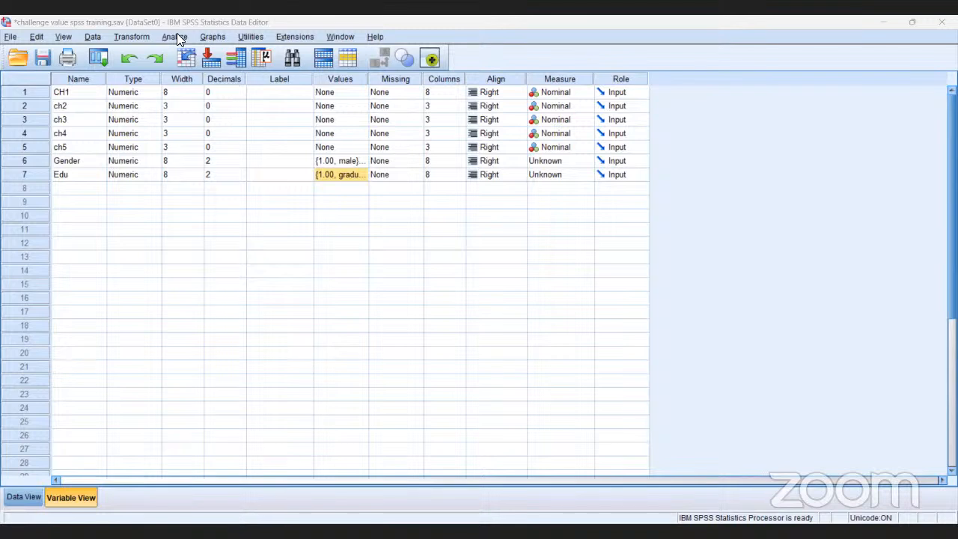
# Run a two-tailed Pearson bivariate correlation on CH1, ch2, ch3, ch4 and ch5, flagging significant correlations
pyautogui.click(178, 36)
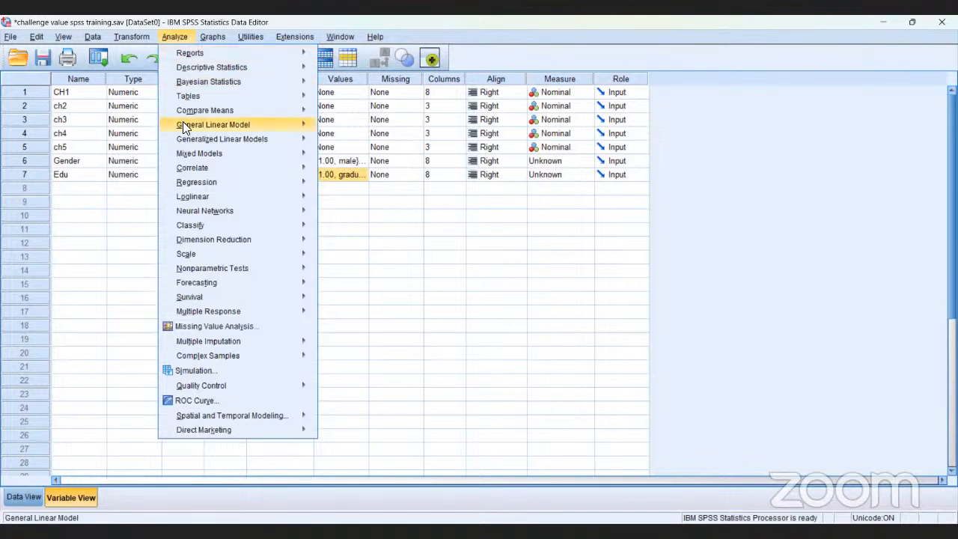
pyautogui.moveTo(191, 171)
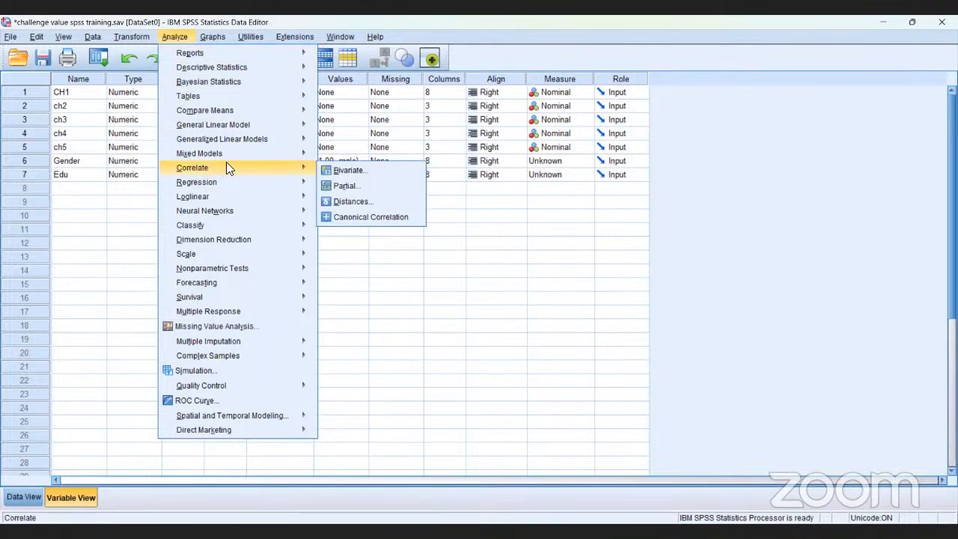
pyautogui.click(347, 170)
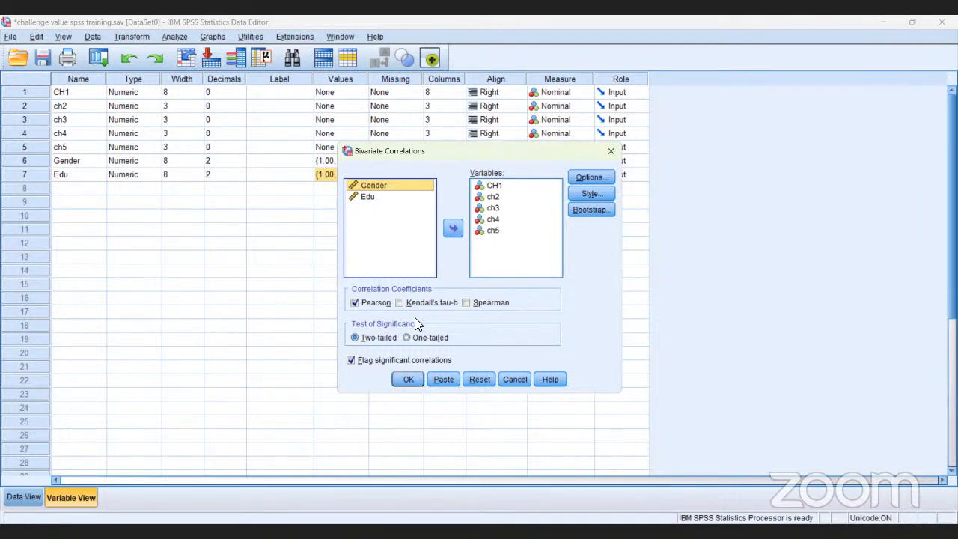
pyautogui.click(408, 379)
pyautogui.click(409, 379)
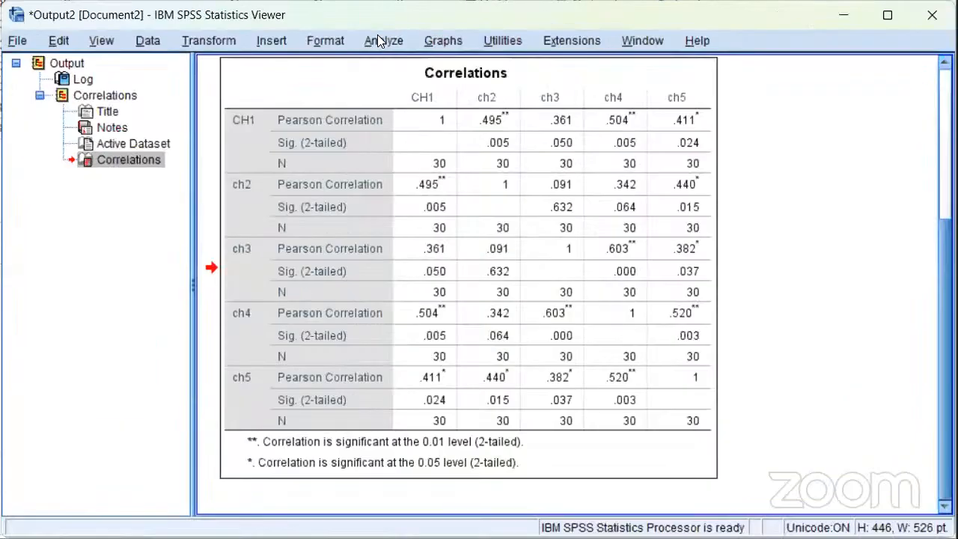
# Start a Compute Variable transformation with totalchallenge as the target variable
pyautogui.click(377, 34)
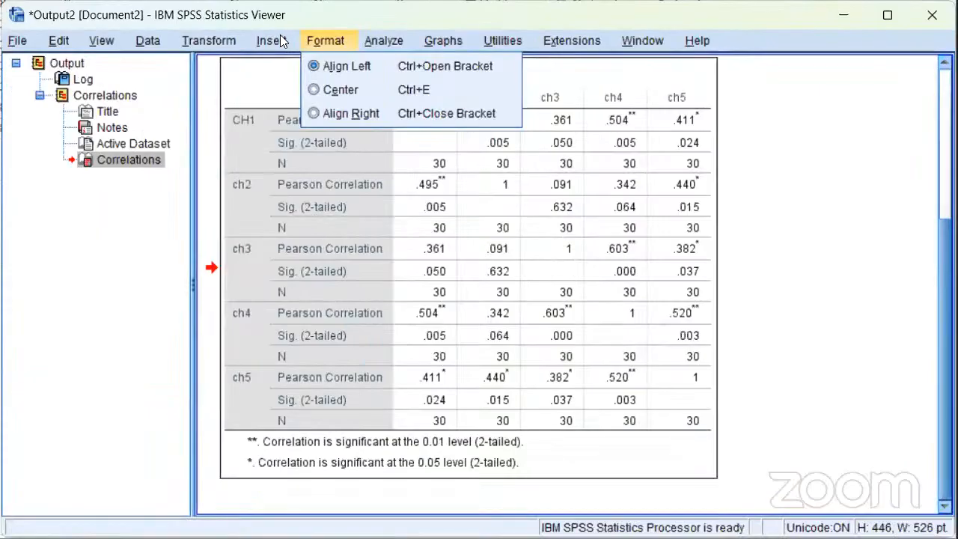
pyautogui.moveTo(306, 34)
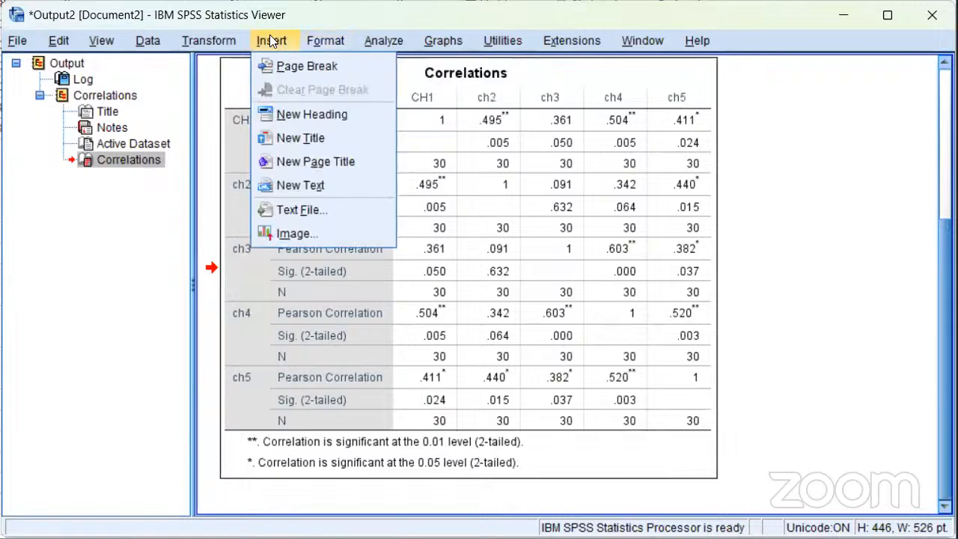
pyautogui.moveTo(232, 34)
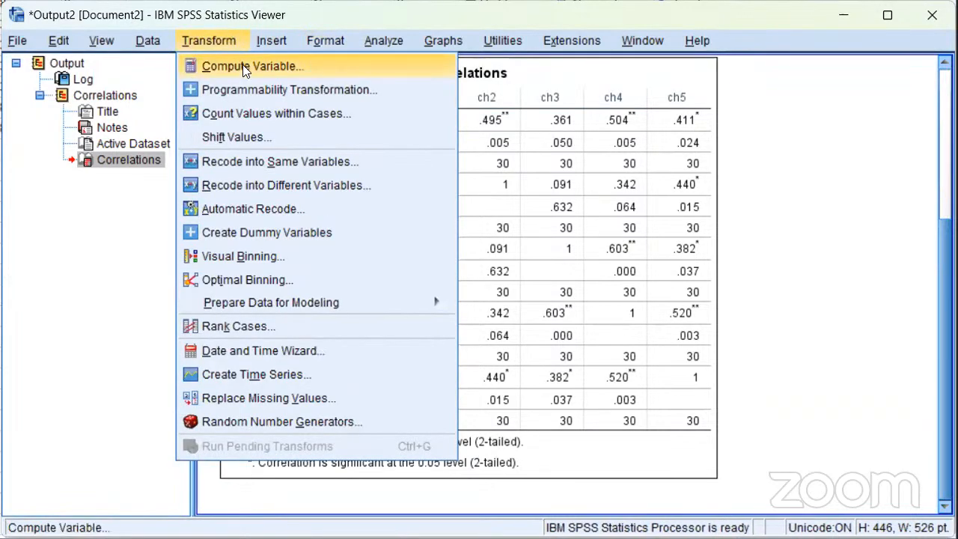
pyautogui.click(242, 66)
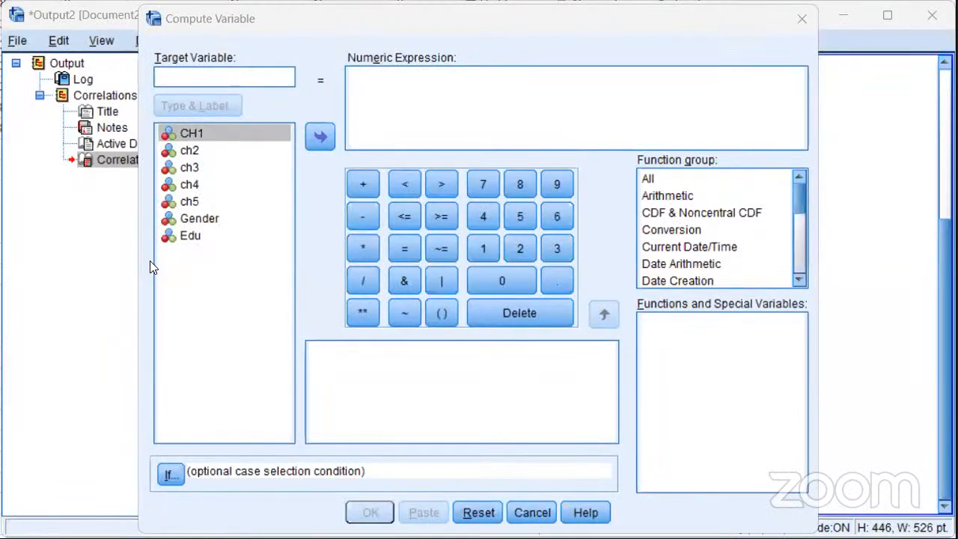
pyautogui.click(239, 75)
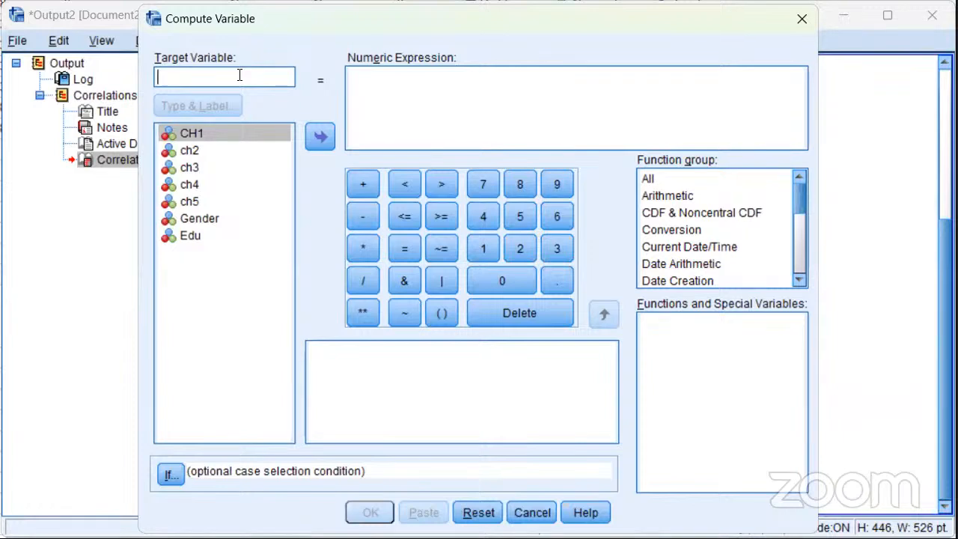
pyautogui.write('t')
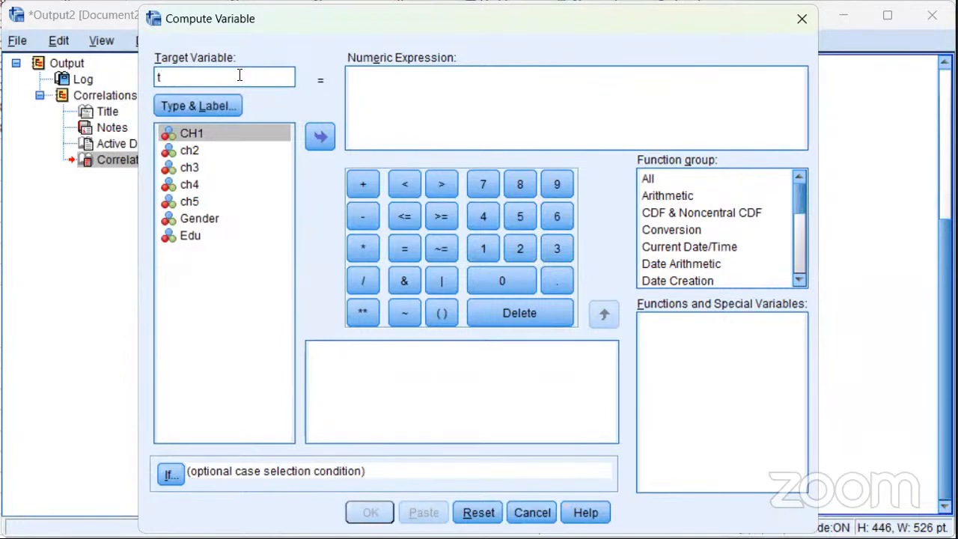
pyautogui.write('otalchalle')
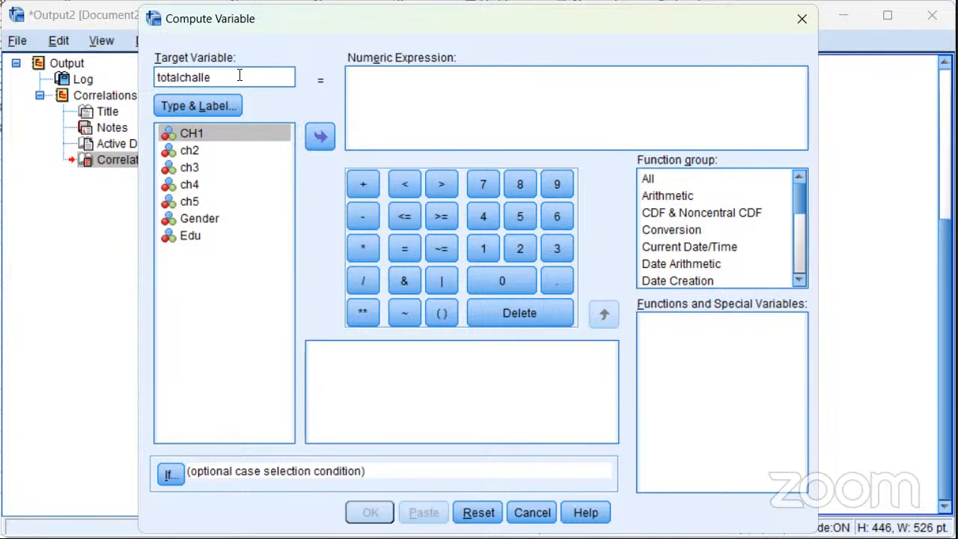
pyautogui.write('nge')
# Build the numeric expression CH1 + ch2 + ch3 for the target variable
pyautogui.click(320, 140)
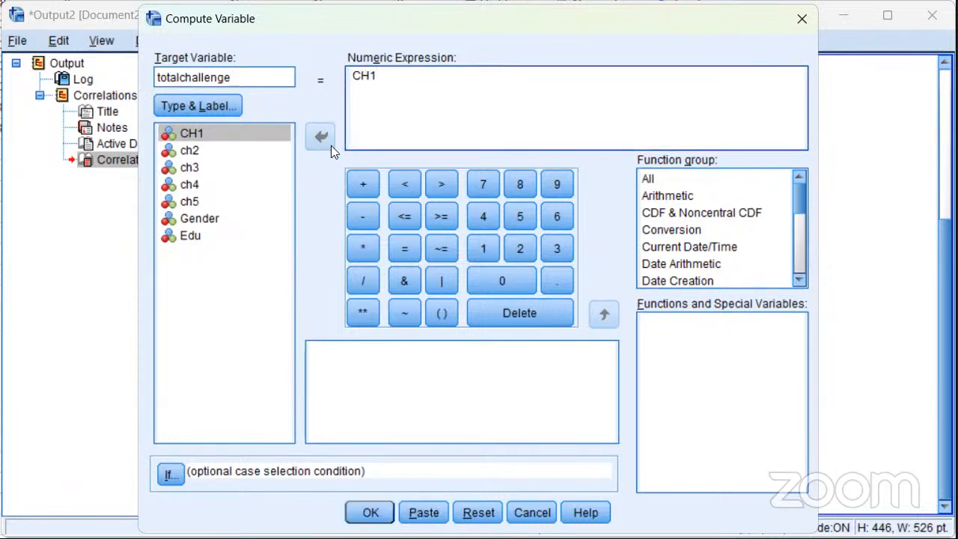
pyautogui.click(362, 184)
pyautogui.click(190, 150)
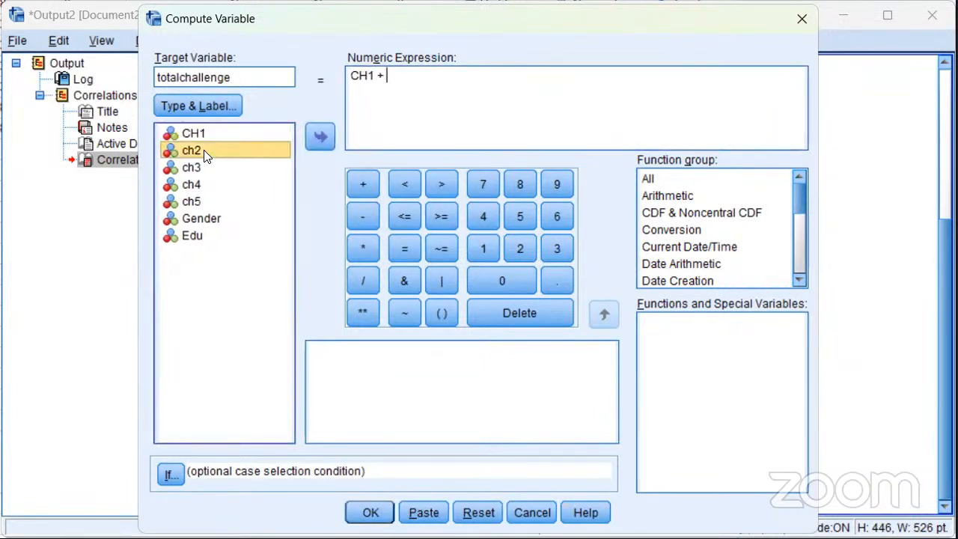
pyautogui.click(321, 135)
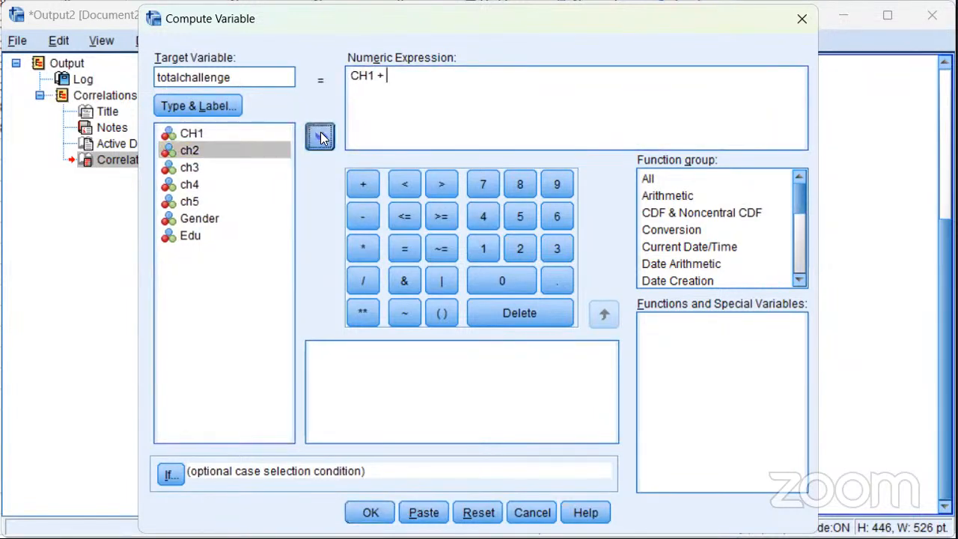
pyautogui.click(358, 181)
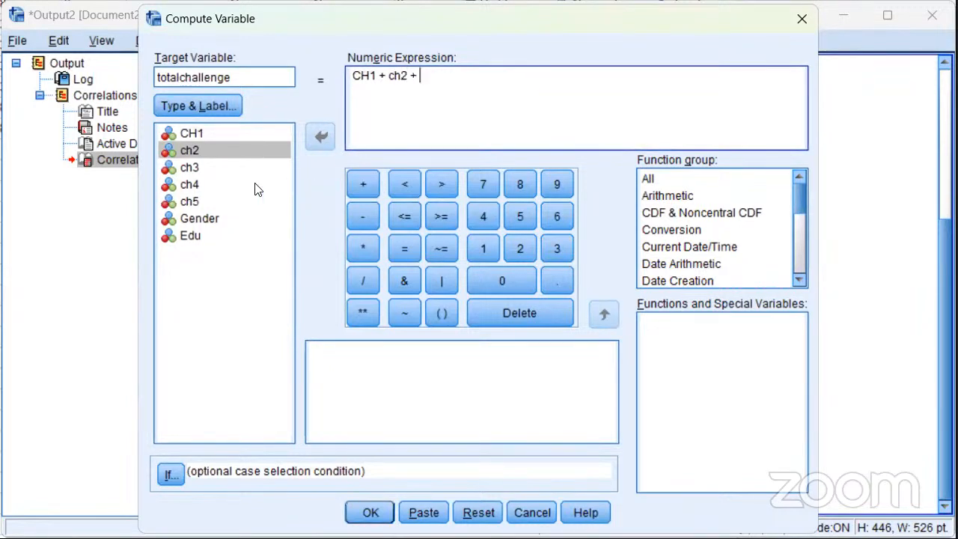
pyautogui.click(211, 168)
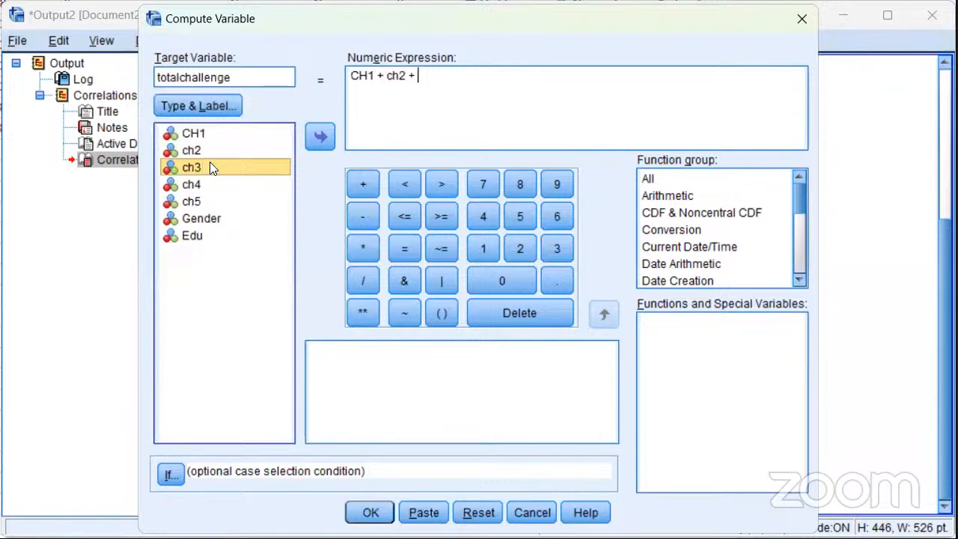
pyautogui.click(319, 134)
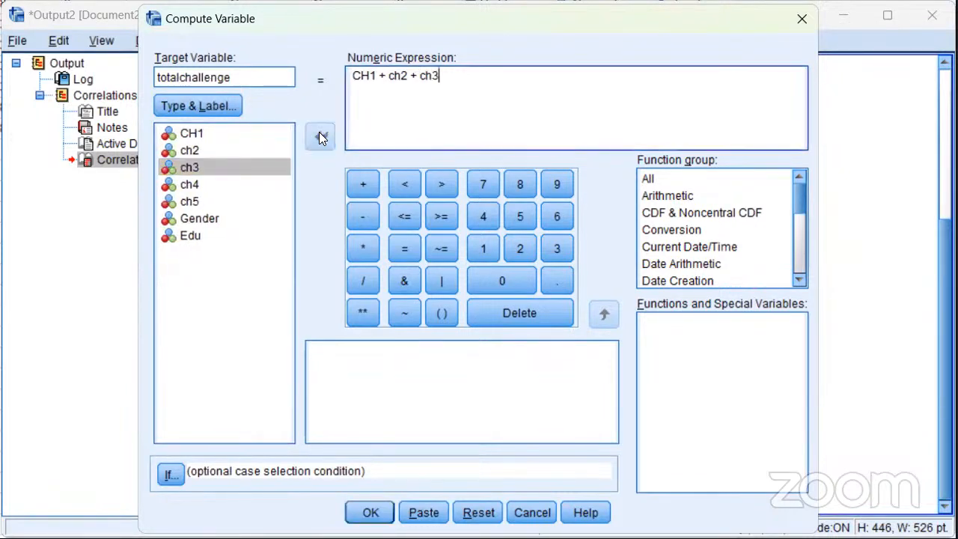
# Extend the numeric expression with + ch4 + ch5 and compute the totalchallenge variable
pyautogui.click(358, 185)
pyautogui.click(200, 182)
pyautogui.click(198, 185)
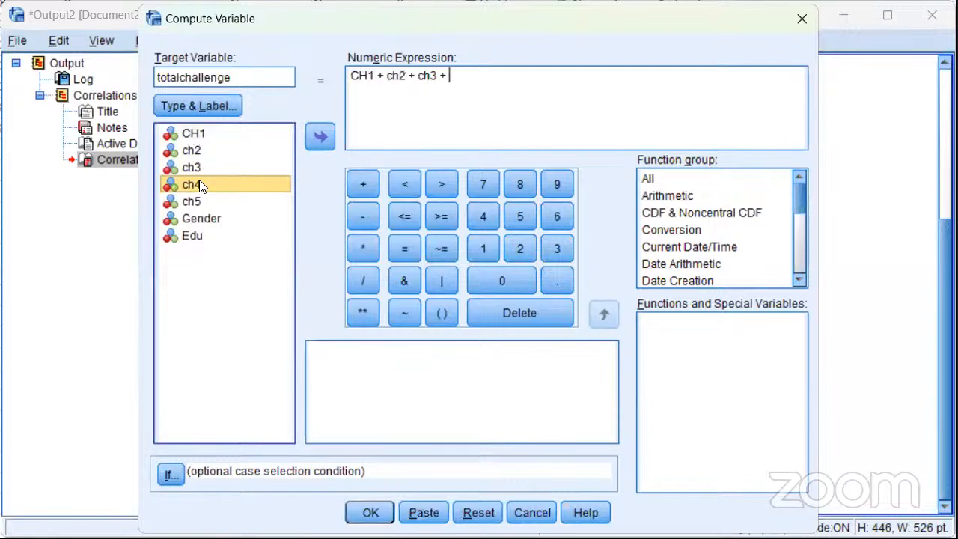
pyautogui.click(324, 131)
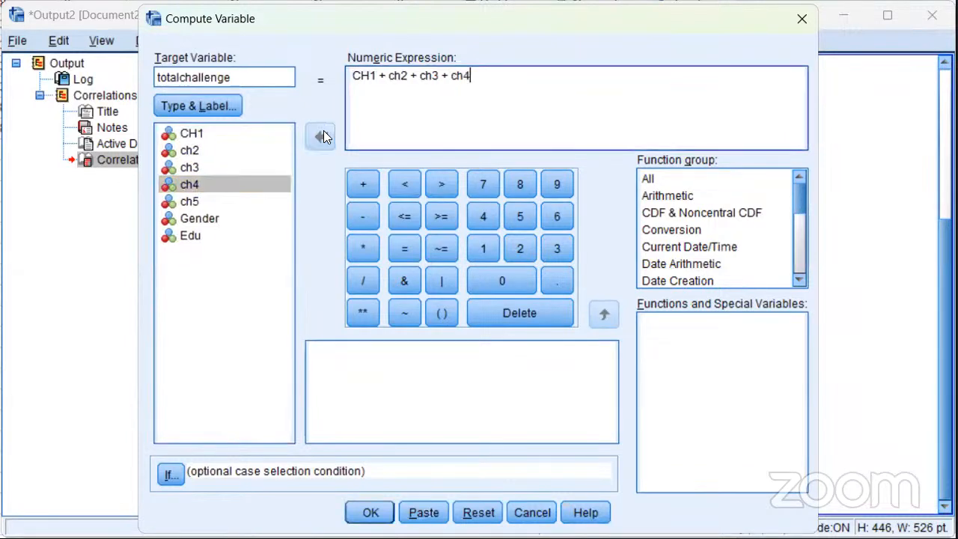
pyautogui.click(361, 178)
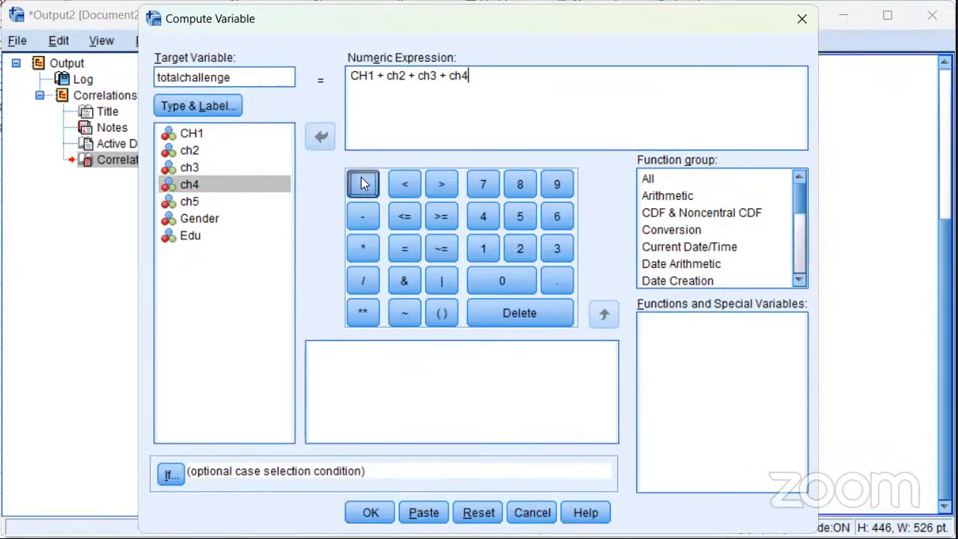
pyautogui.click(196, 202)
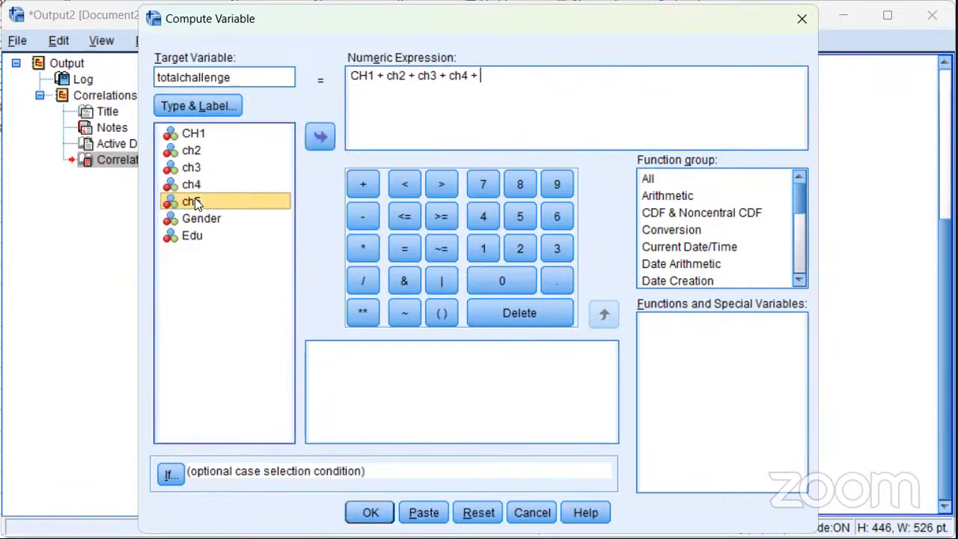
pyautogui.click(320, 136)
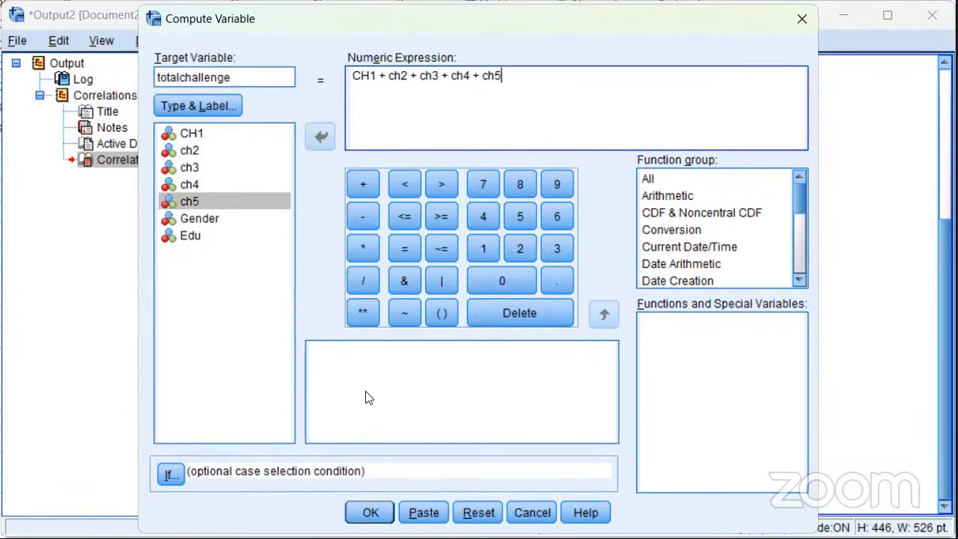
pyautogui.click(370, 513)
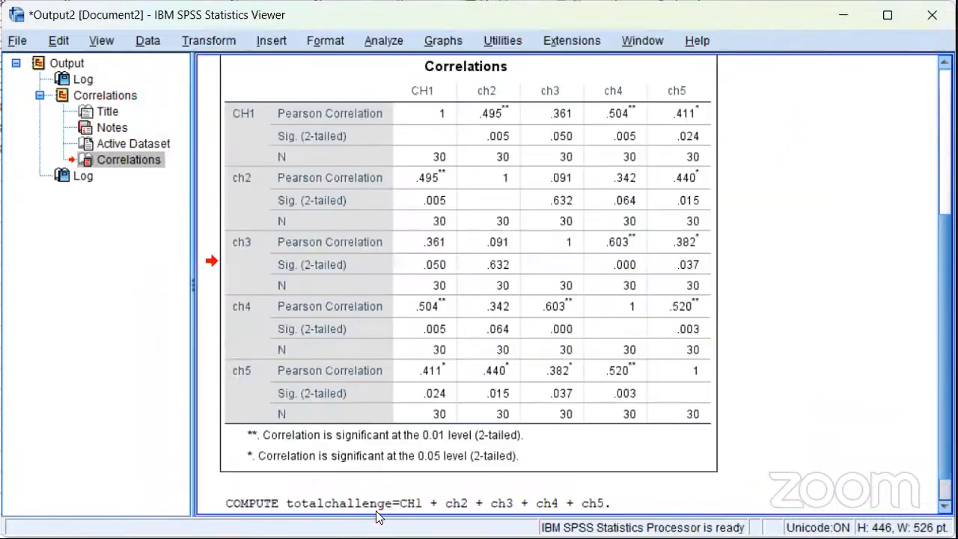
# Run the bivariate Pearson correlation again with totalchallenge added to the variables CH1 to ch5
pyautogui.click(323, 333)
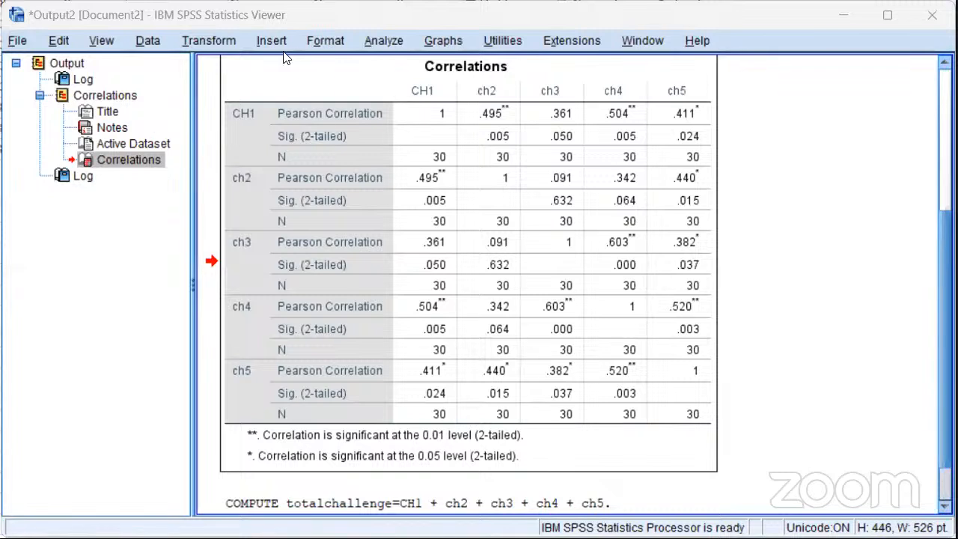
pyautogui.click(389, 38)
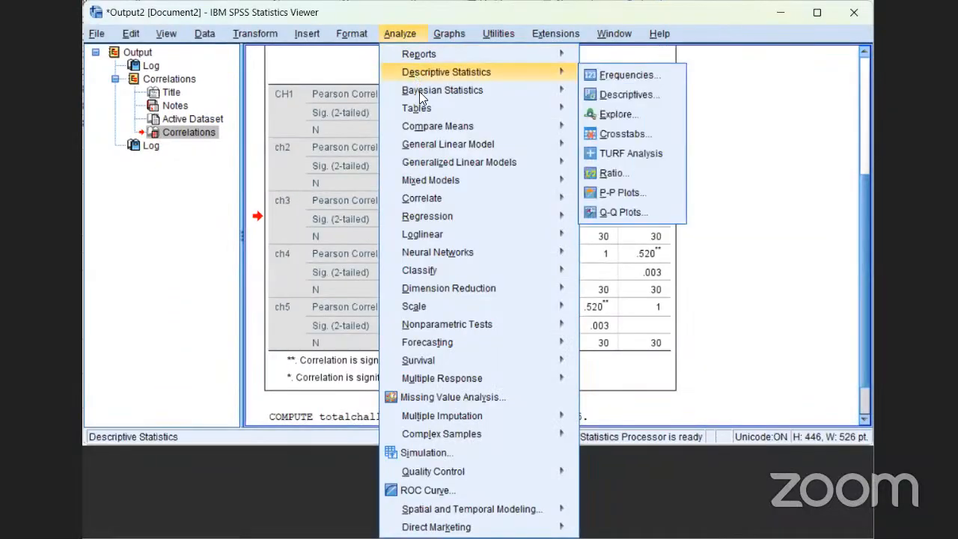
pyautogui.moveTo(408, 126)
pyautogui.moveTo(437, 199)
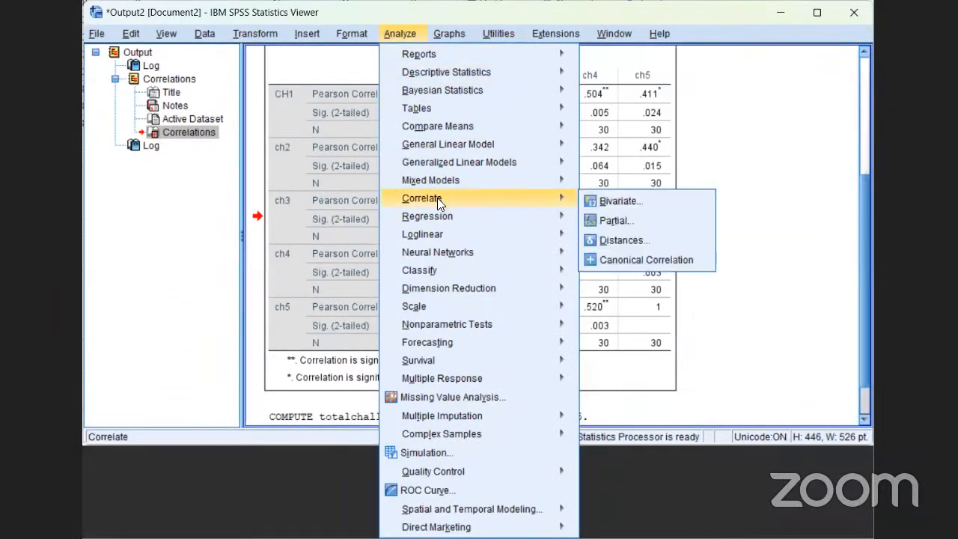
pyautogui.click(592, 201)
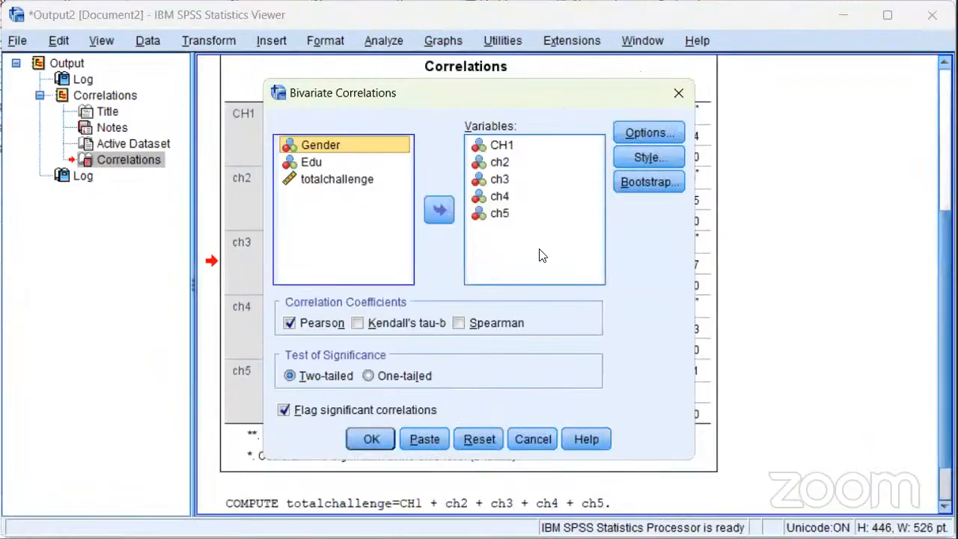
pyautogui.click(357, 181)
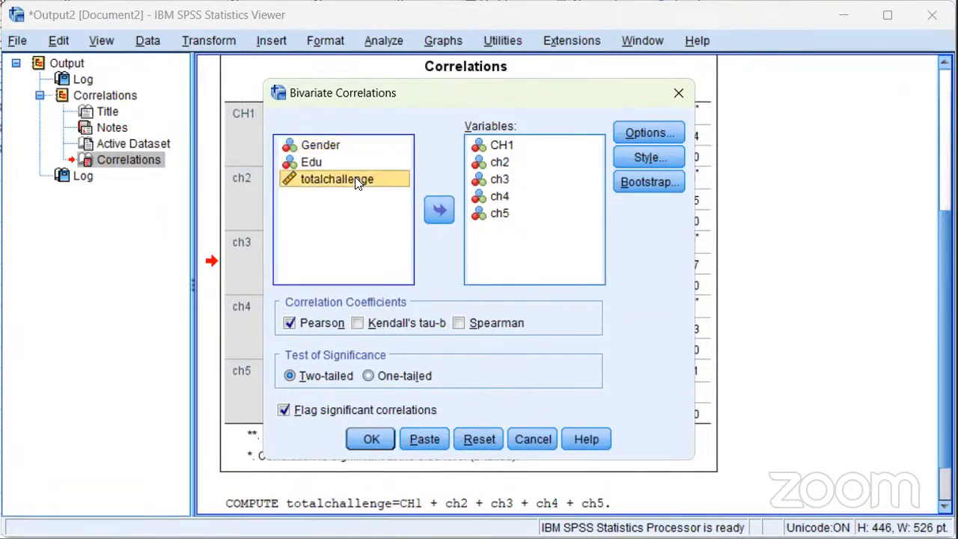
pyautogui.click(441, 211)
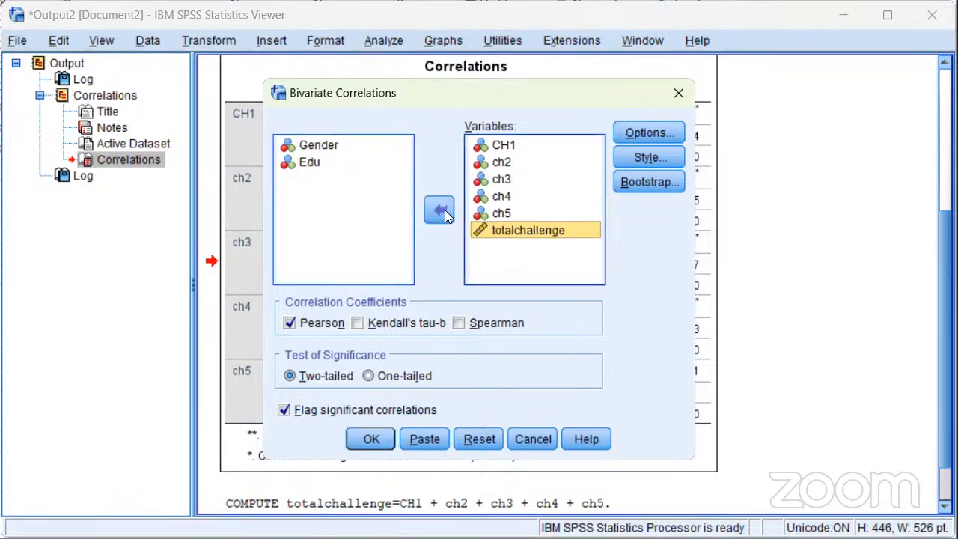
pyautogui.click(377, 439)
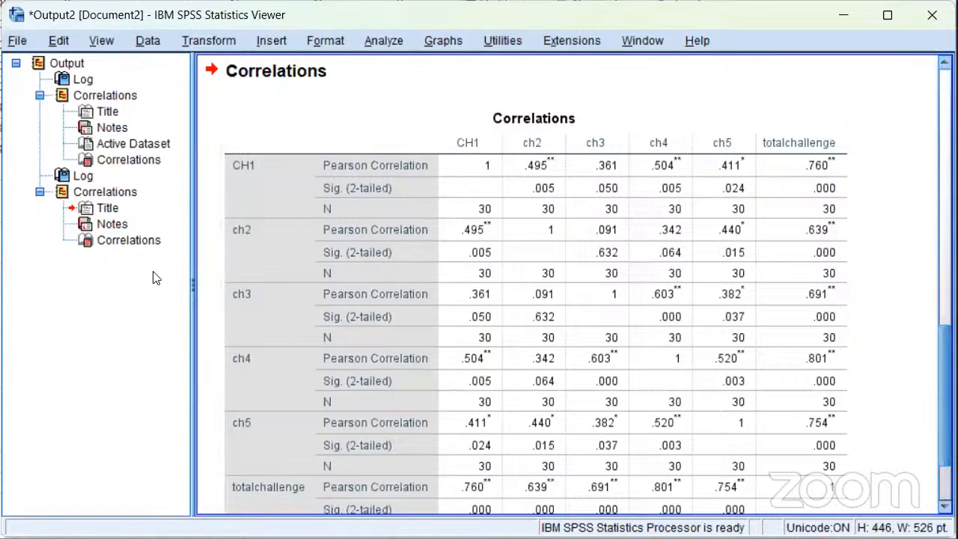
# Go to the second Correlations table in the output and examine how each item correlates with totalchallenge
pyautogui.click(155, 241)
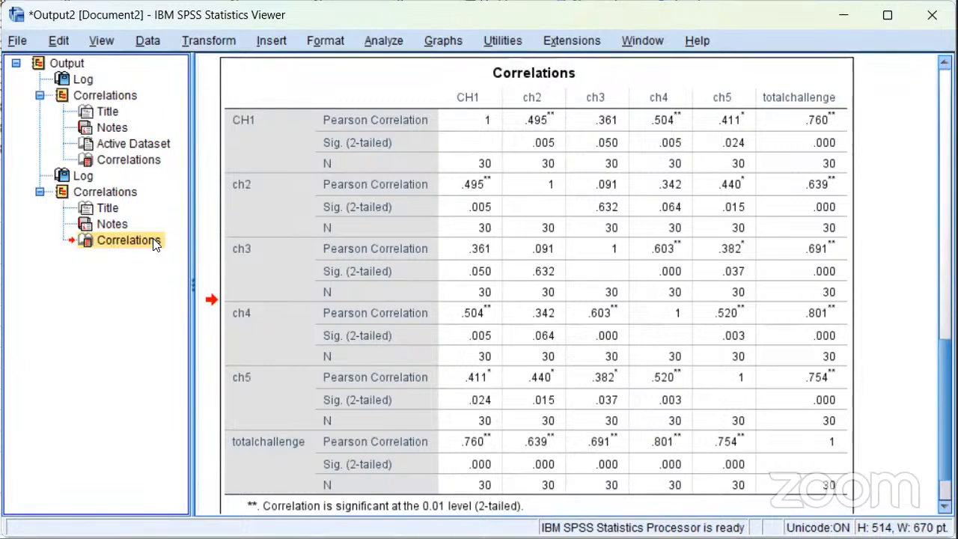
pyautogui.click(303, 437)
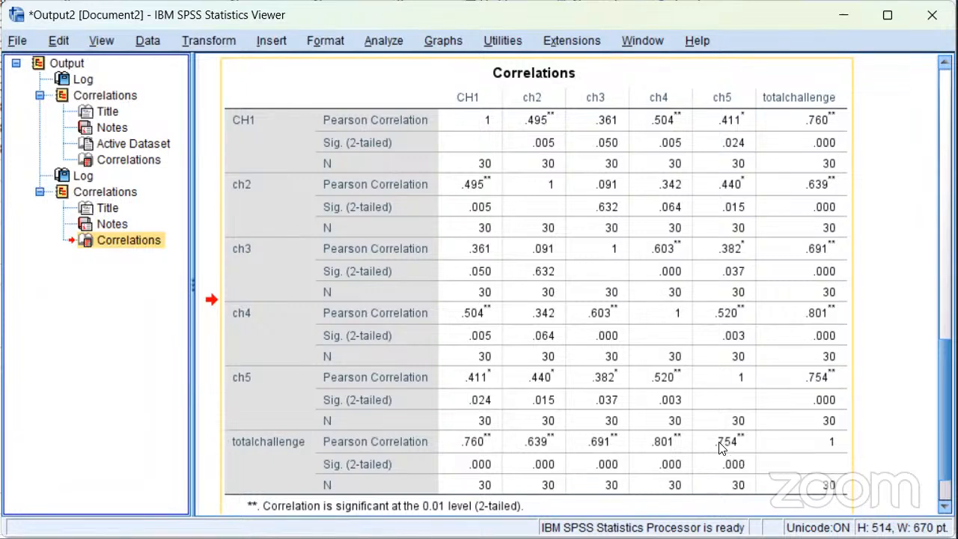
pyautogui.moveTo(477, 355); pyautogui.dragTo(317, 209)
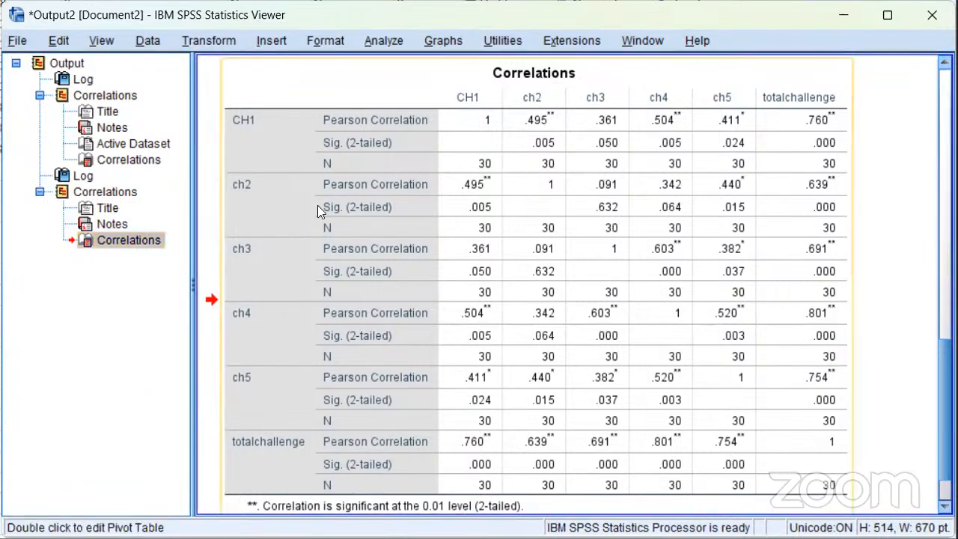
pyautogui.click(378, 35)
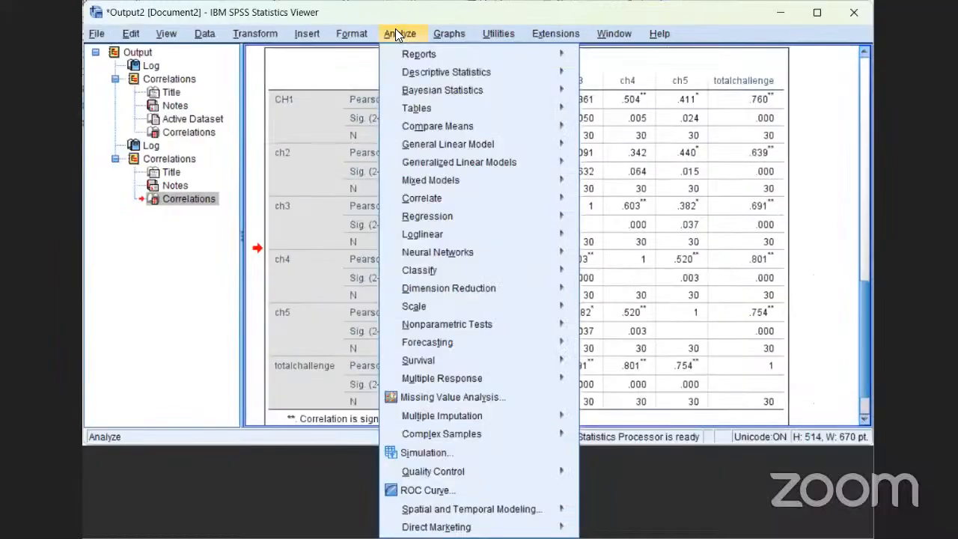
pyautogui.moveTo(399, 56)
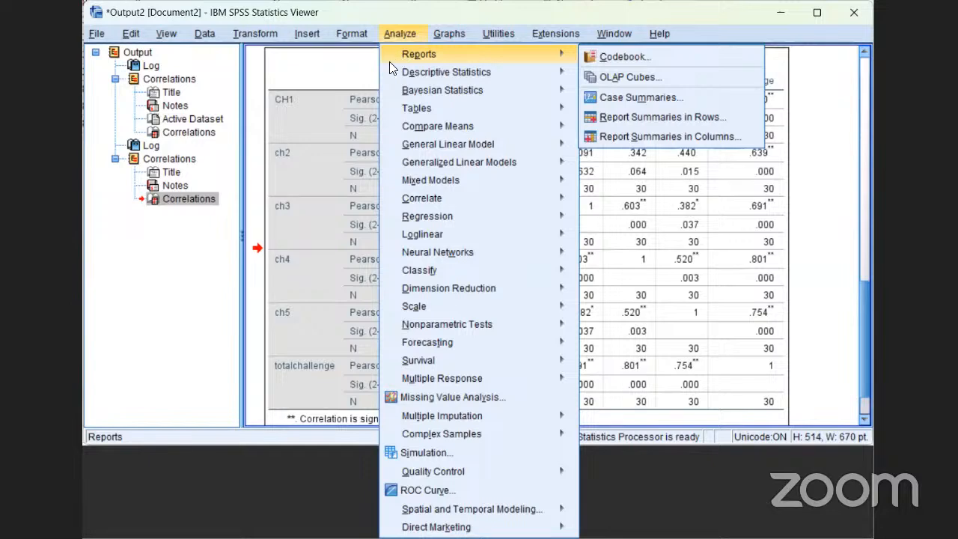
pyautogui.click(322, 176)
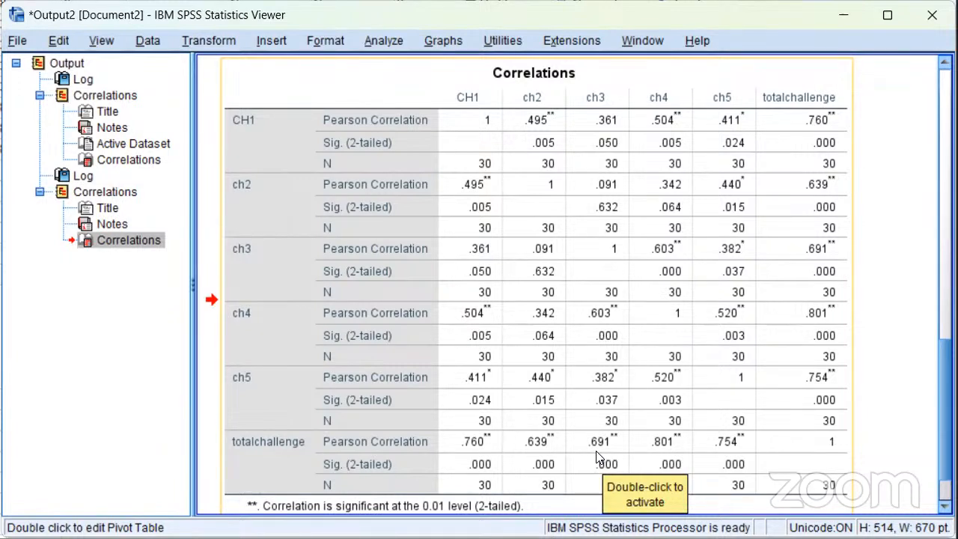
# Start a Frequencies analysis and add CH1, ch2, ch3, ch4 and ch5 as its variables
pyautogui.moveTo(515, 413); pyautogui.dragTo(444, 334)
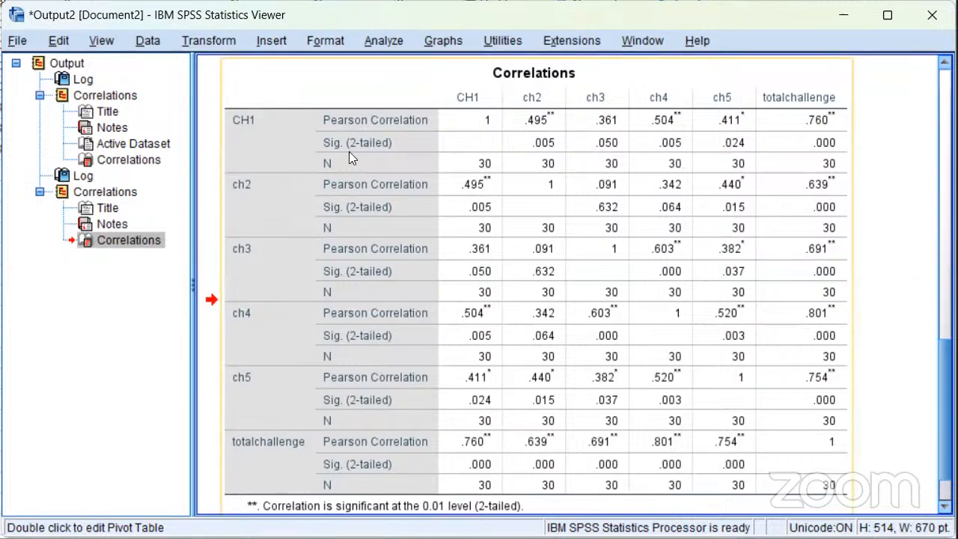
pyautogui.click(382, 41)
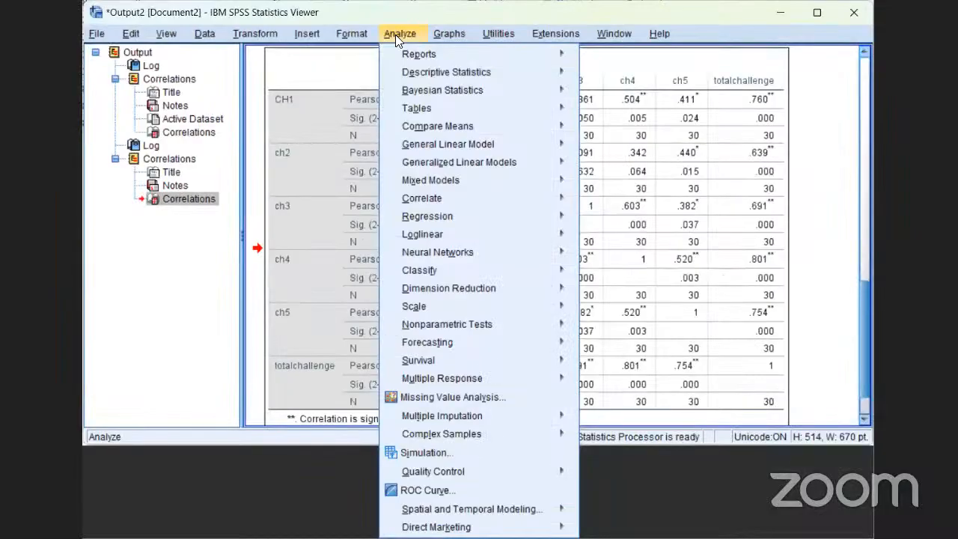
pyautogui.moveTo(396, 91)
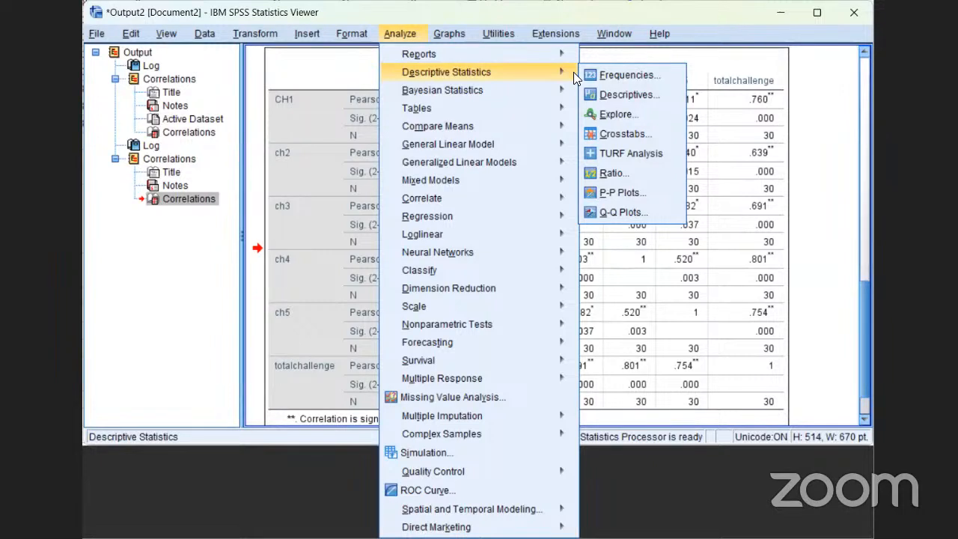
pyautogui.click(620, 72)
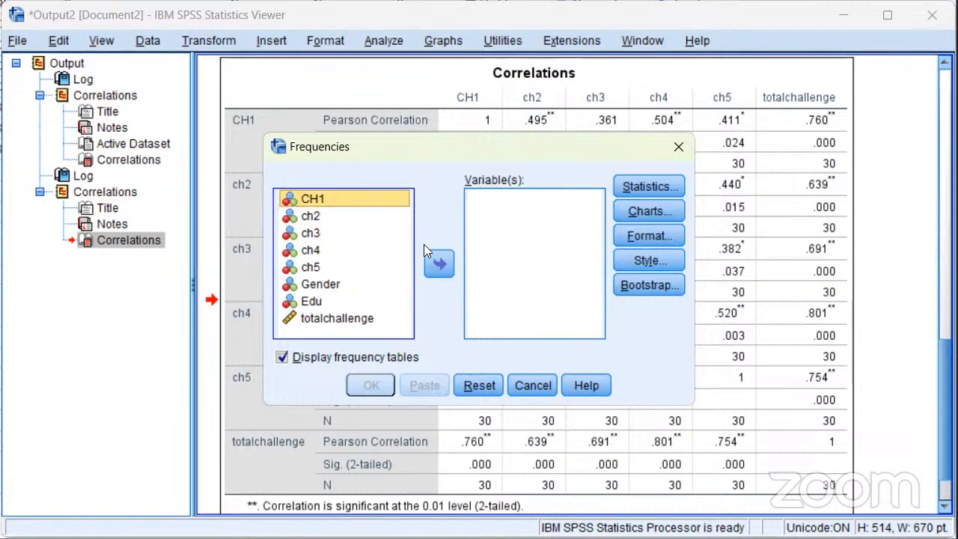
pyautogui.click(439, 266)
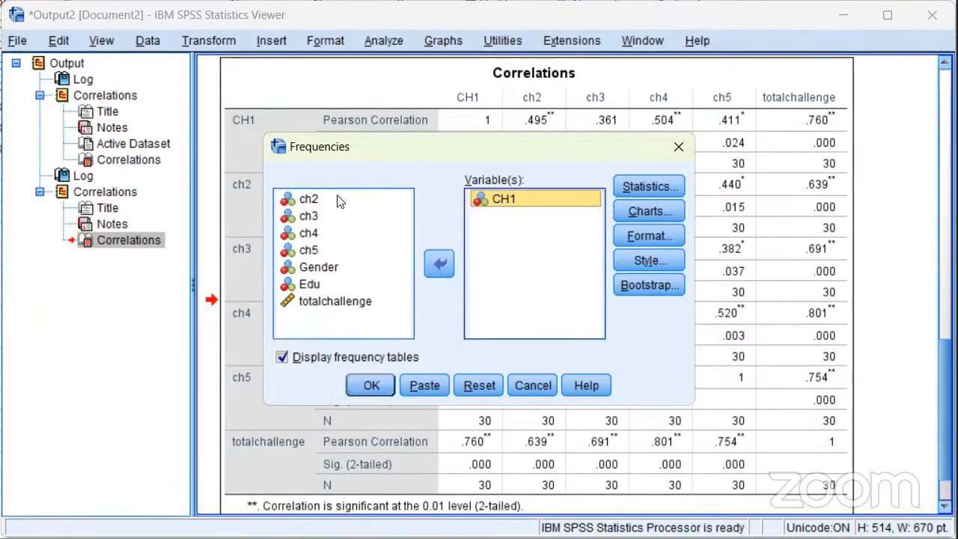
pyautogui.click(338, 199)
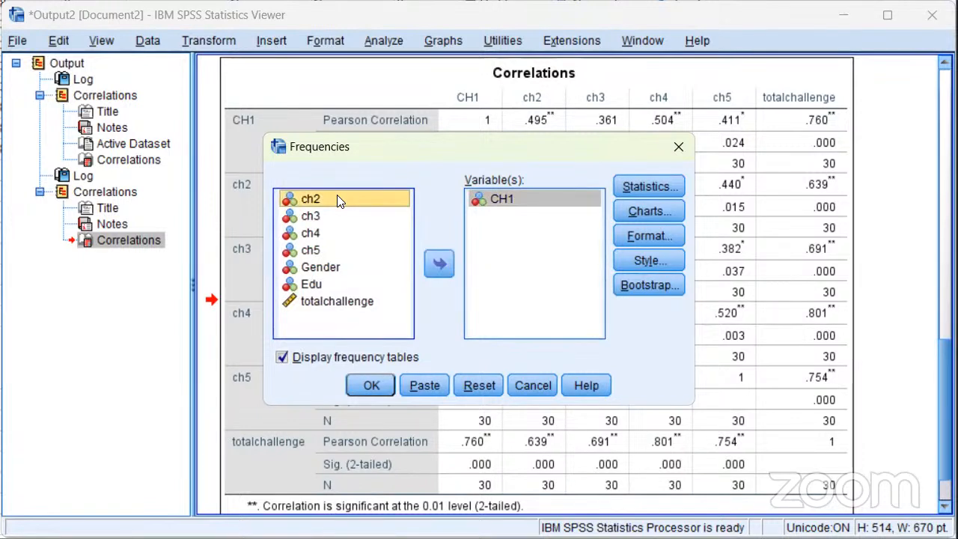
pyautogui.hotkey('shift', 'Down')
pyautogui.hotkey('shift', 'Down')
pyautogui.hotkey('shift', 'Down')
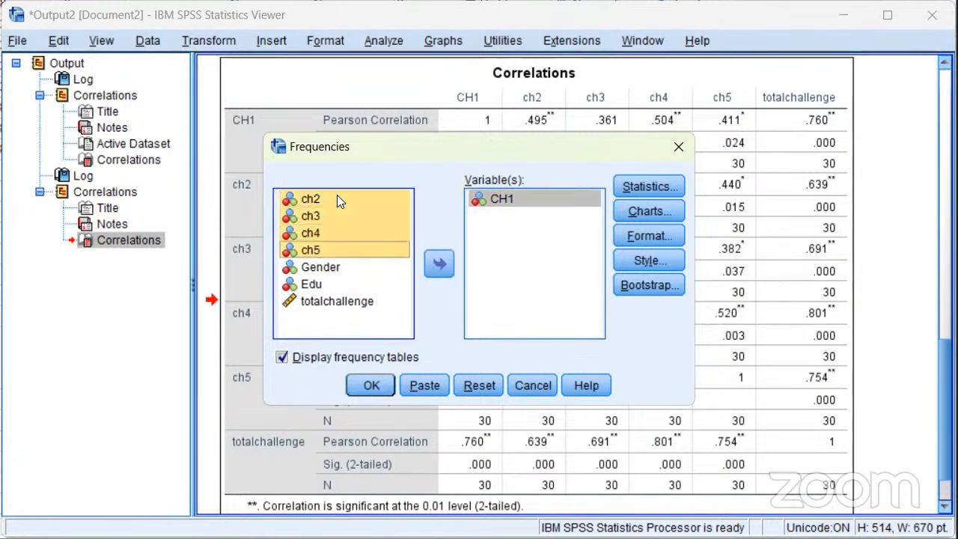
pyautogui.click(442, 264)
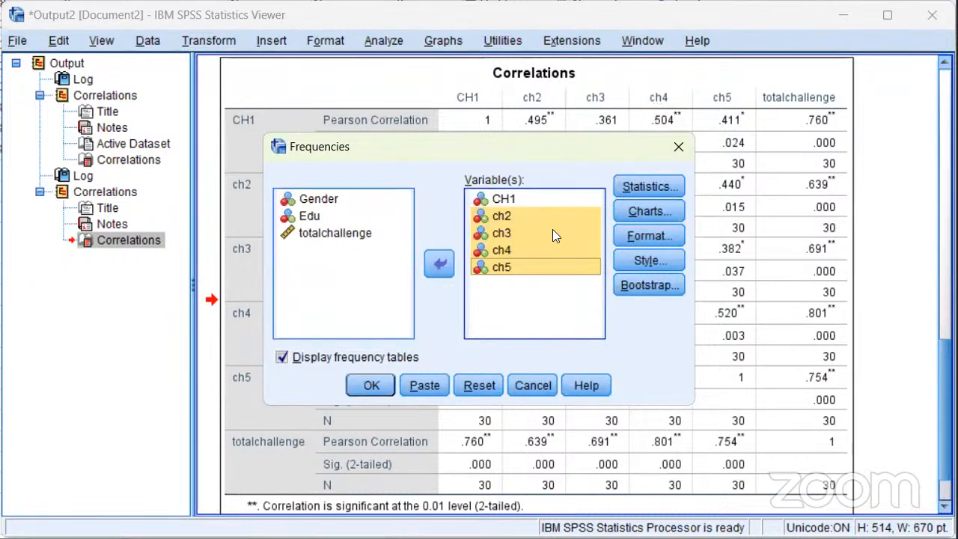
# Include the mean, median, mode and standard deviation in the statistics and run the Frequencies analysis
pyautogui.click(649, 186)
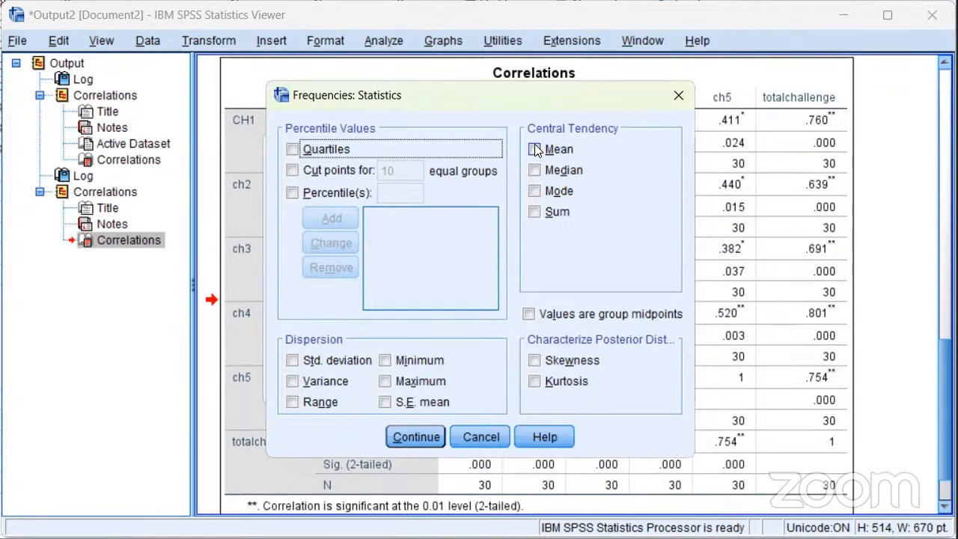
pyautogui.click(536, 149)
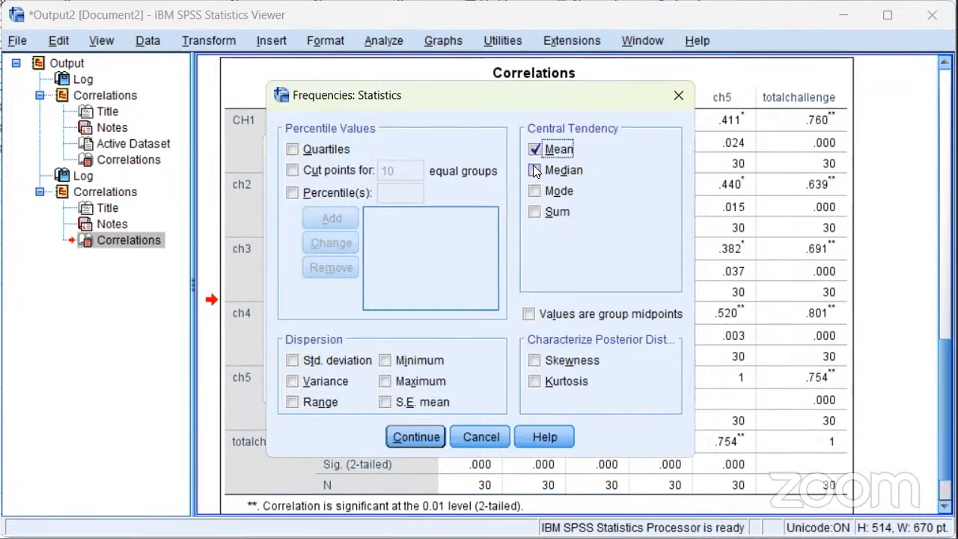
pyautogui.click(536, 171)
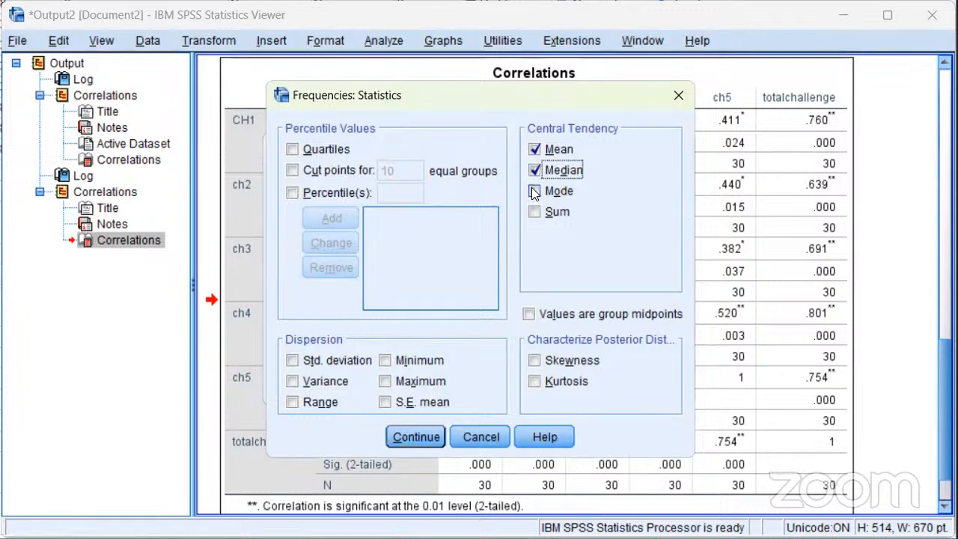
pyautogui.click(533, 191)
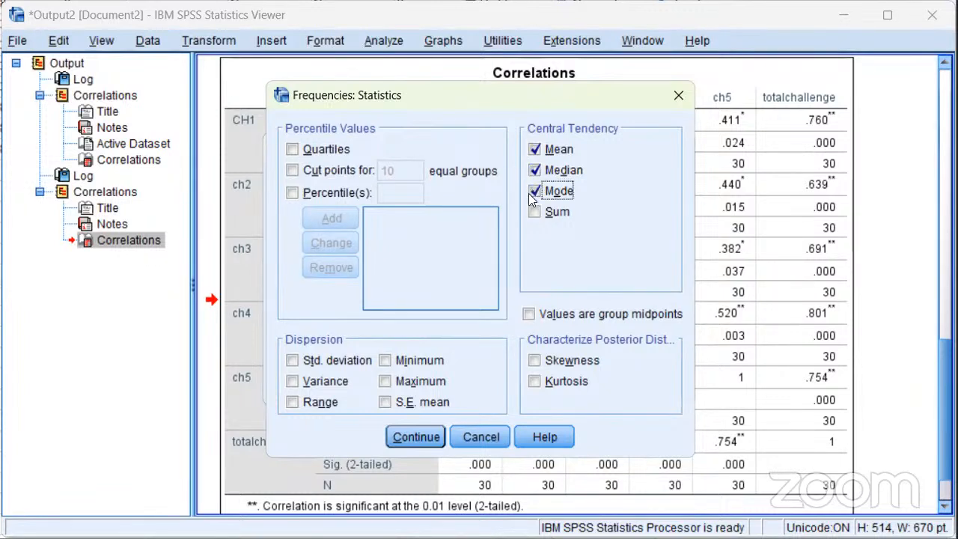
pyautogui.click(293, 360)
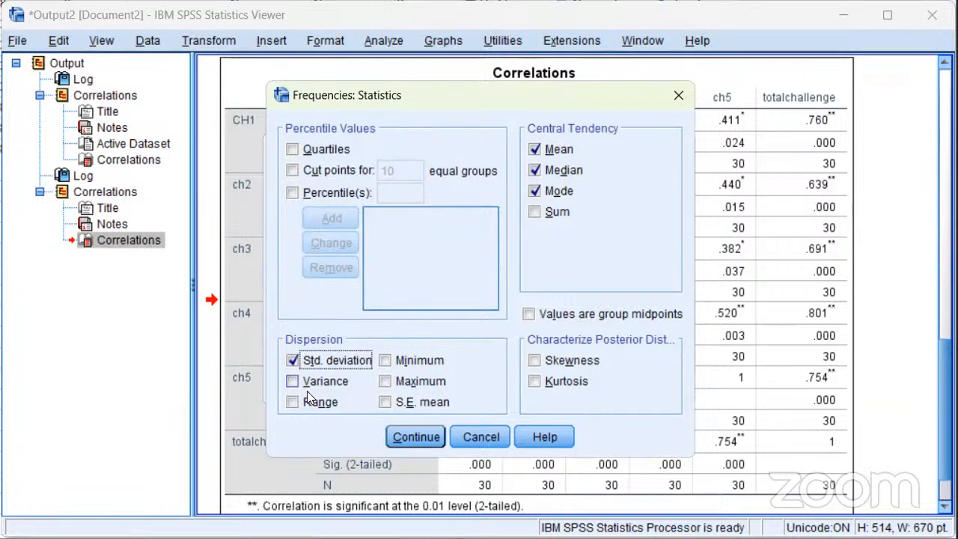
pyautogui.click(416, 432)
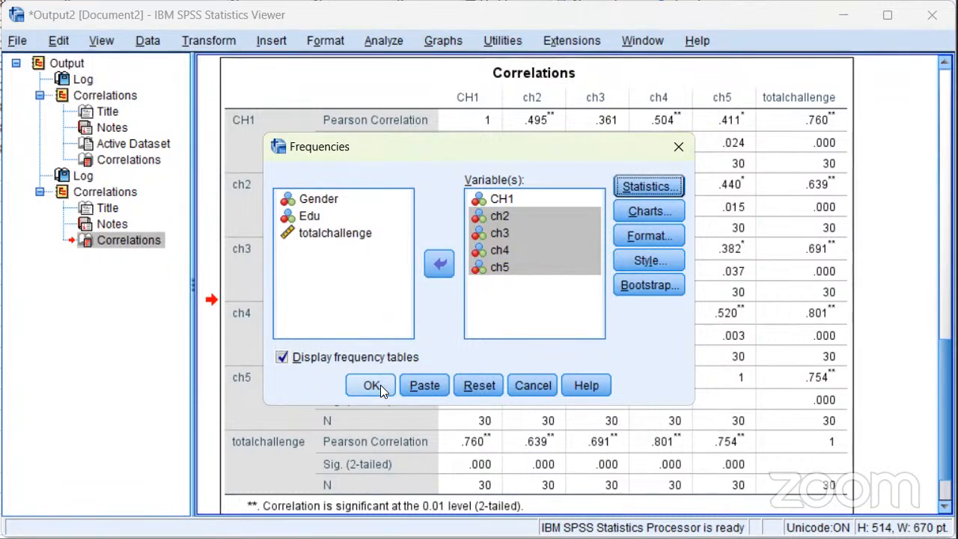
pyautogui.click(372, 384)
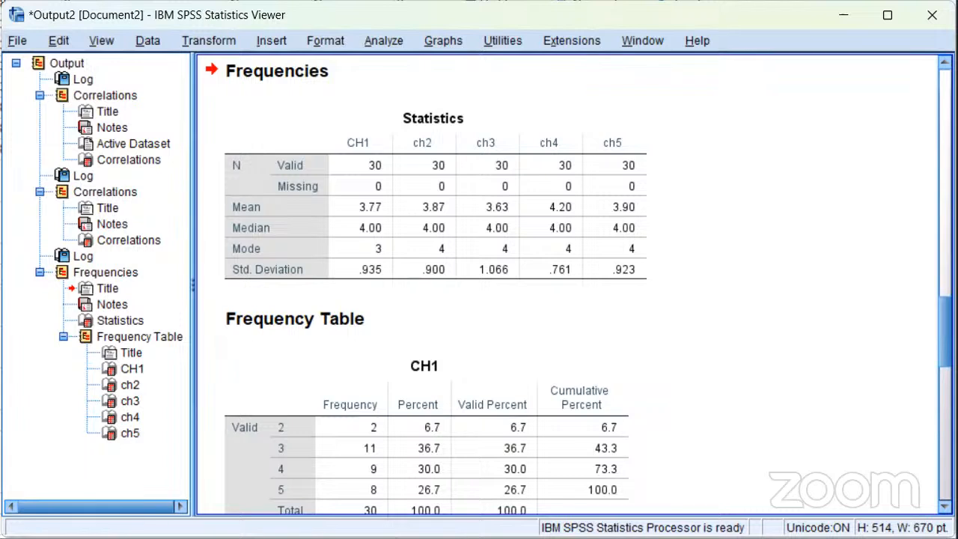
# Examine the frequency tables of CH1 to ch5, comparing the frequency and percent of each response value
pyautogui.scroll(-4, 573, 289)
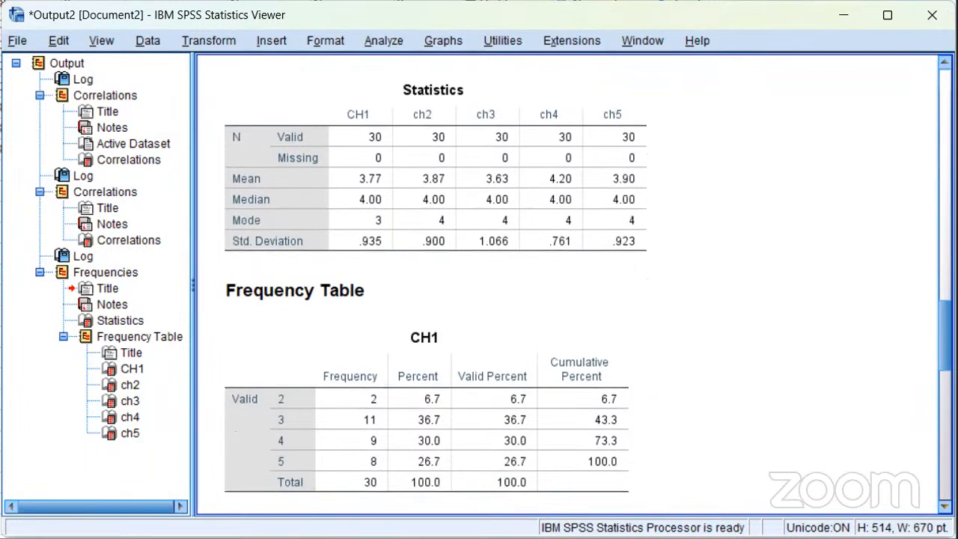
pyautogui.scroll(-1, 573, 288)
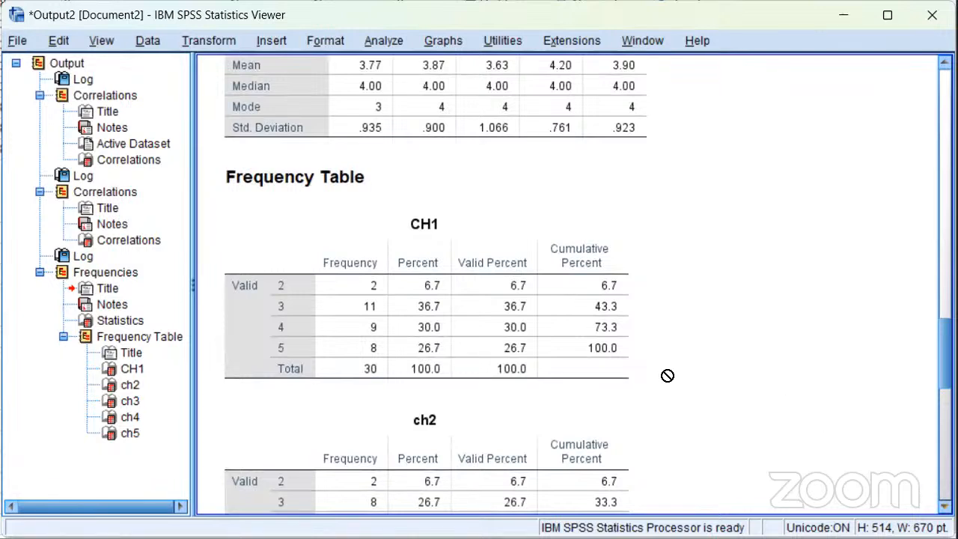
pyautogui.click(494, 363)
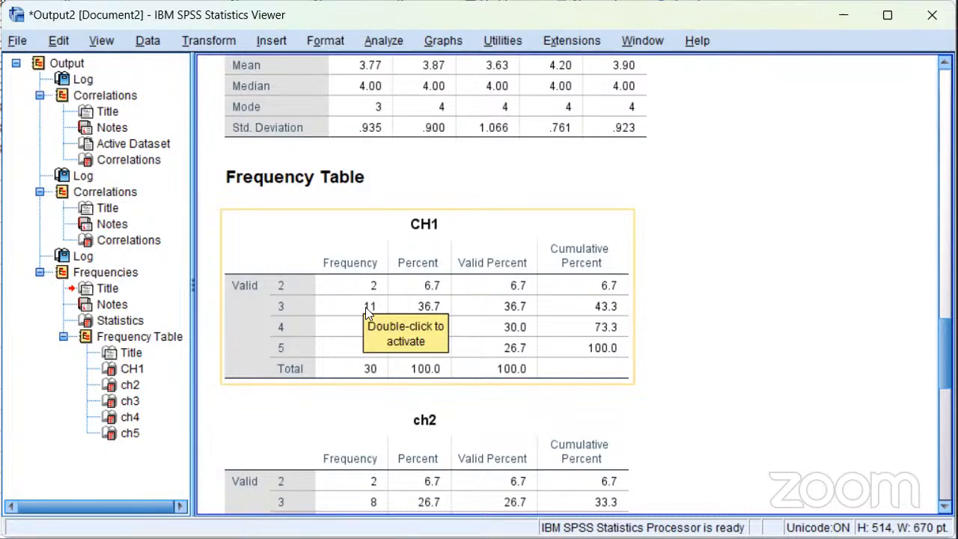
pyautogui.click(310, 307)
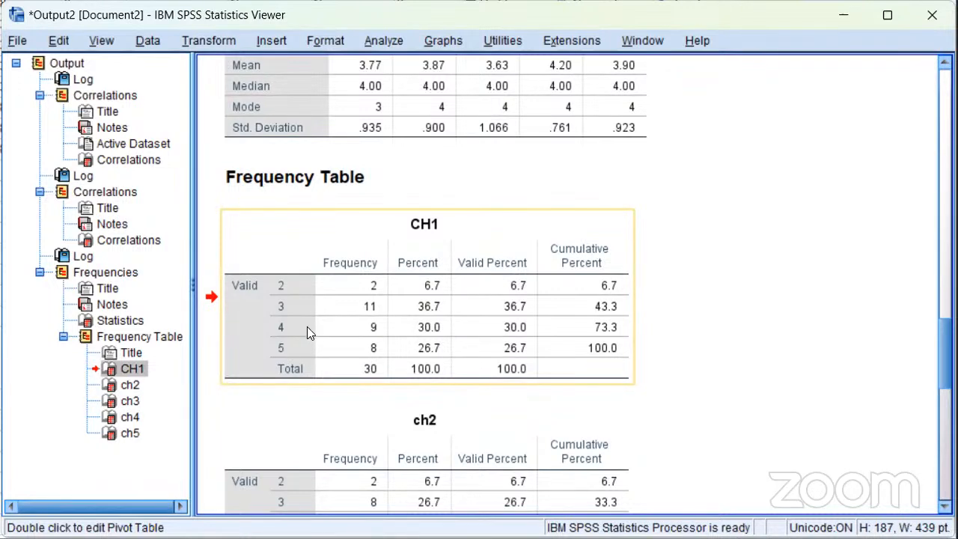
pyautogui.click(342, 349)
pyautogui.click(453, 313)
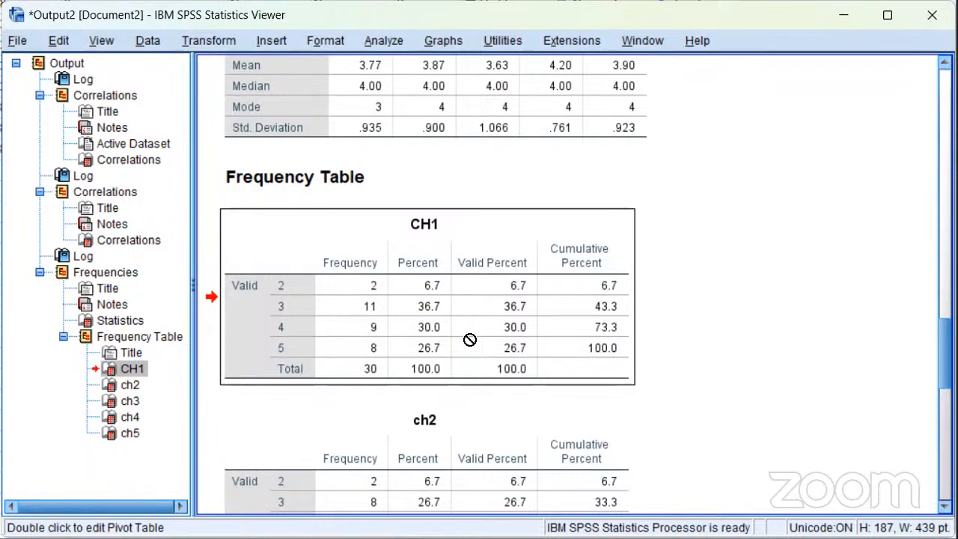
pyautogui.moveTo(469, 340); pyautogui.dragTo(477, 352)
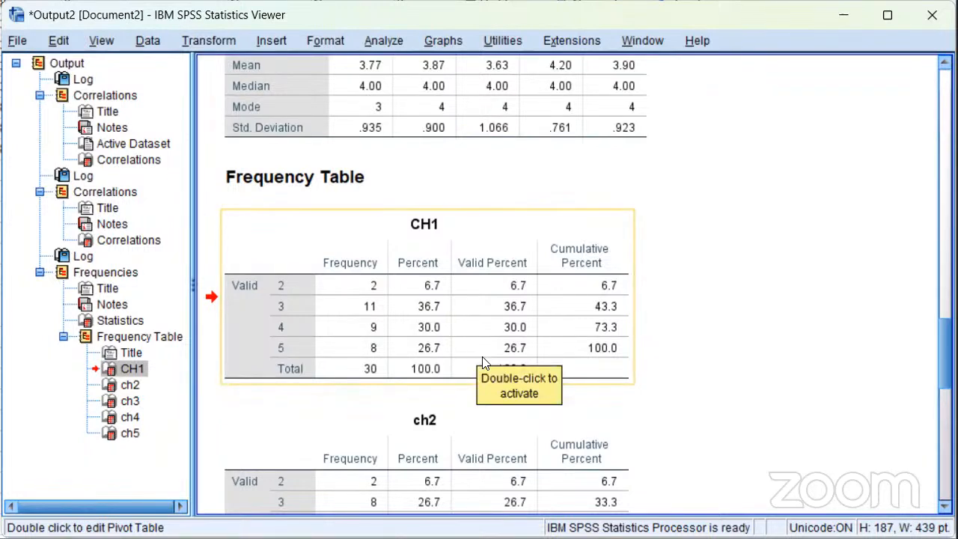
pyautogui.click(514, 487)
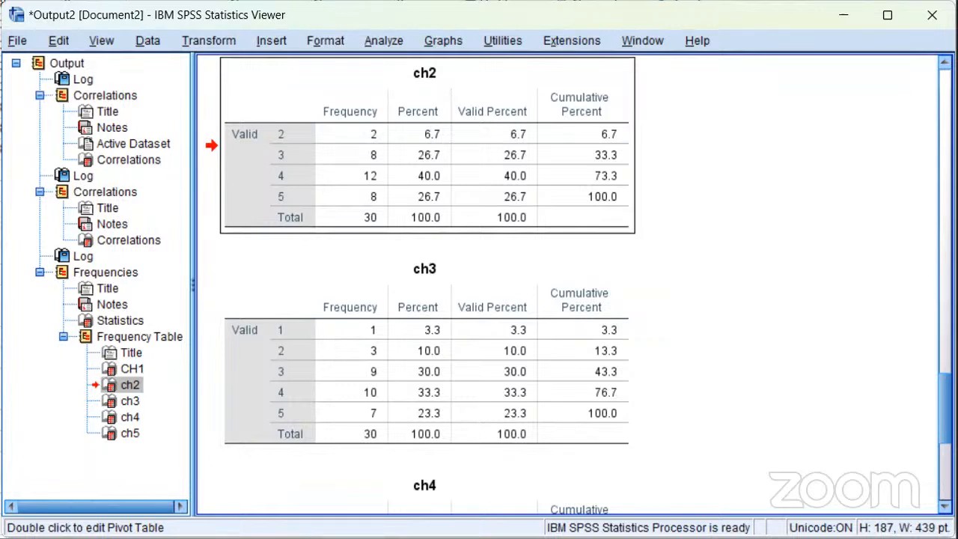
pyautogui.scroll(-5, 569, 285)
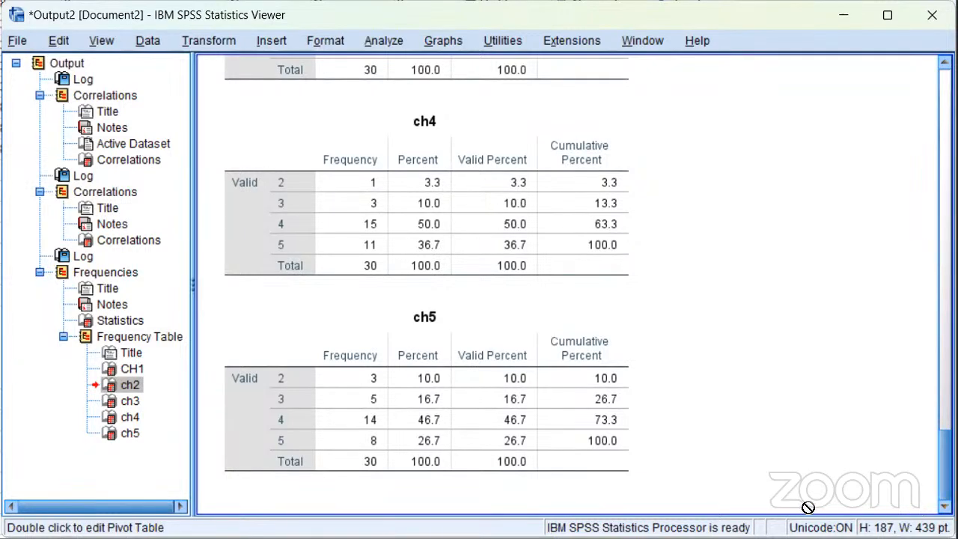
pyautogui.click(534, 443)
# Return to the Statistics table of the Frequencies output and review each item's mean, median, mode and standard deviation
pyautogui.click(780, 226)
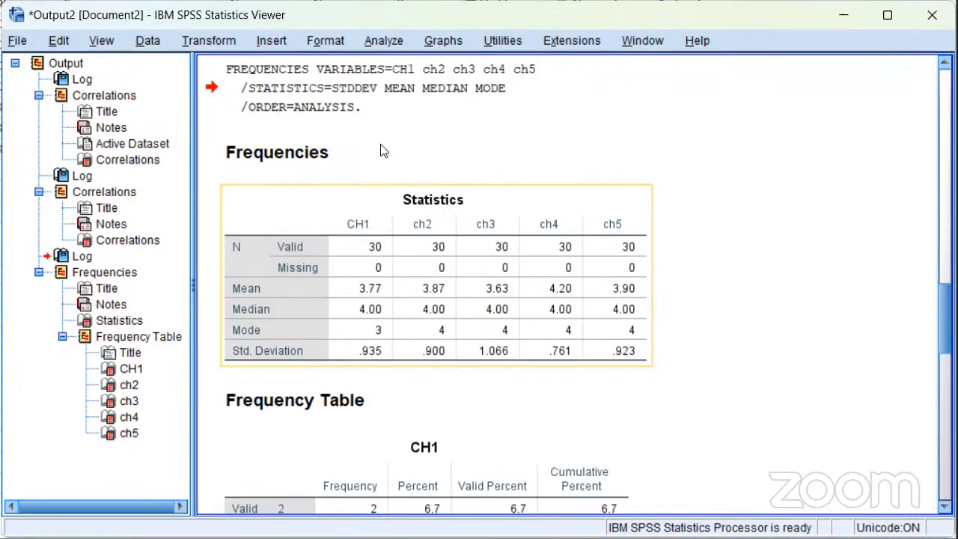
pyautogui.moveTo(380, 150); pyautogui.dragTo(338, 111)
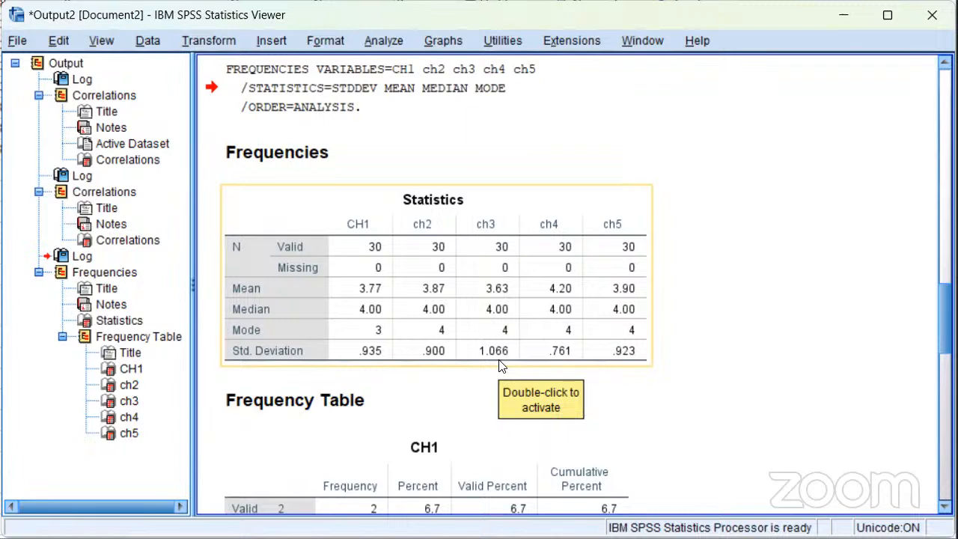
pyautogui.moveTo(478, 282); pyautogui.dragTo(439, 149)
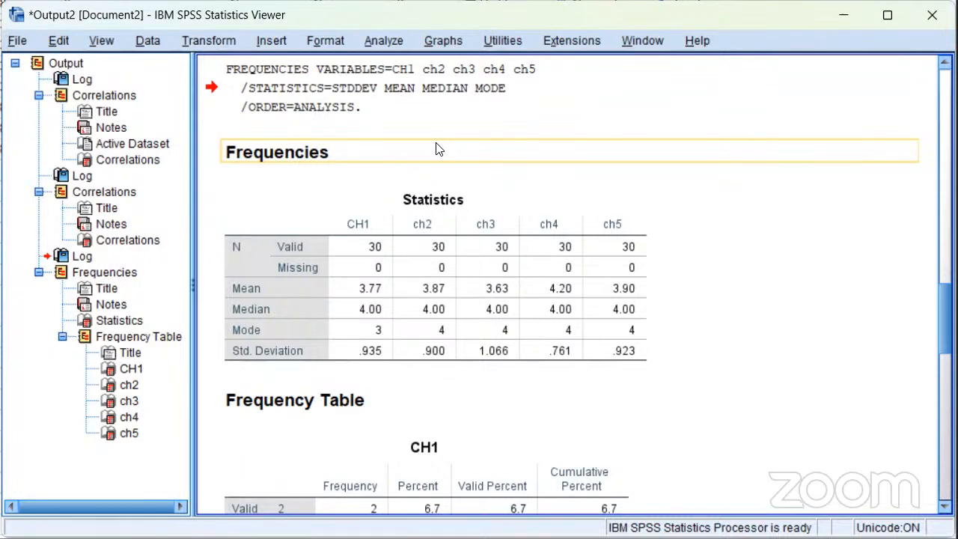
pyautogui.moveTo(436, 143); pyautogui.dragTo(414, 134)
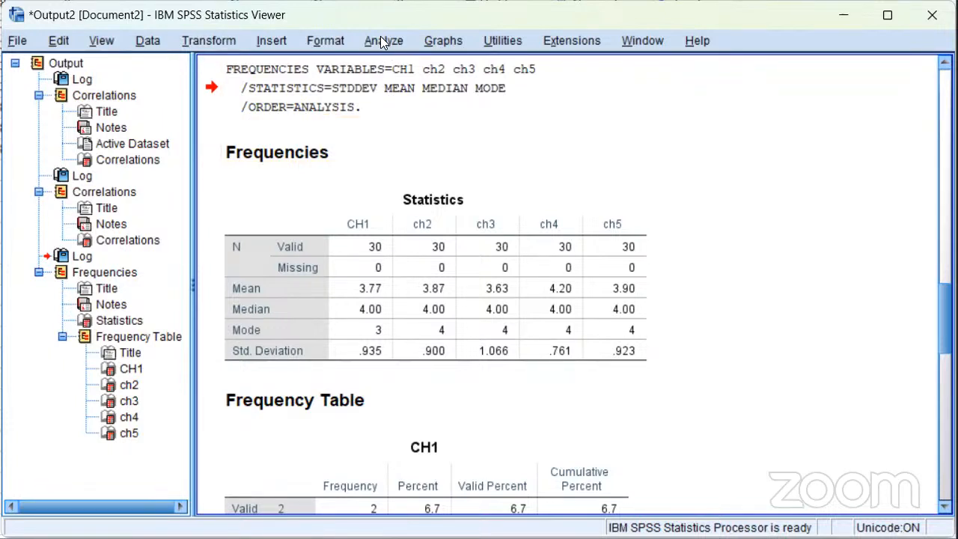
# Create a legacy histogram of totalchallenge without a normal curve and view the chart in the output
pyautogui.click(451, 39)
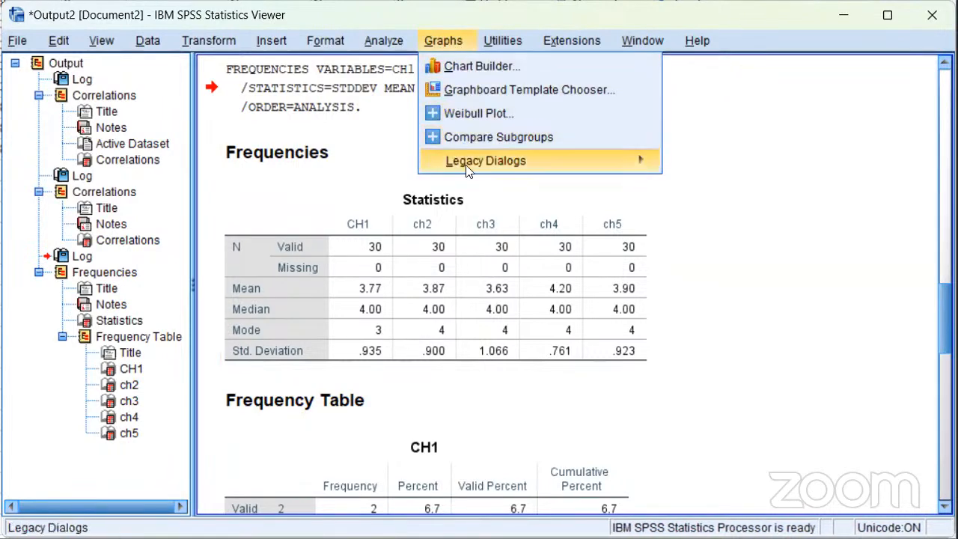
pyautogui.moveTo(467, 165)
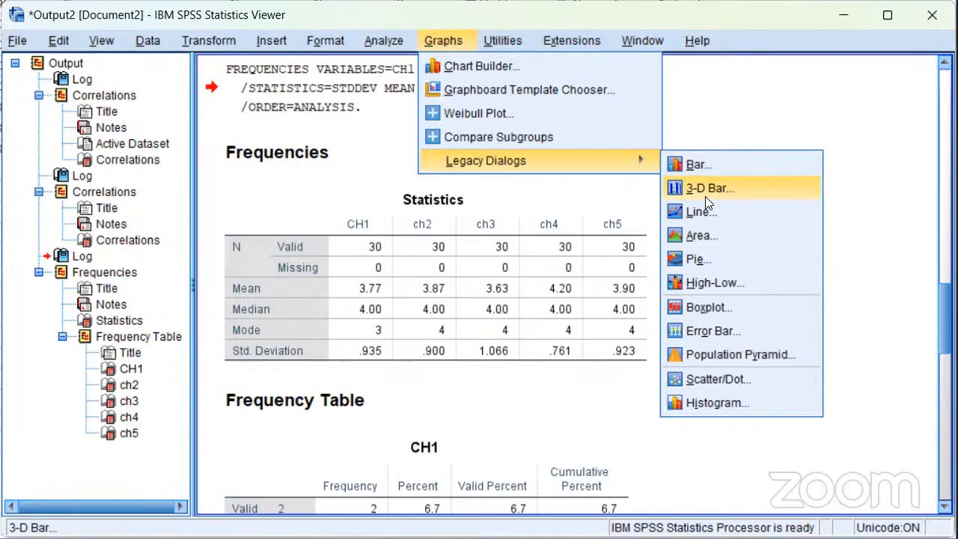
pyautogui.click(717, 403)
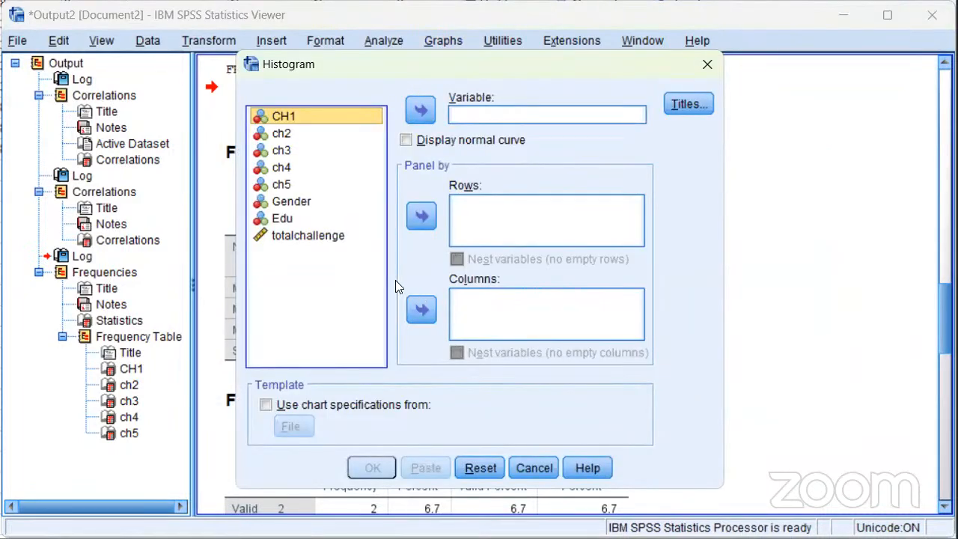
pyautogui.click(322, 237)
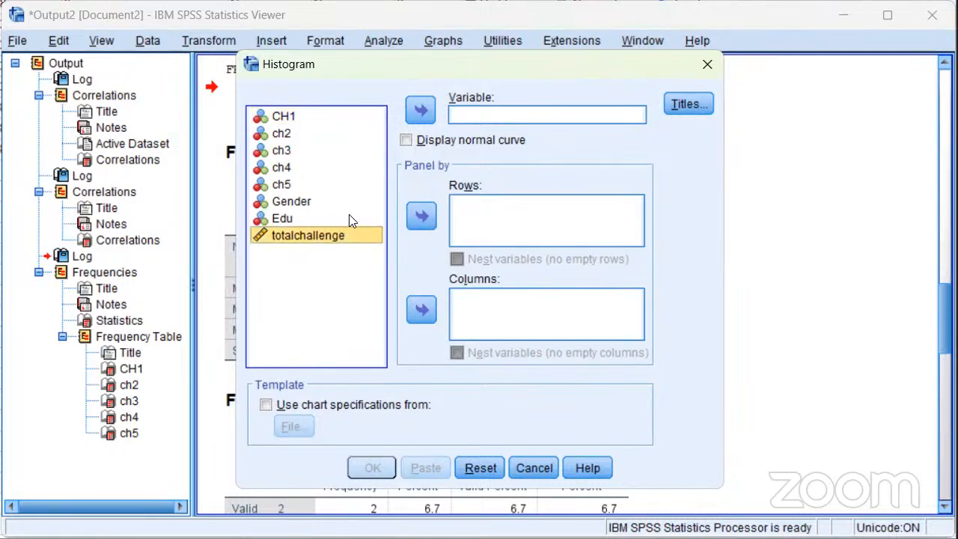
pyautogui.click(419, 111)
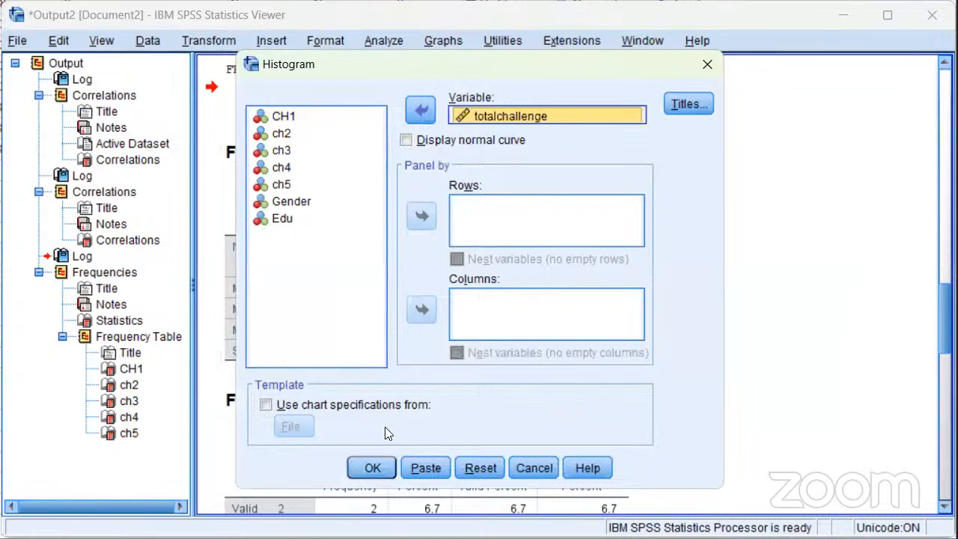
pyautogui.click(384, 468)
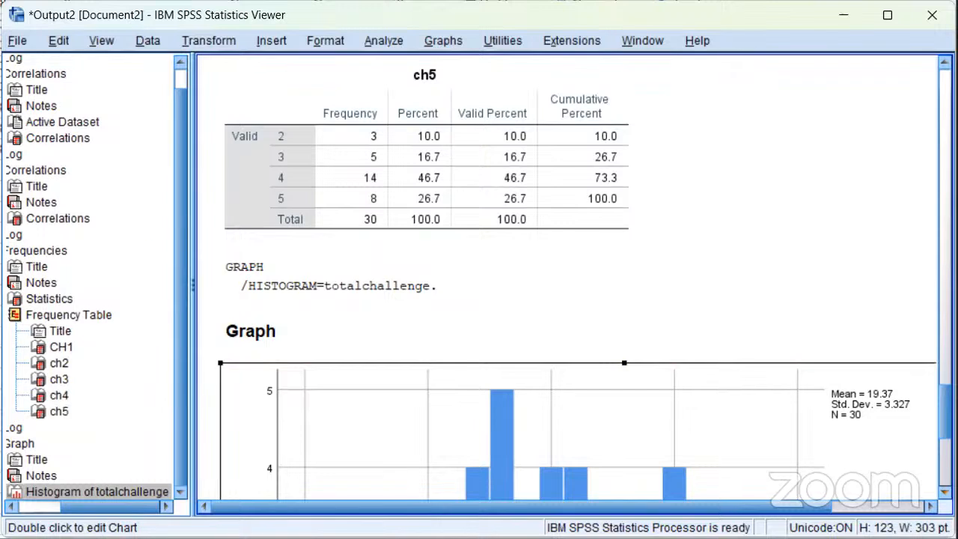
pyautogui.scroll(-5, 584, 285)
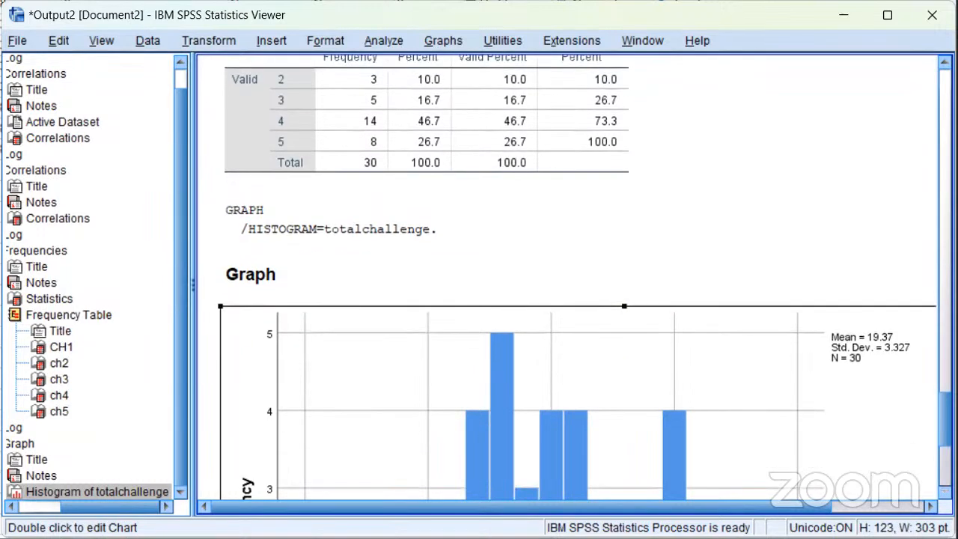
pyautogui.scroll(-3, 579, 274)
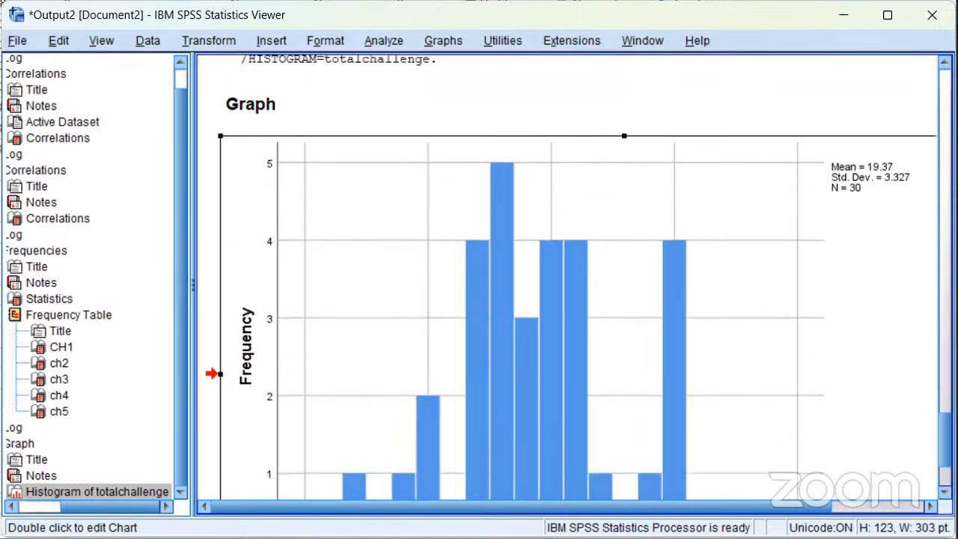
# Examine the distribution shape and bar heights of the totalchallenge histogram in the output
pyautogui.scroll(-1, 579, 274)
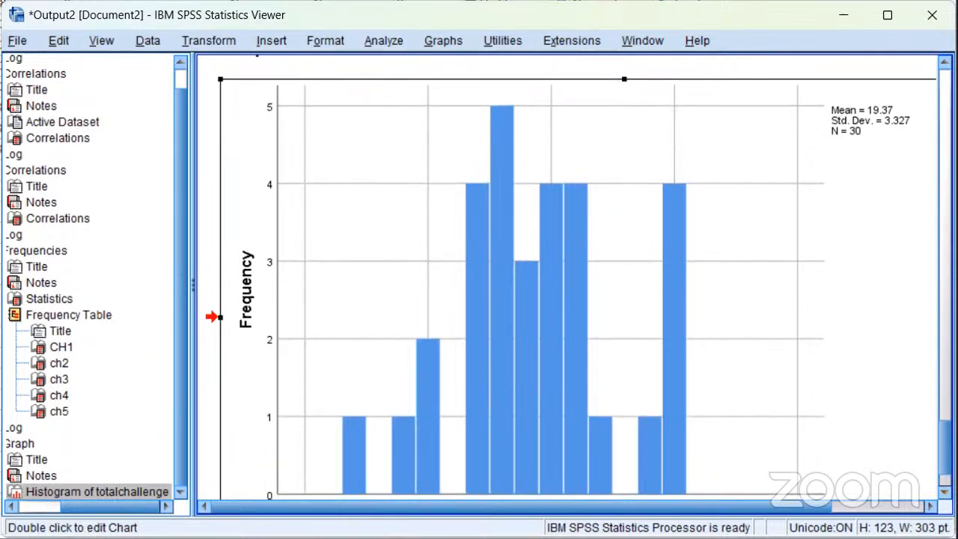
pyautogui.scroll(-1, 213, 317)
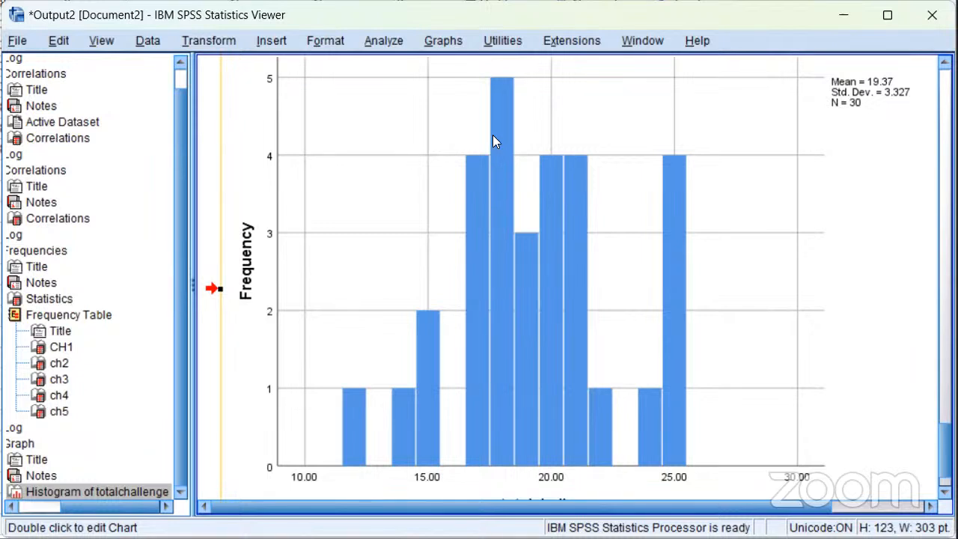
pyautogui.click(496, 84)
pyautogui.moveTo(496, 81); pyautogui.dragTo(522, 214)
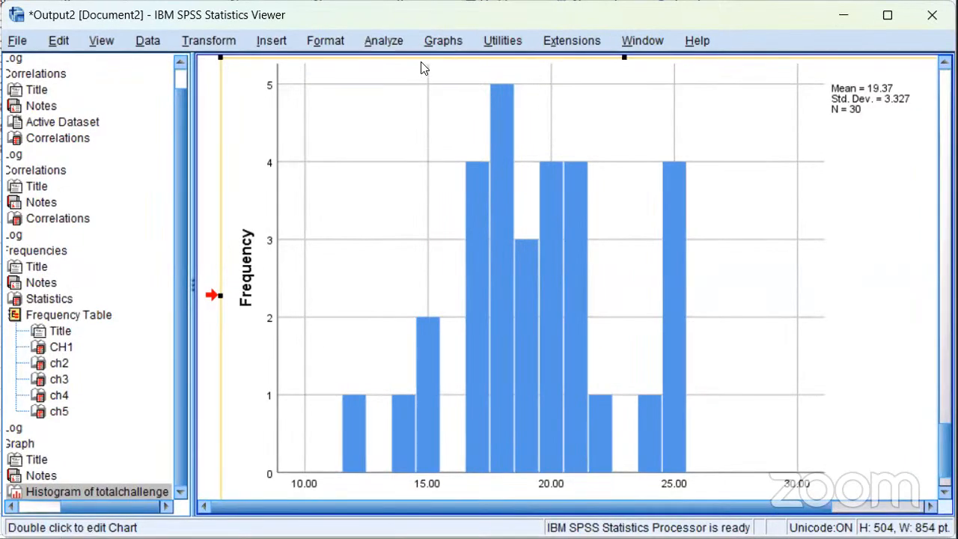
# Reset the Frequencies analysis and make totalchallenge its only variable
pyautogui.click(380, 38)
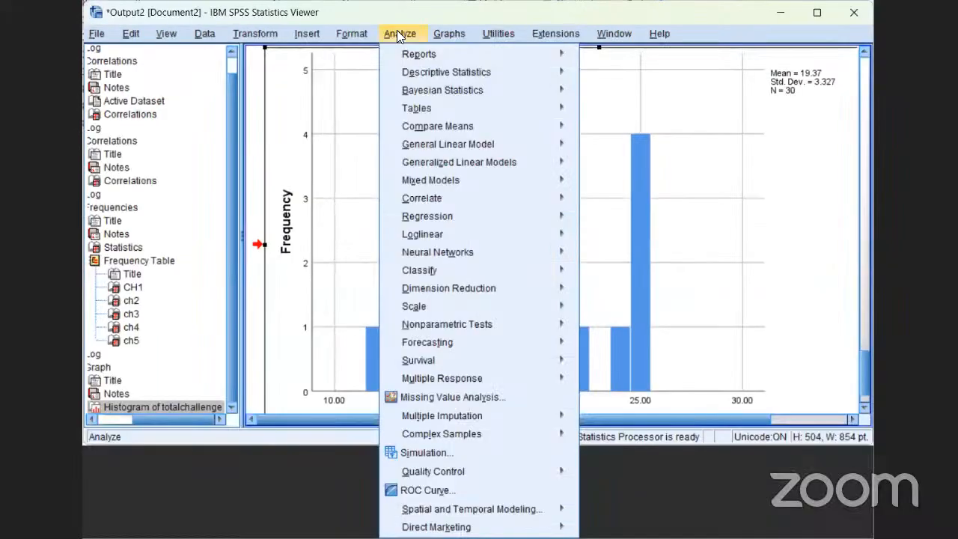
pyautogui.moveTo(395, 82)
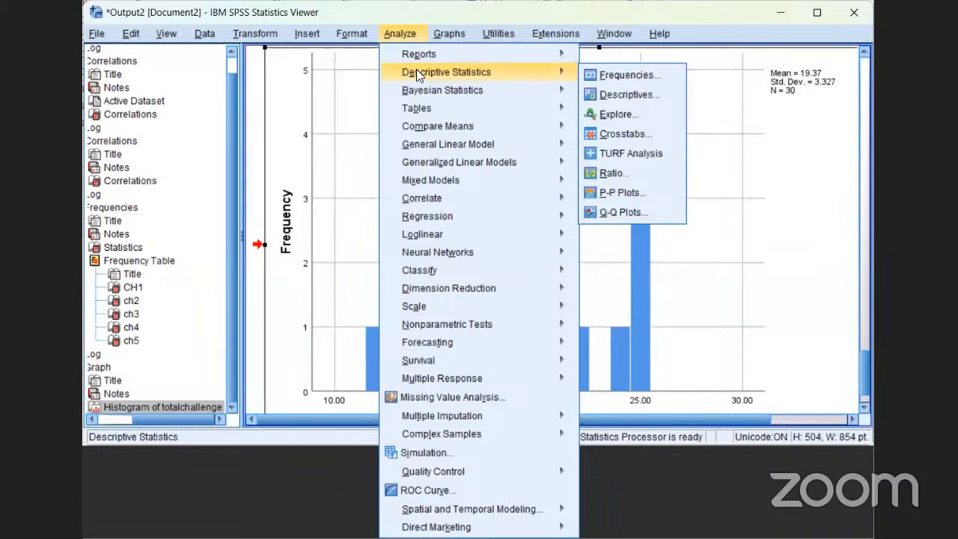
pyautogui.click(603, 75)
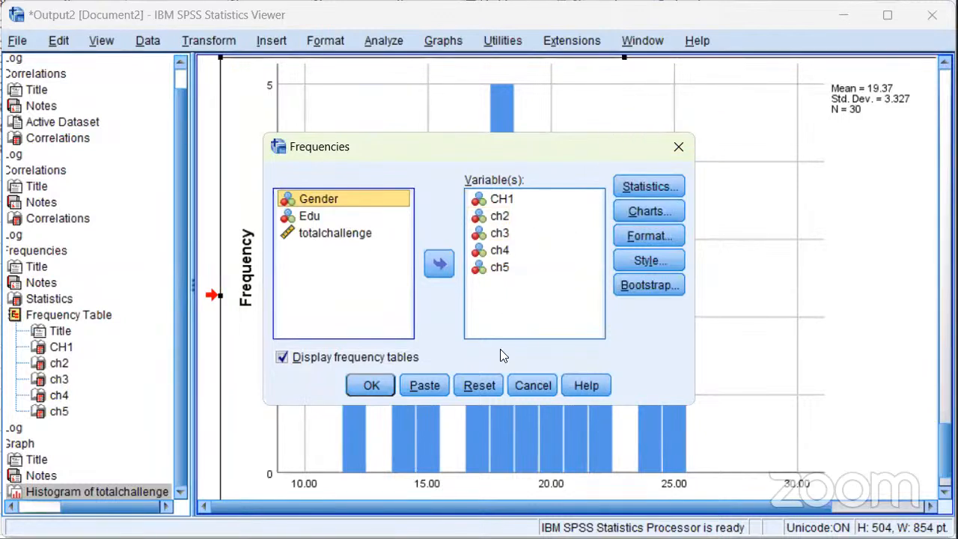
pyautogui.click(484, 384)
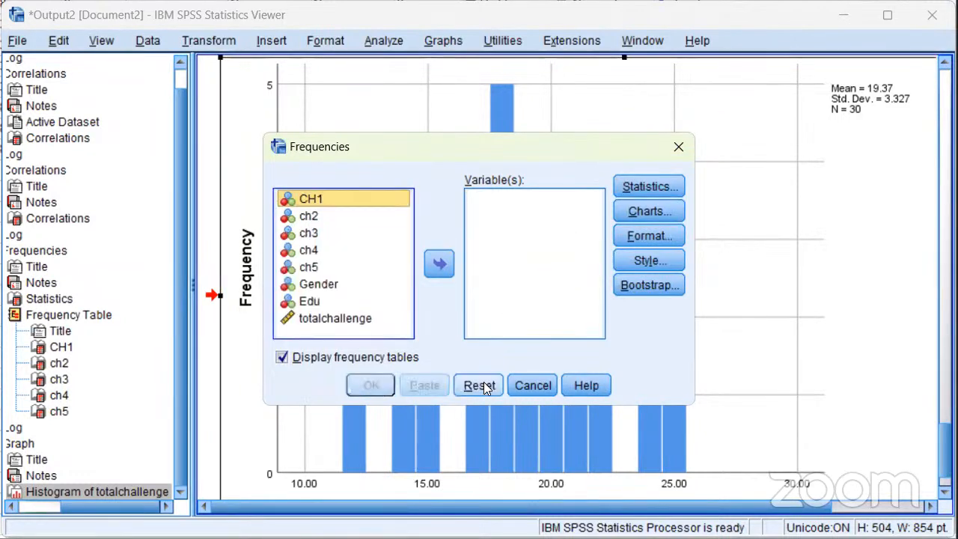
pyautogui.click(359, 322)
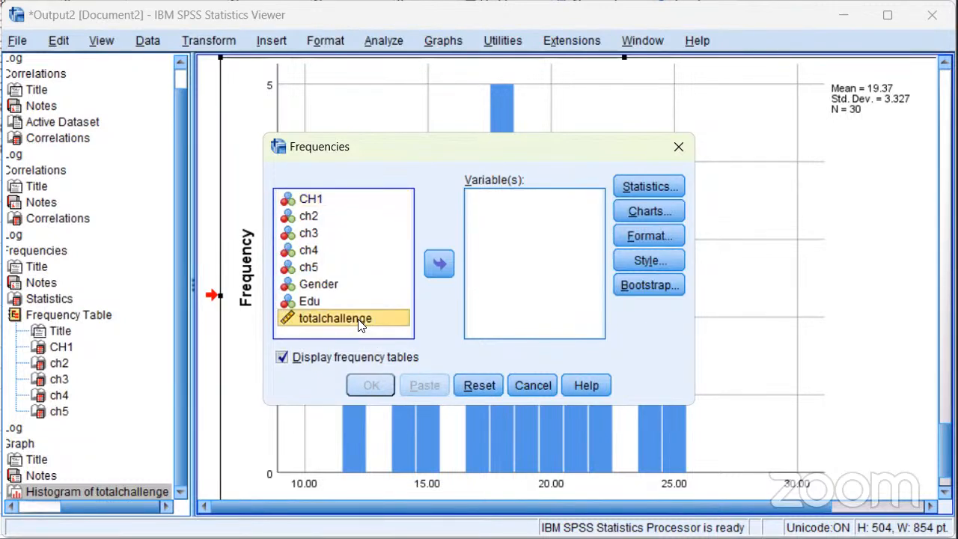
pyautogui.click(436, 264)
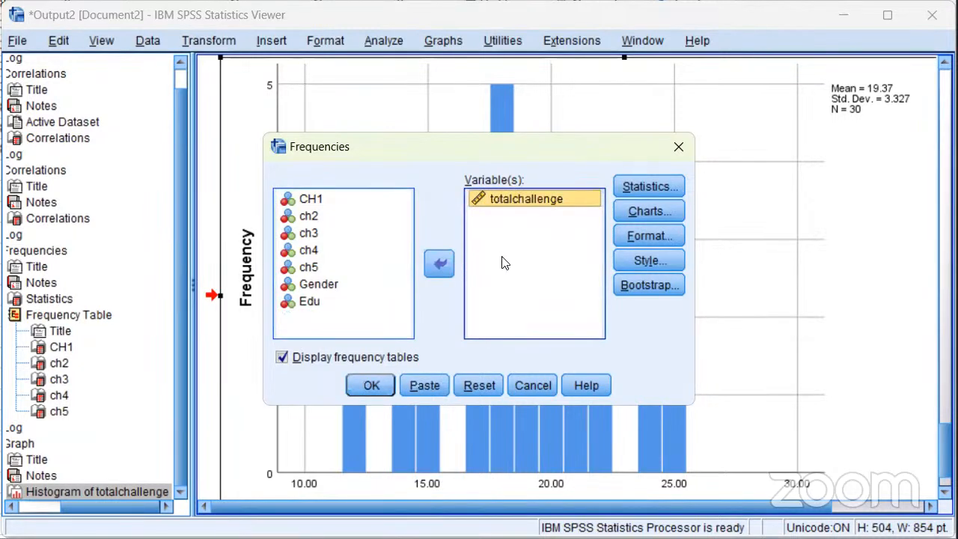
# Add a histogram with a normal curve to the Frequencies analysis and run it
pyautogui.click(646, 206)
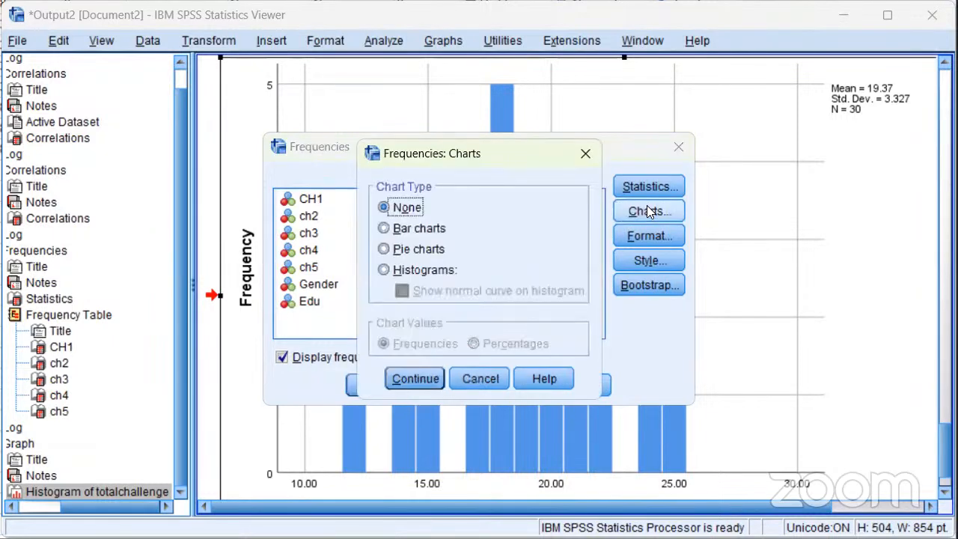
pyautogui.click(383, 269)
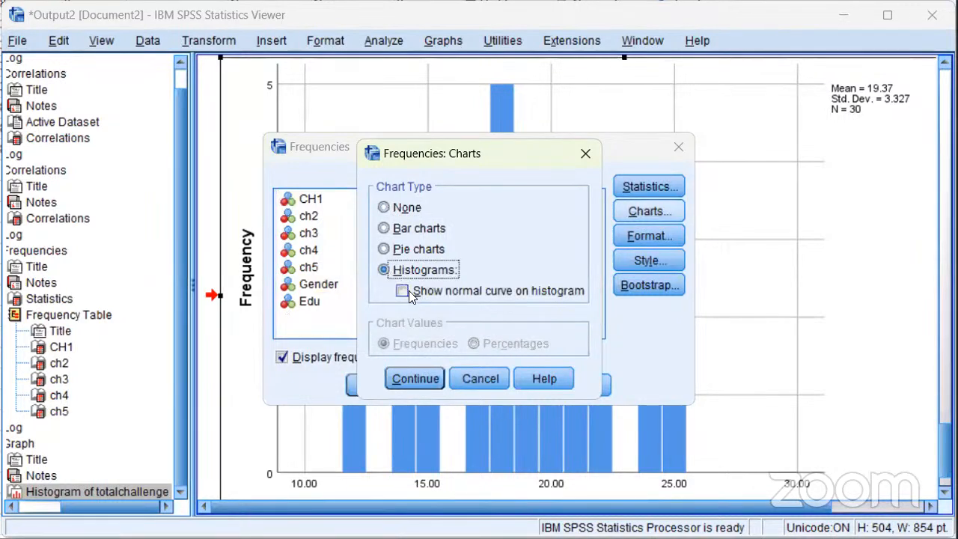
pyautogui.click(402, 292)
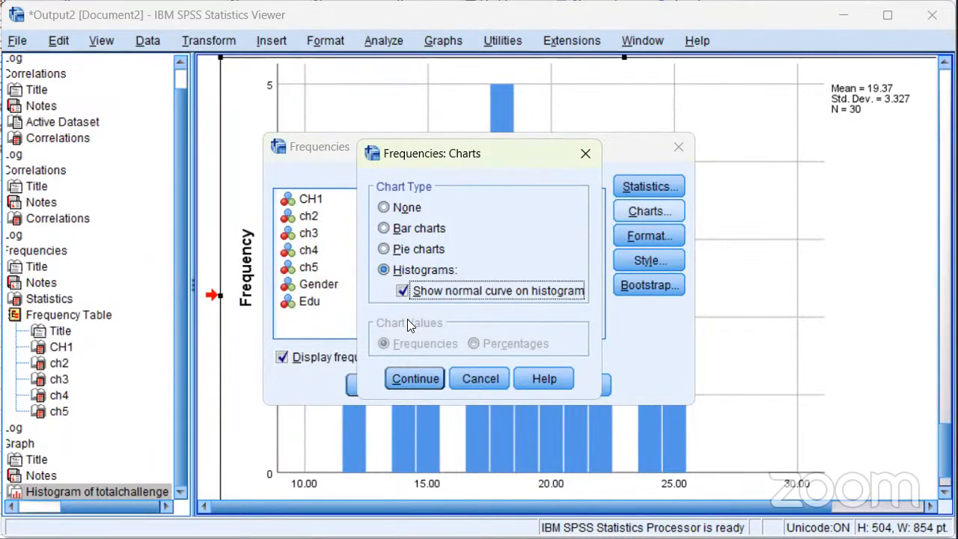
pyautogui.click(424, 379)
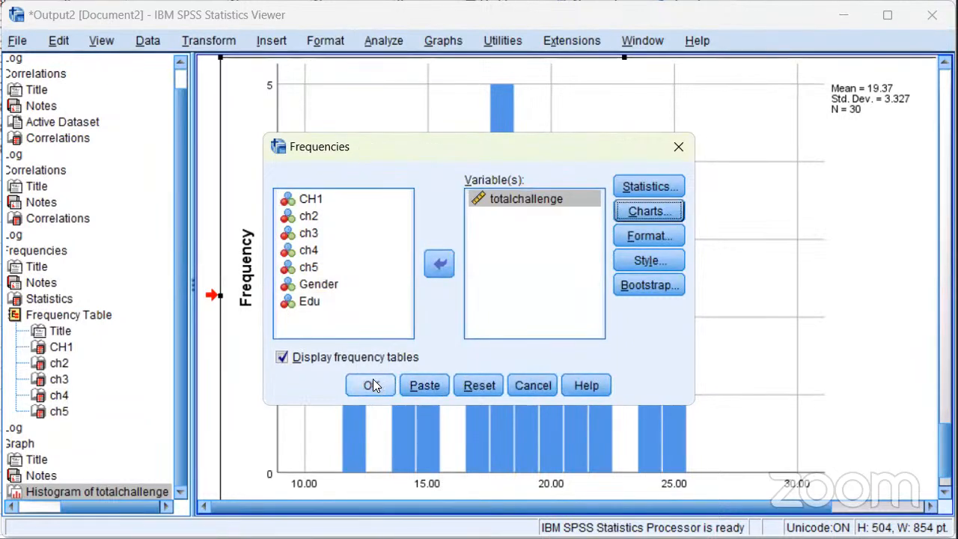
pyautogui.click(372, 384)
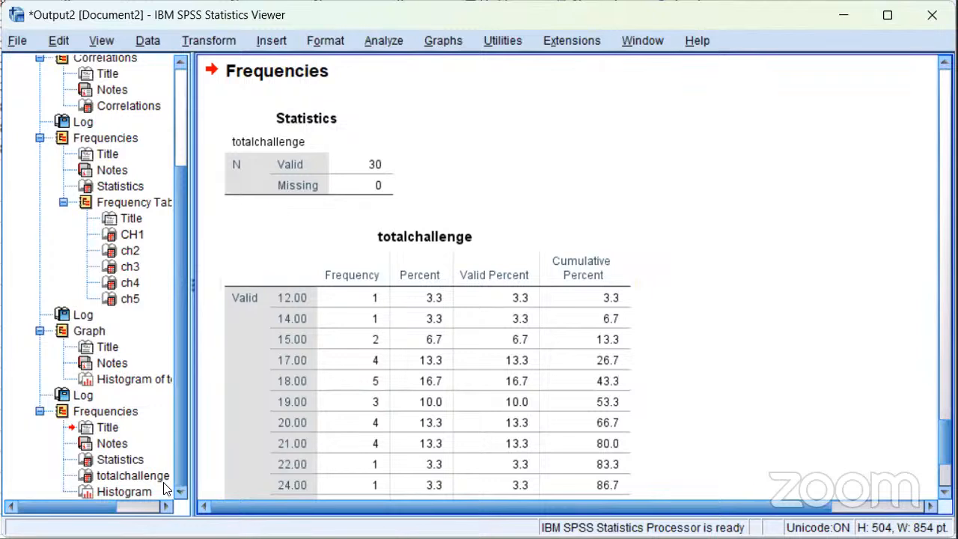
# Go to the new Frequencies histogram in the output and compare its bars with the normal curve
pyautogui.click(325, 380)
pyautogui.click(139, 488)
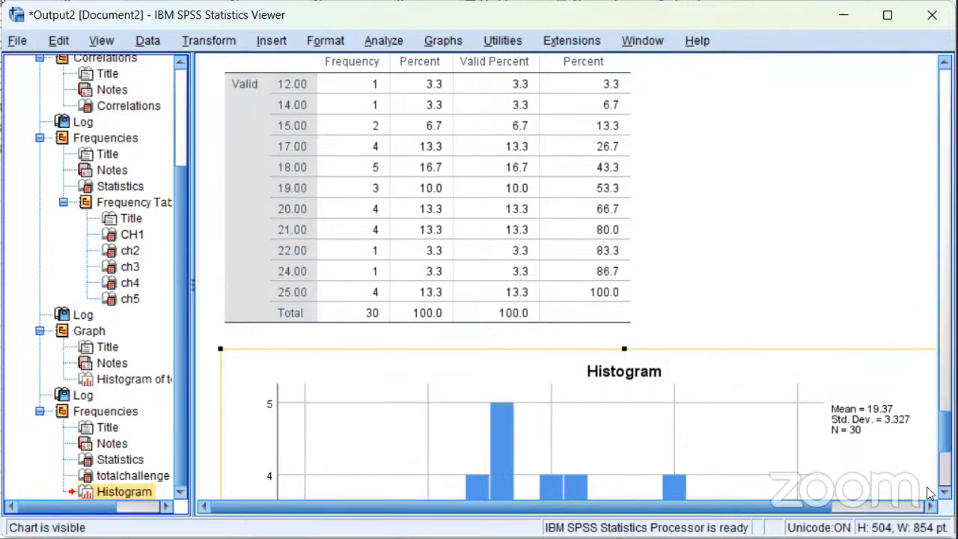
pyautogui.scroll(-5, 576, 277)
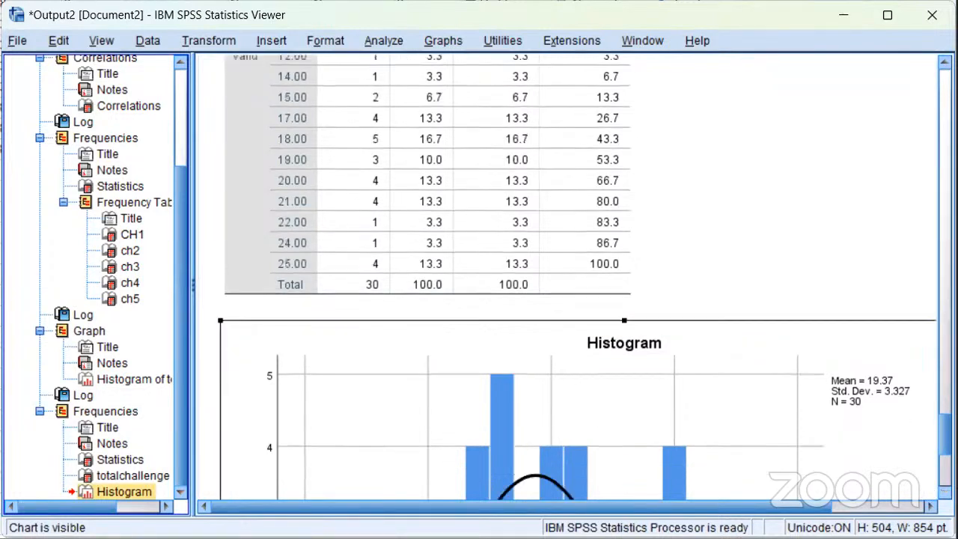
pyautogui.scroll(-2, 576, 277)
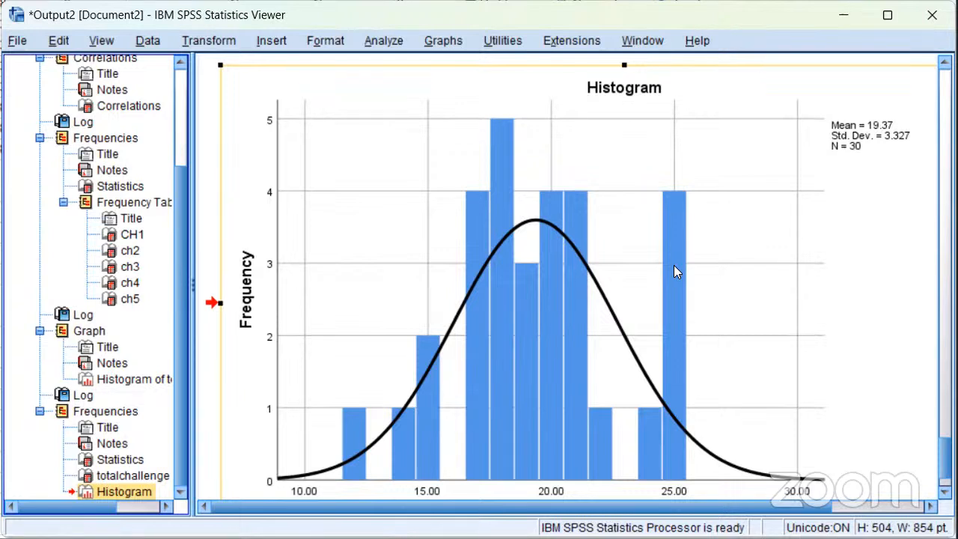
pyautogui.scroll(-1, 674, 265)
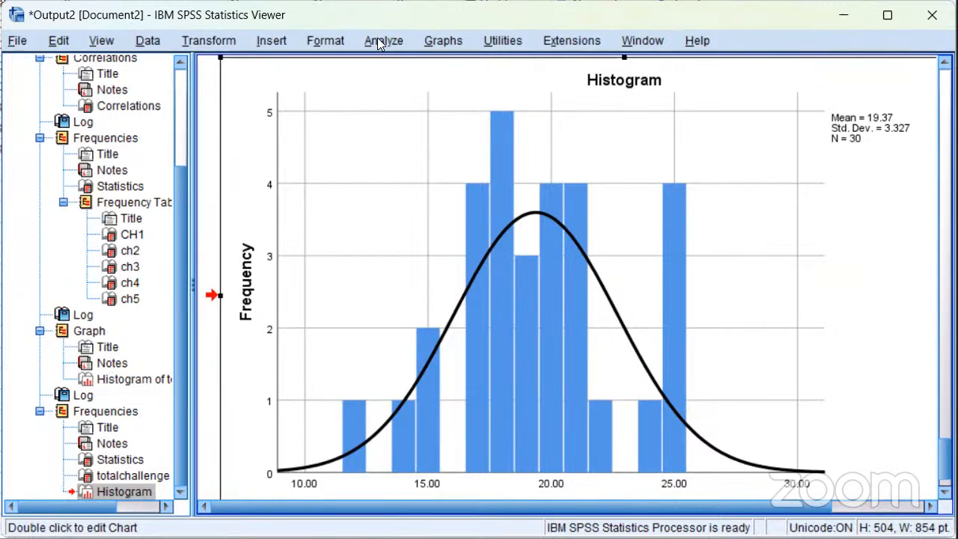
# Start an Independent-Samples T Test with totalchallenge as the test variable
pyautogui.click(379, 41)
pyautogui.moveTo(393, 114)
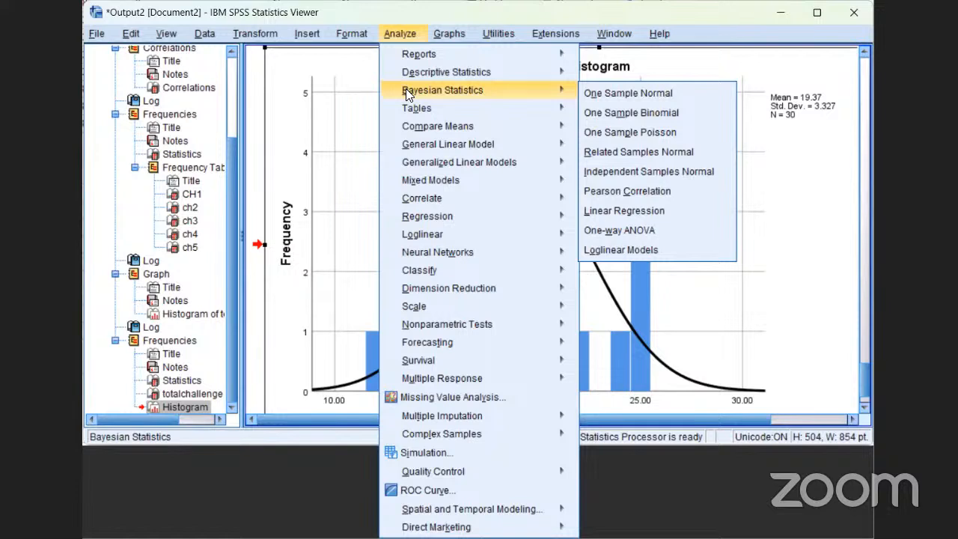
pyautogui.moveTo(417, 127)
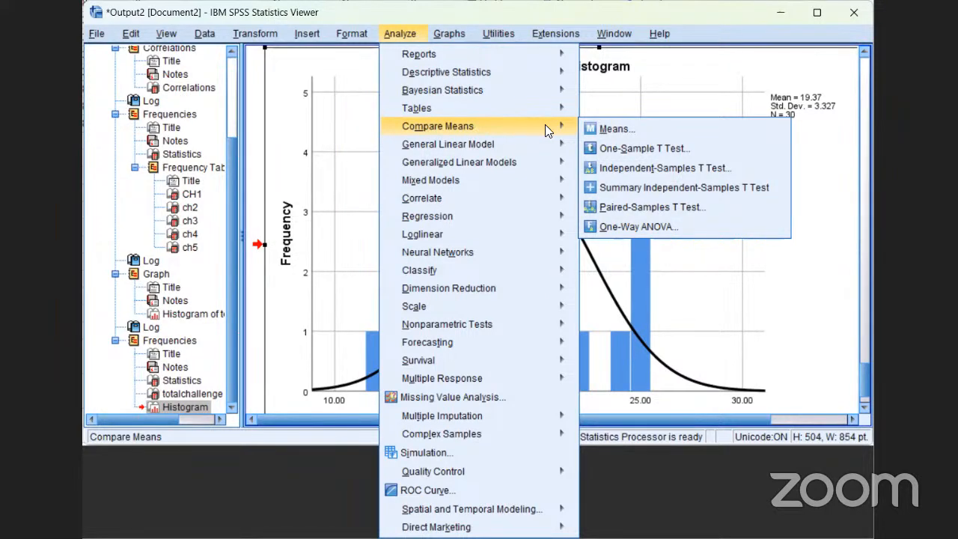
pyautogui.click(694, 164)
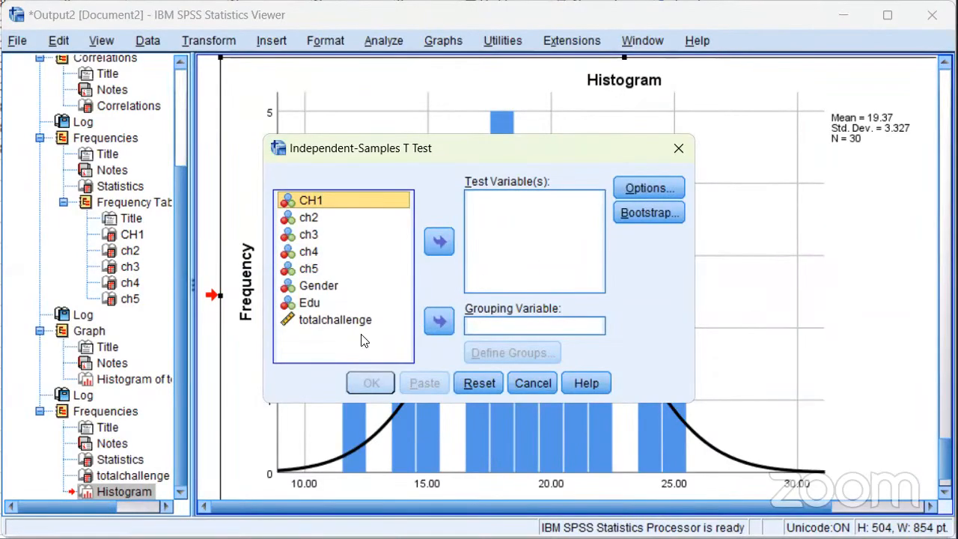
pyautogui.click(333, 321)
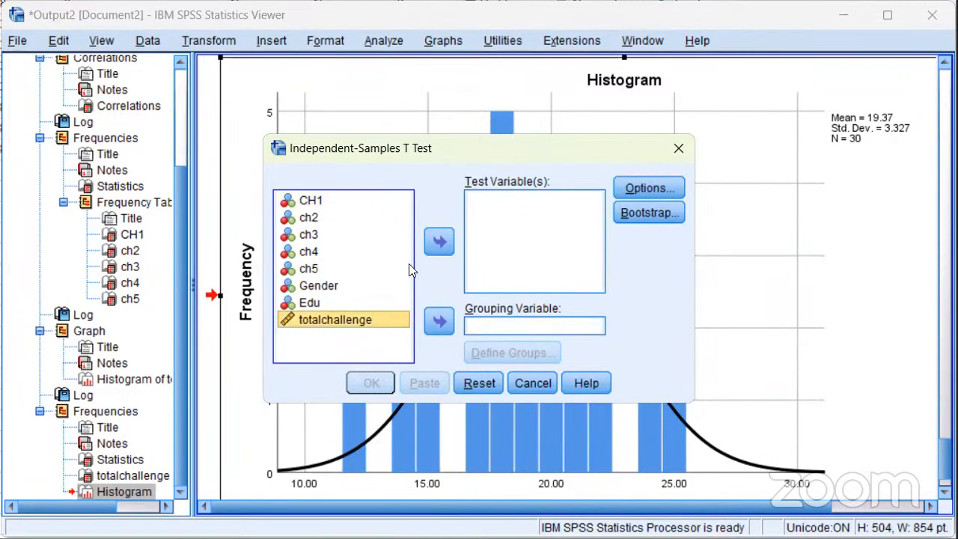
pyautogui.click(439, 240)
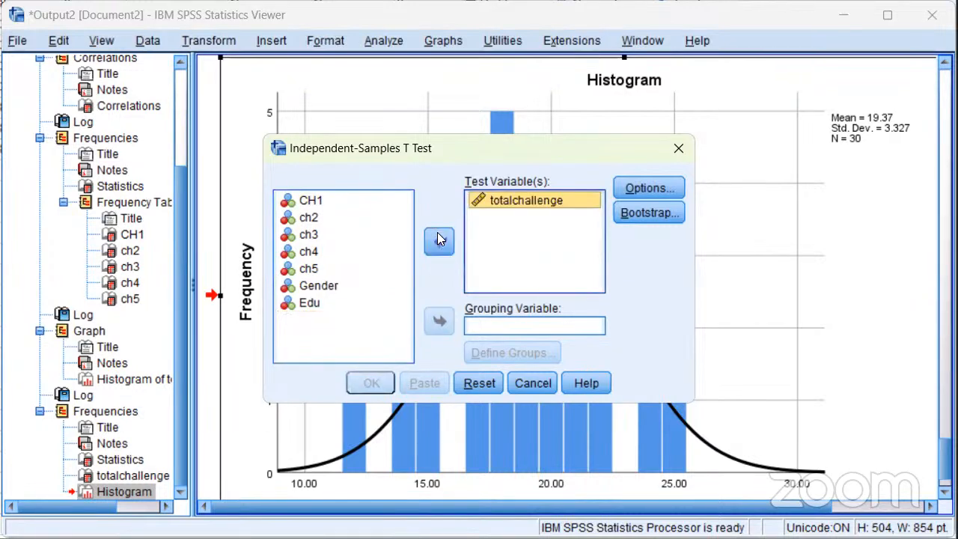
# Use Gender as the grouping variable, defining group 1 as 1 and group 2 as 2
pyautogui.click(333, 292)
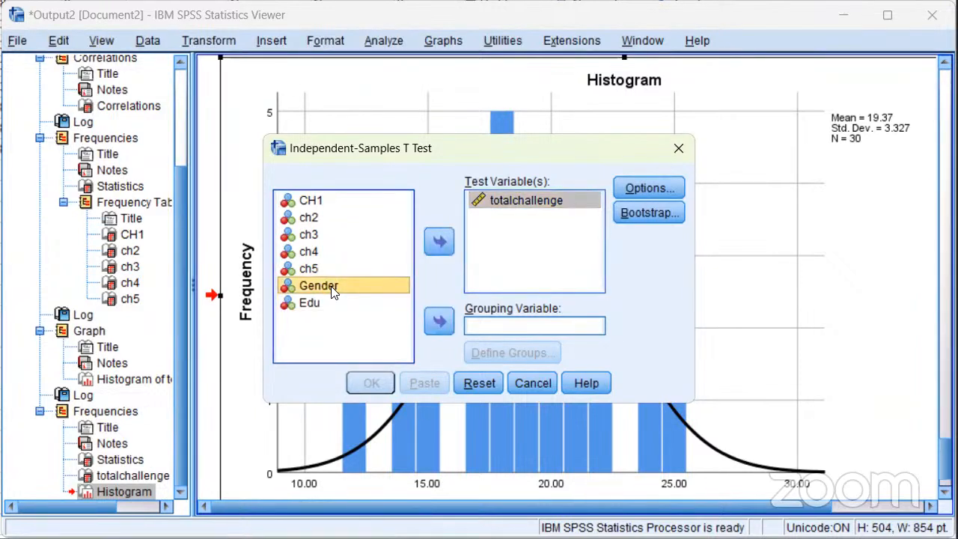
pyautogui.click(442, 320)
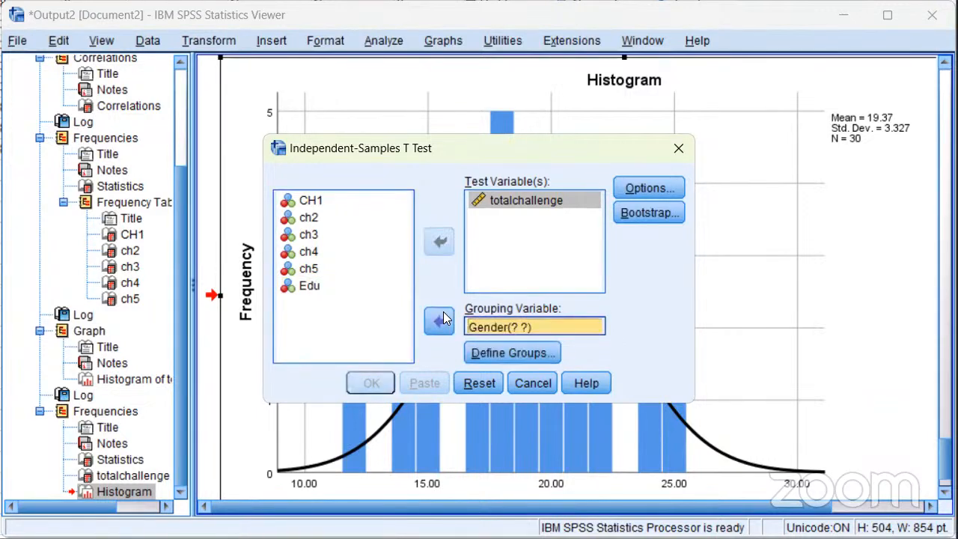
pyautogui.click(503, 349)
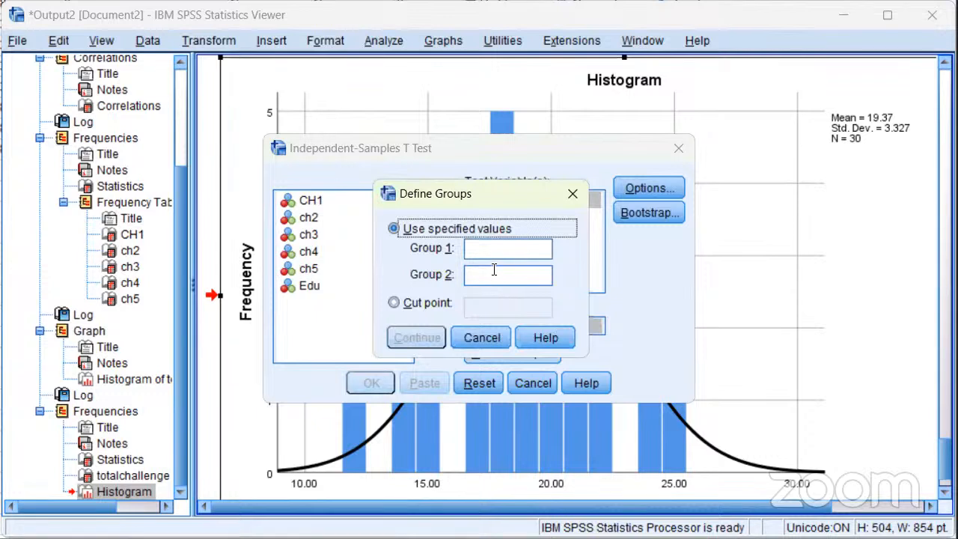
pyautogui.click(486, 246)
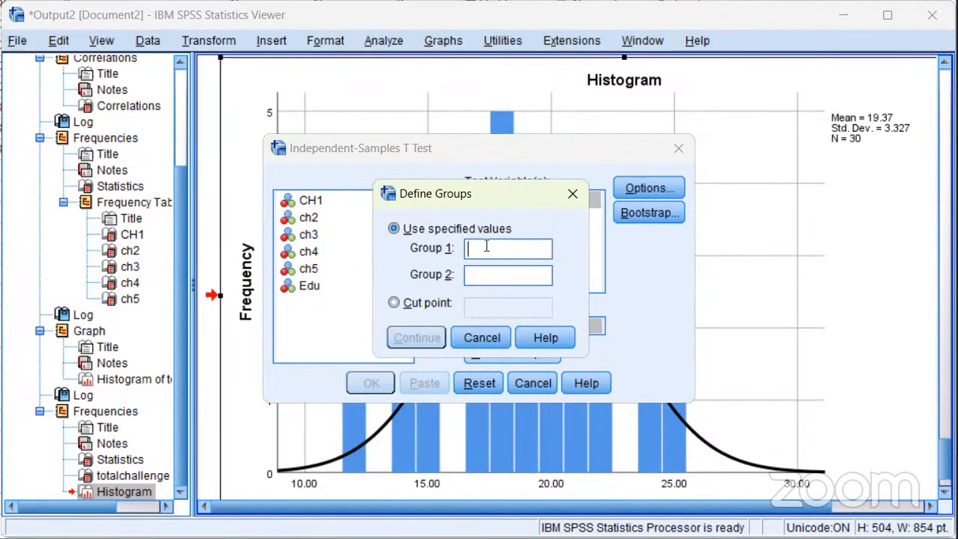
pyautogui.write('1')
pyautogui.click(486, 276)
pyautogui.write('2')
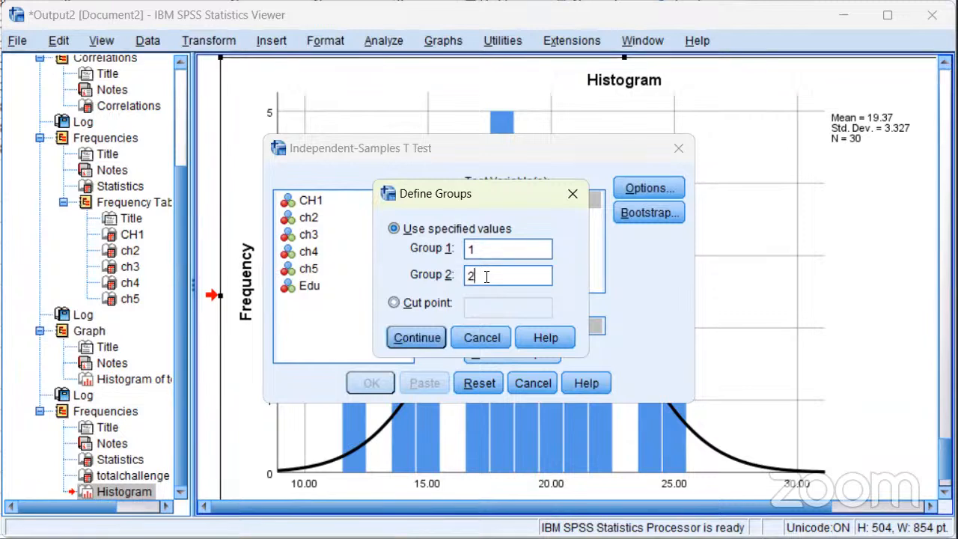
pyautogui.click(429, 337)
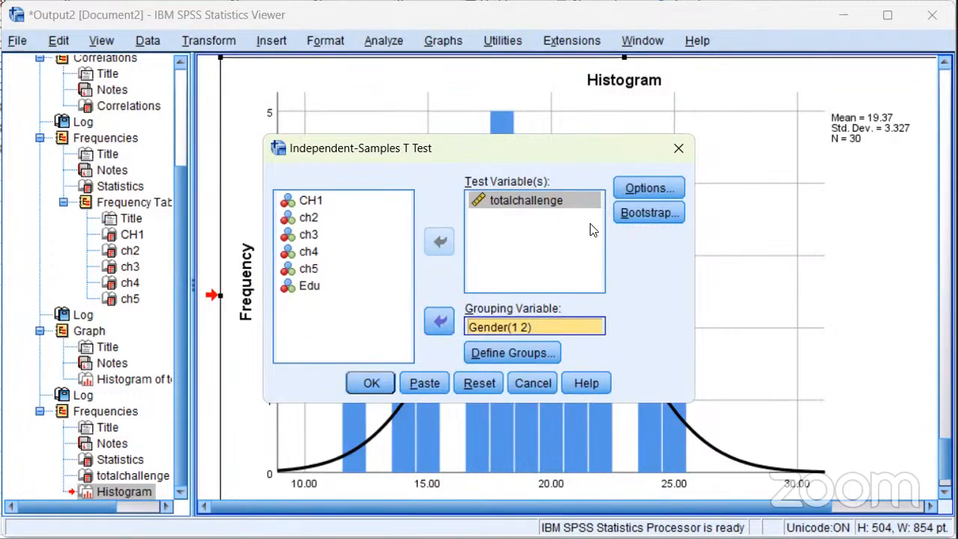
# Keep the 95% confidence interval with cases excluded analysis by analysis, and run the t test
pyautogui.click(656, 189)
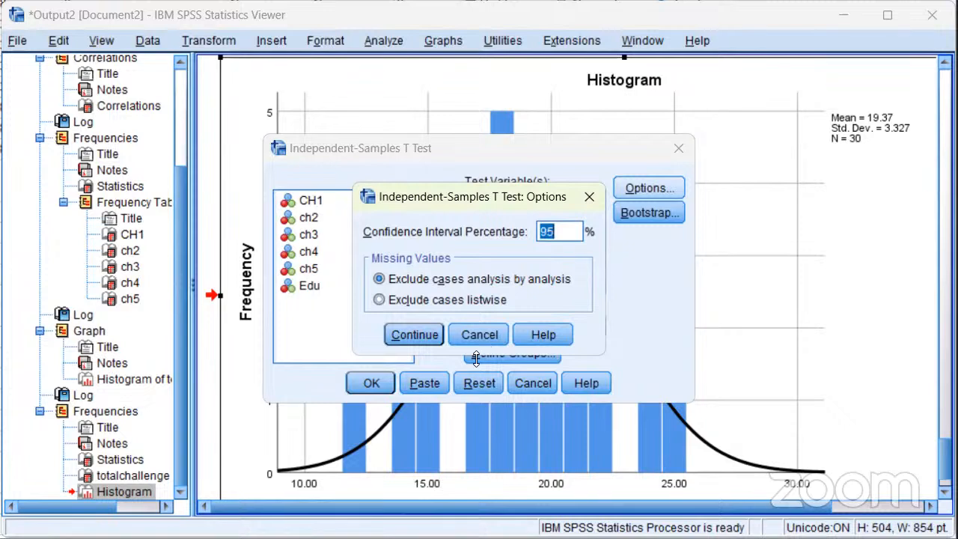
pyautogui.click(419, 331)
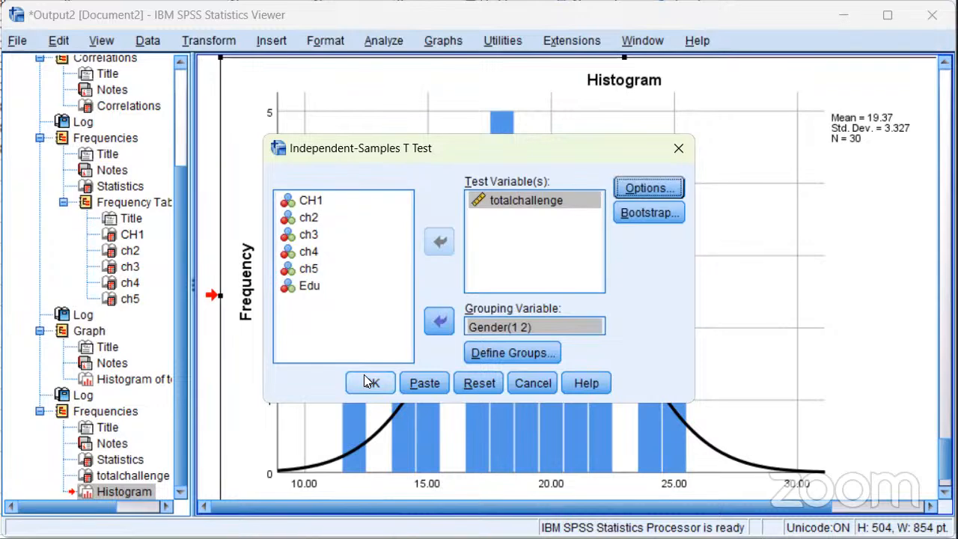
pyautogui.click(381, 384)
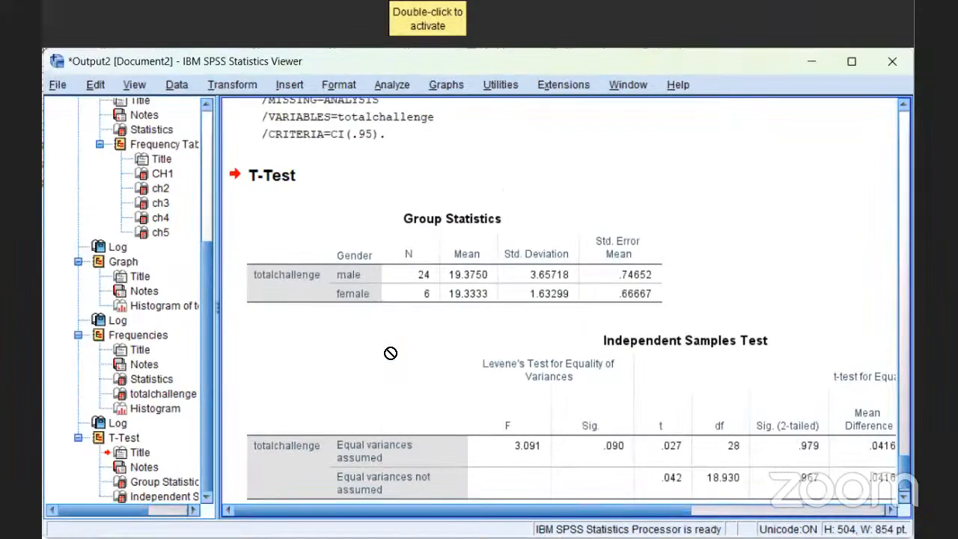
# Review the T-Test tables and maximize the output window to show the full Independent Samples Test table
pyautogui.click(432, 367)
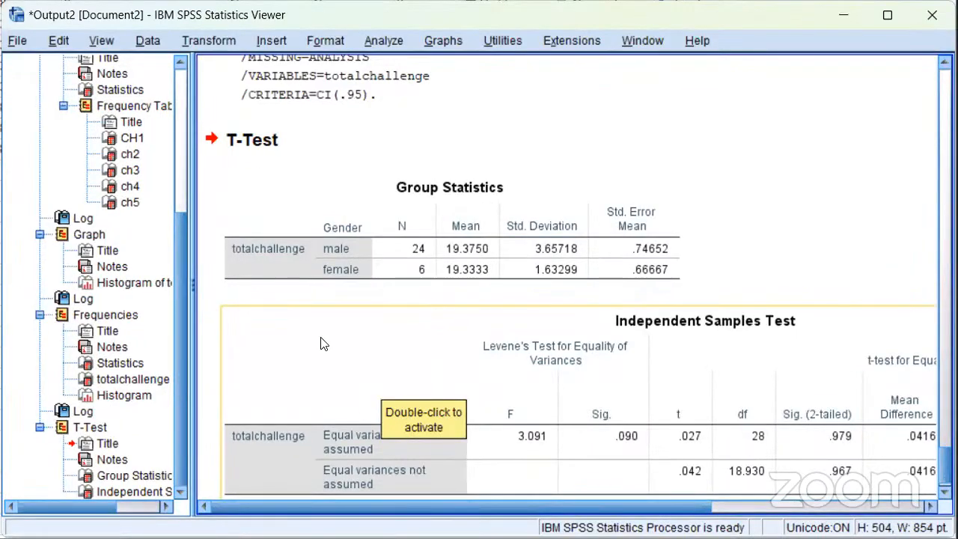
pyautogui.moveTo(325, 310); pyautogui.dragTo(437, 295)
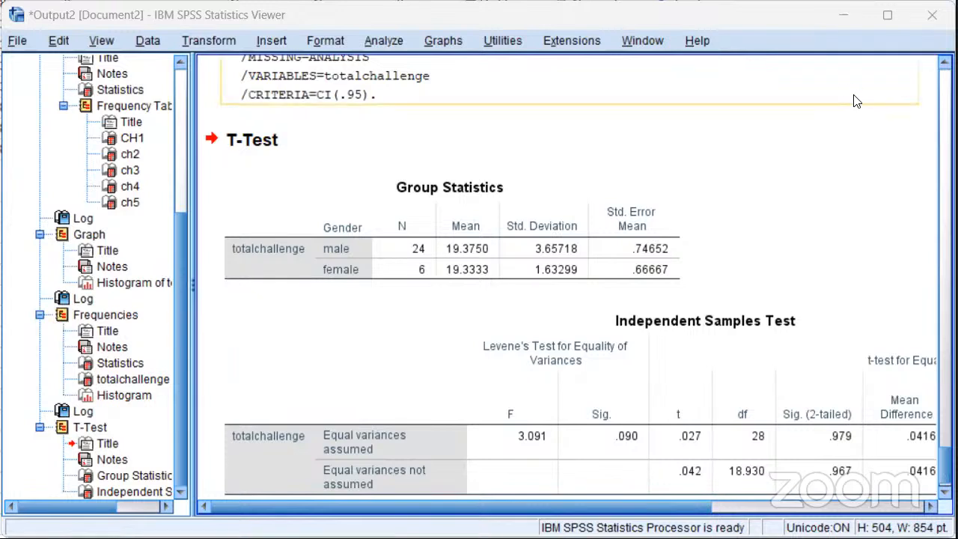
pyautogui.click(888, 22)
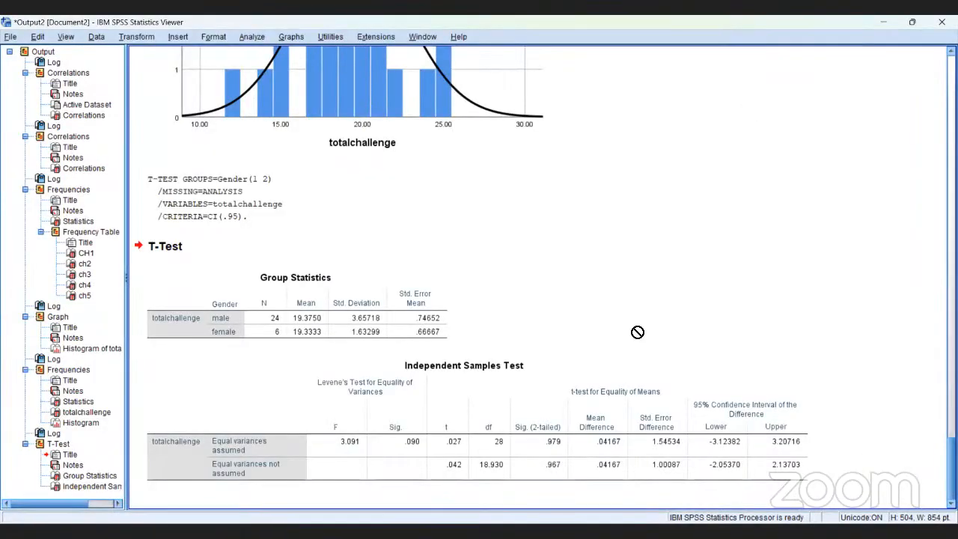
# Run a Descriptives analysis with totalchallenge as the only variable, without saving standardized values
pyautogui.click(619, 386)
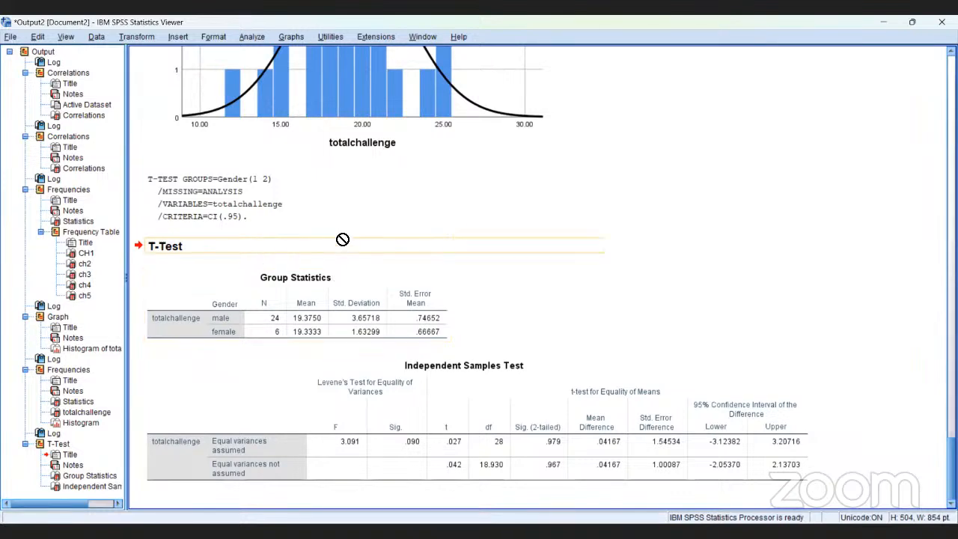
pyautogui.click(254, 38)
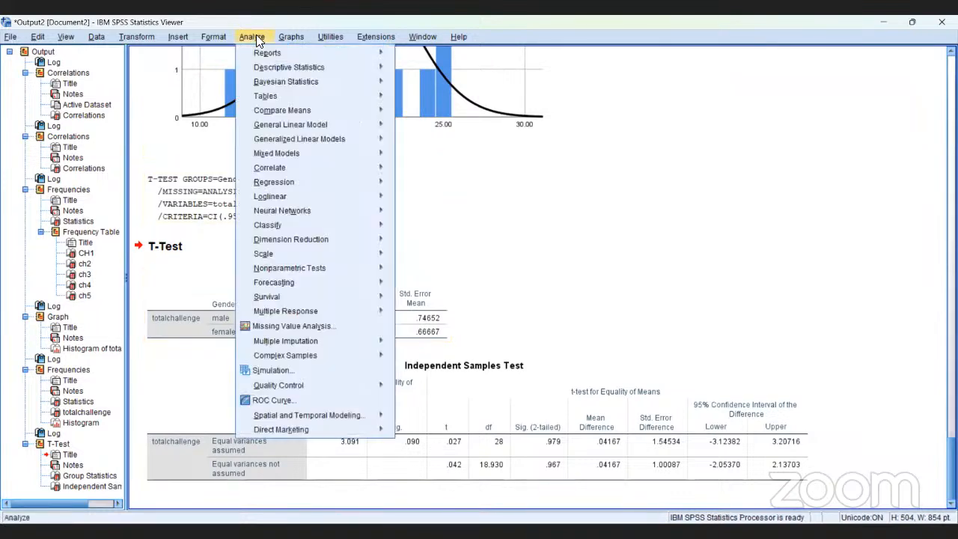
pyautogui.moveTo(280, 67)
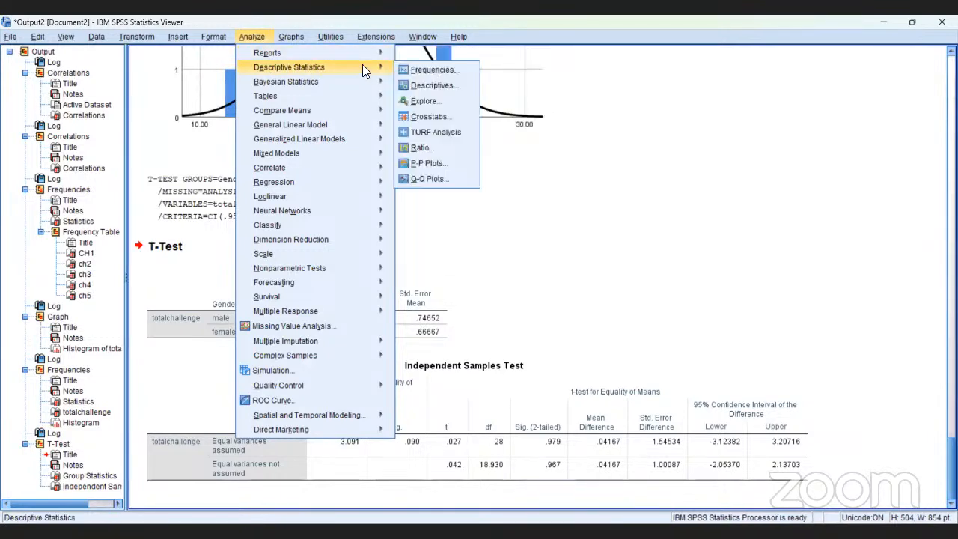
pyautogui.click(432, 86)
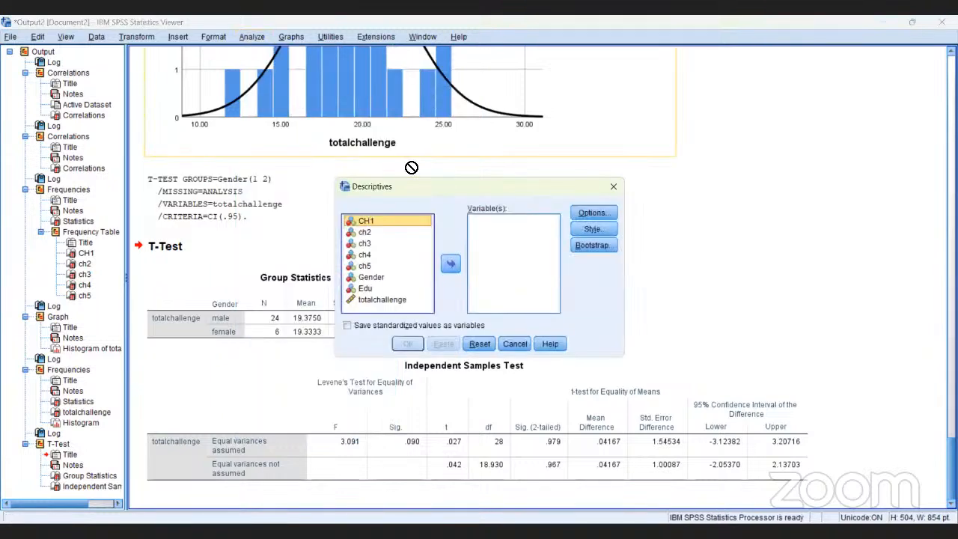
pyautogui.click(384, 300)
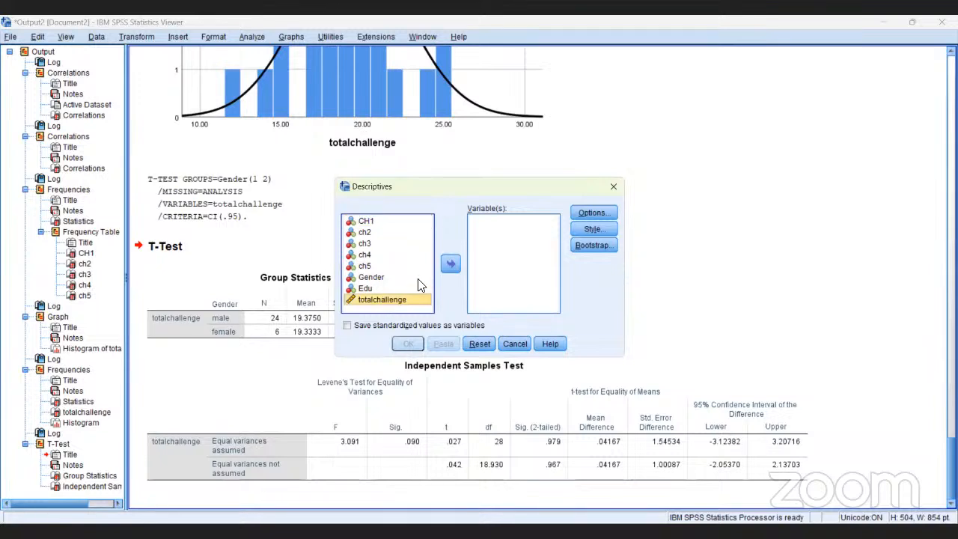
pyautogui.click(451, 264)
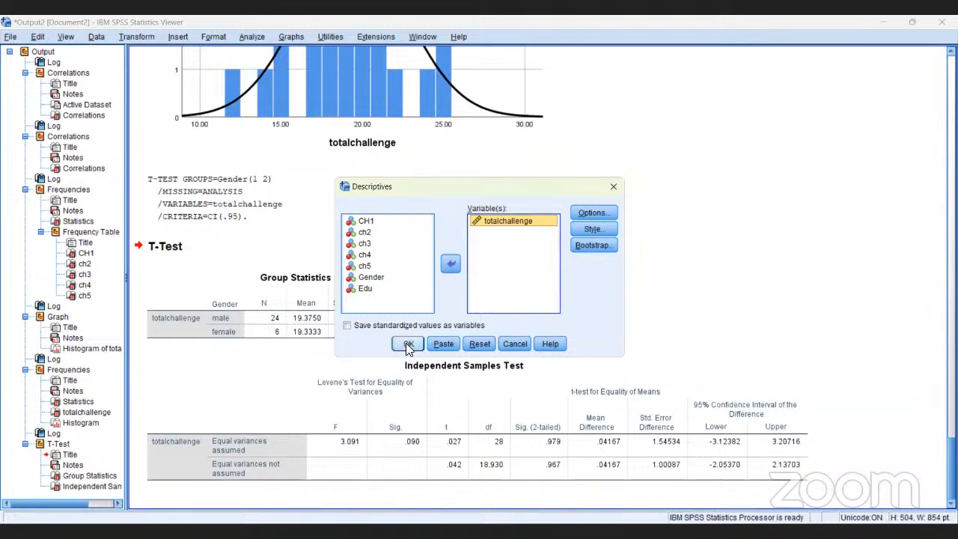
pyautogui.click(407, 344)
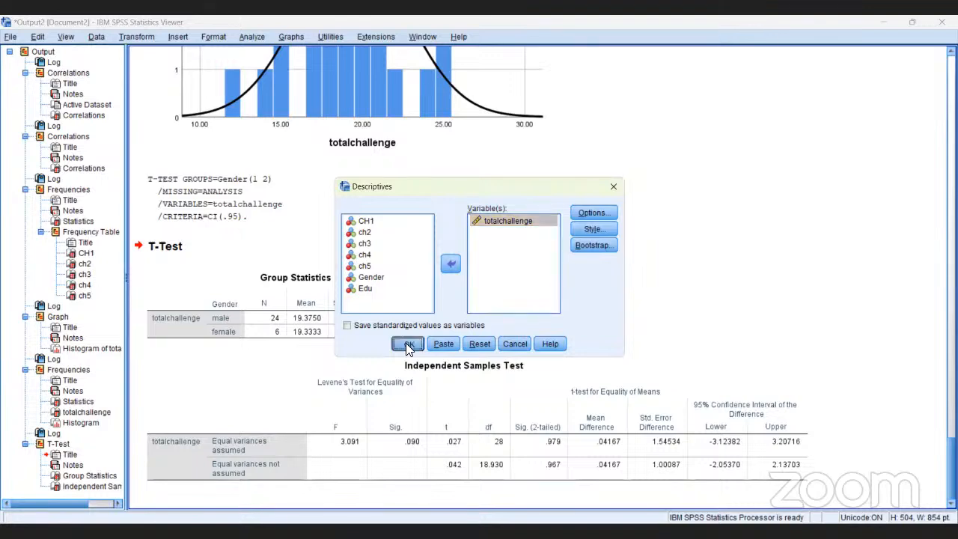
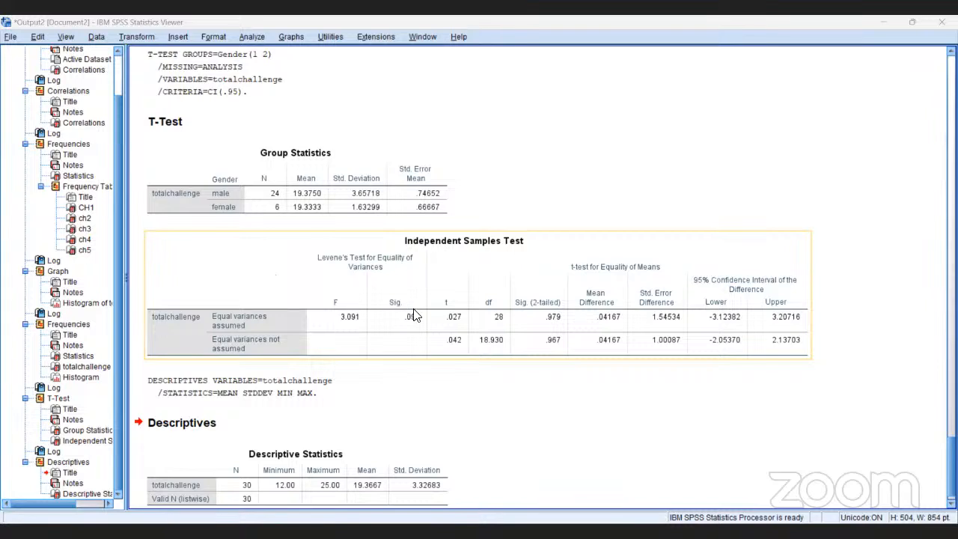
# Review the Independent Samples Test table and the complete Descriptive Statistics table for totalchallenge
pyautogui.click(528, 385)
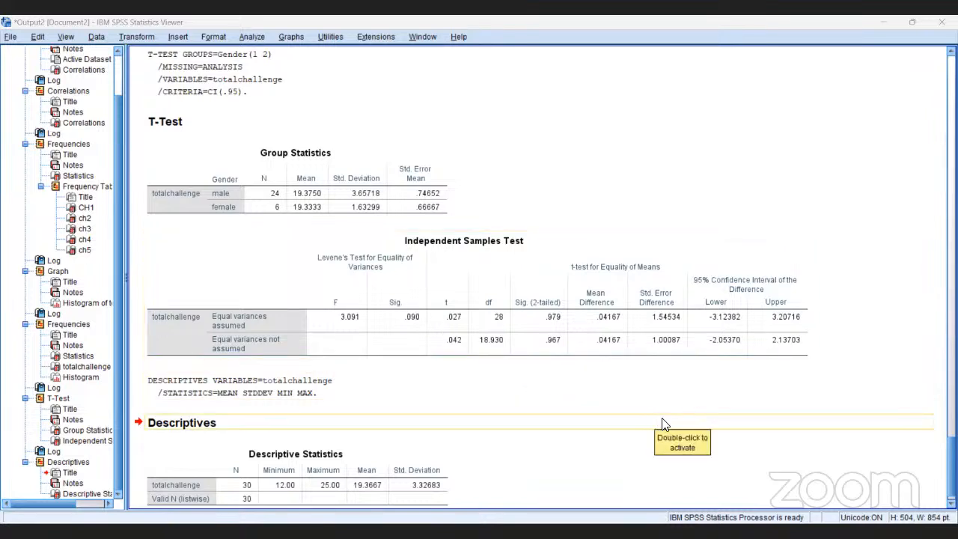
pyautogui.moveTo(662, 420); pyautogui.dragTo(939, 493)
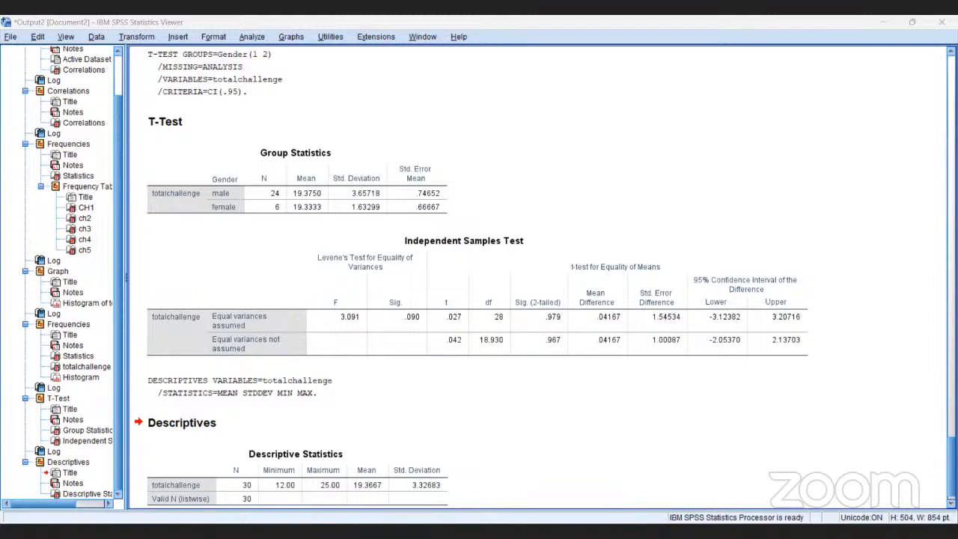
pyautogui.scroll(-1, 351, 283)
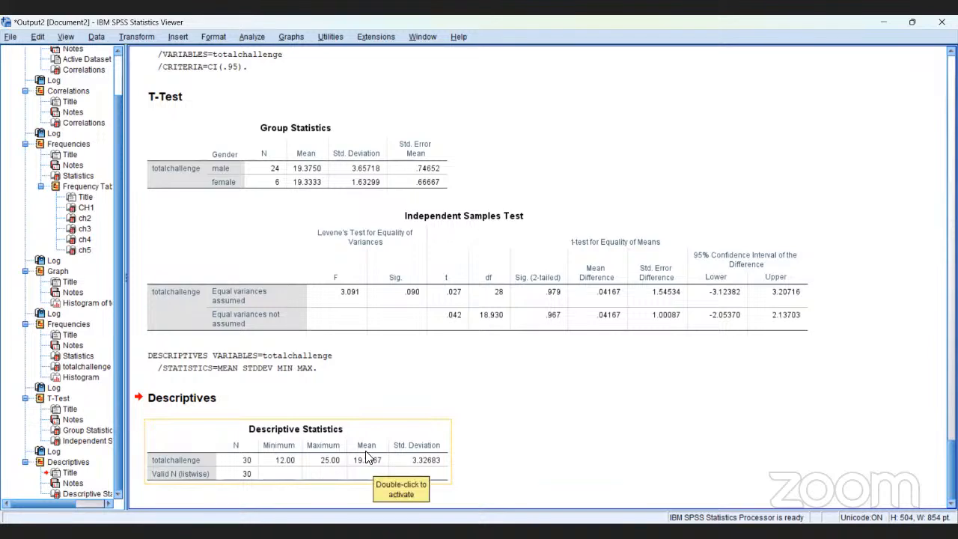
pyautogui.click(373, 369)
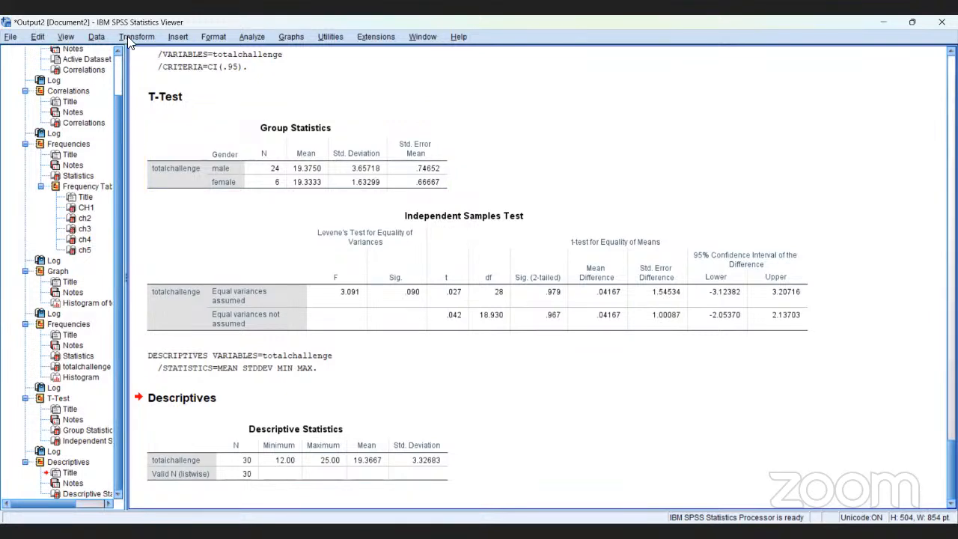
# Set up a Crosstabs analysis with CH1 as the row variable and ch2 as the column variable
pyautogui.click(253, 36)
pyautogui.moveTo(280, 78)
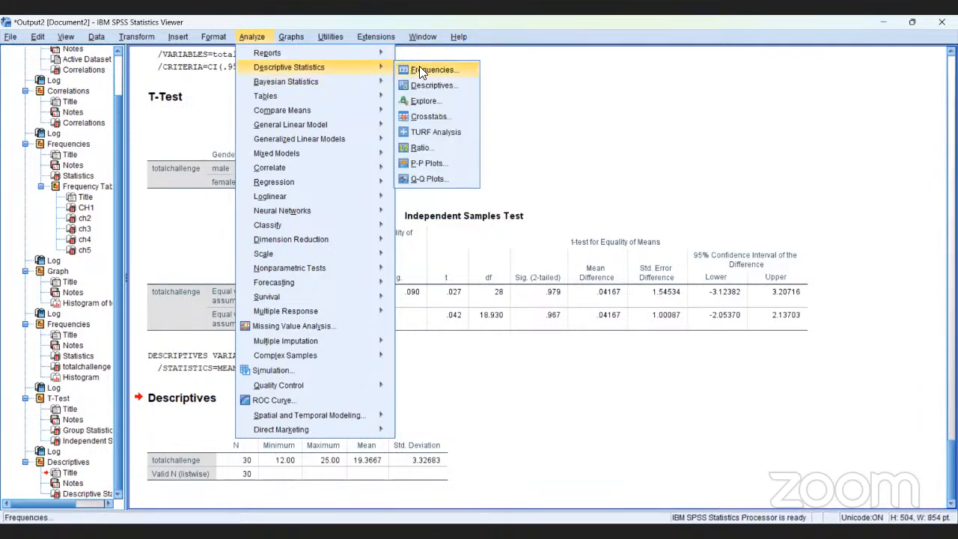
pyautogui.click(431, 118)
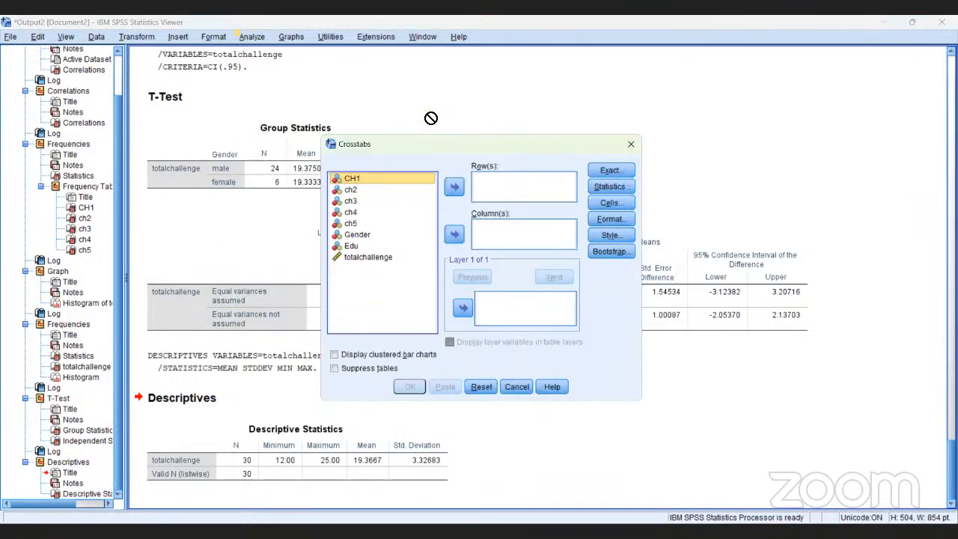
pyautogui.click(366, 180)
pyautogui.click(454, 188)
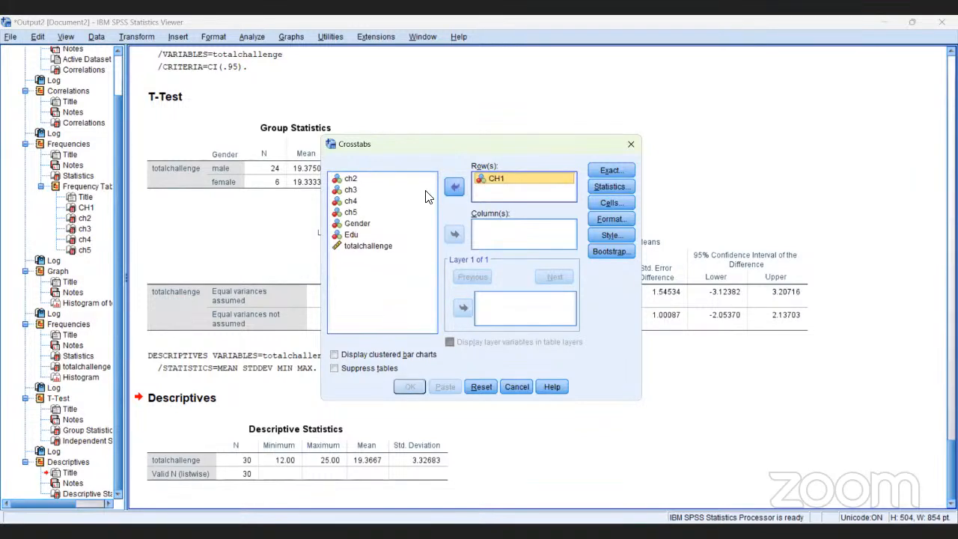
pyautogui.click(351, 180)
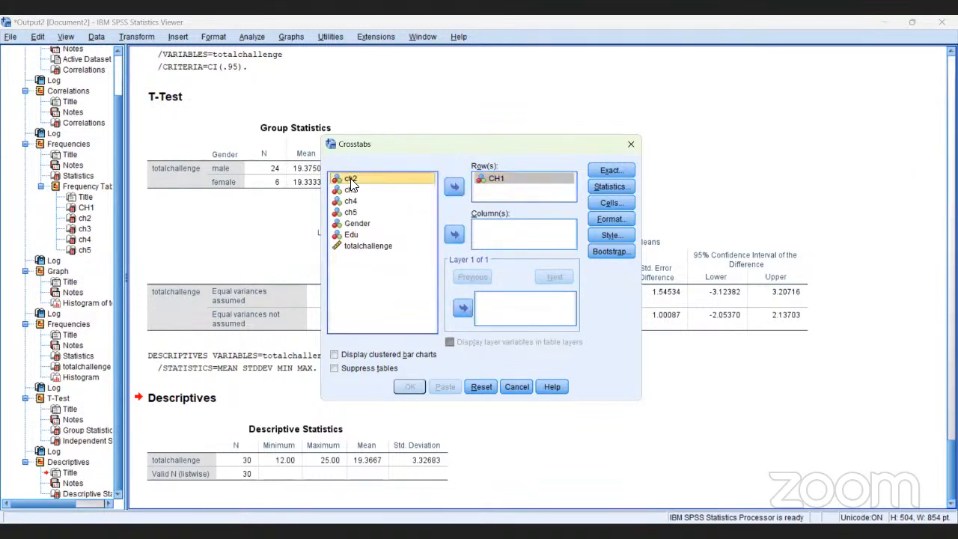
pyautogui.click(456, 235)
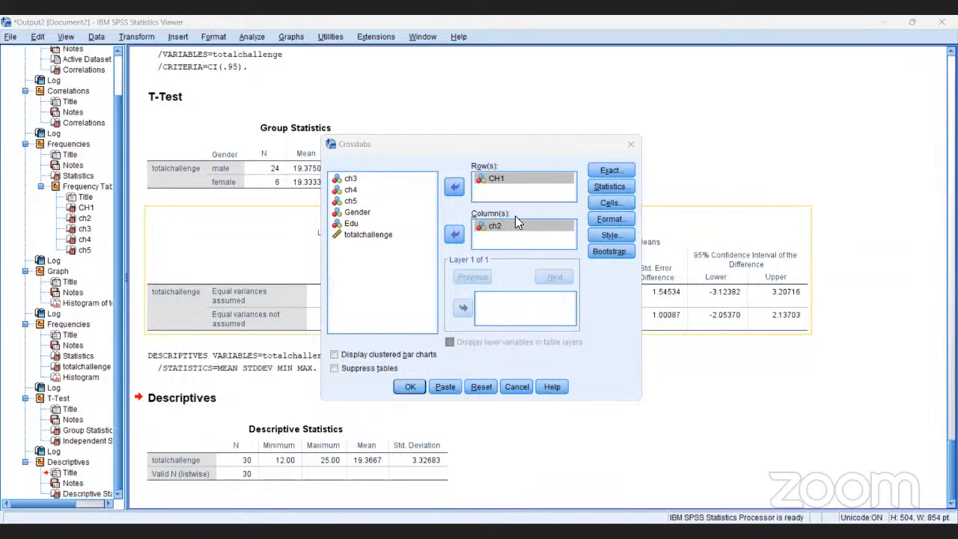
# Request the chi-square, contingency coefficient, and Phi and Cramer's V statistics, run the crosstab, and view its result tables
pyautogui.click(600, 187)
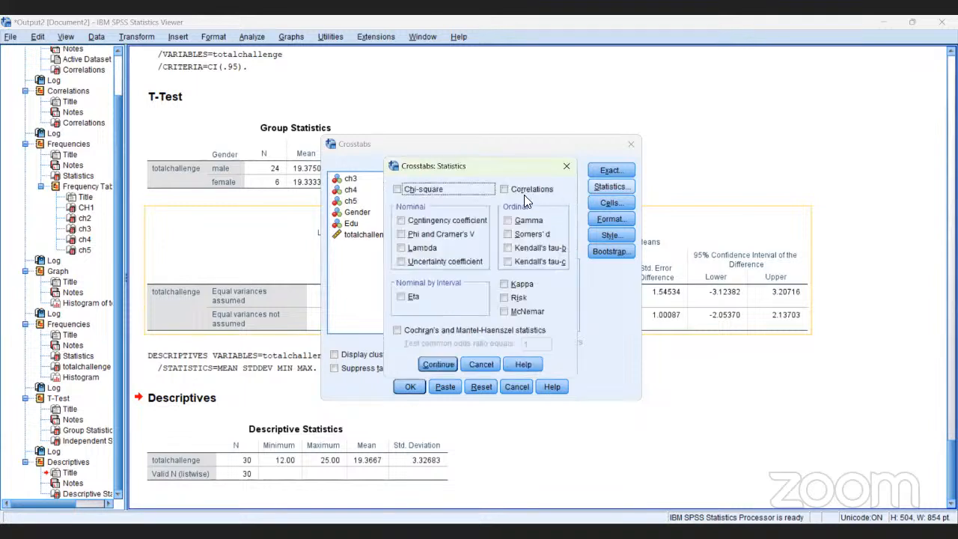
pyautogui.click(439, 192)
pyautogui.click(430, 220)
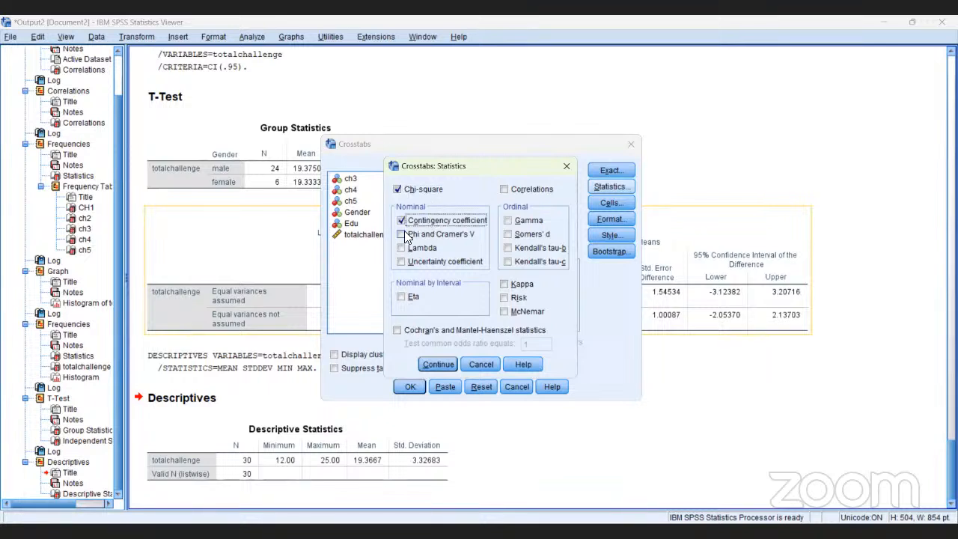
pyautogui.click(402, 234)
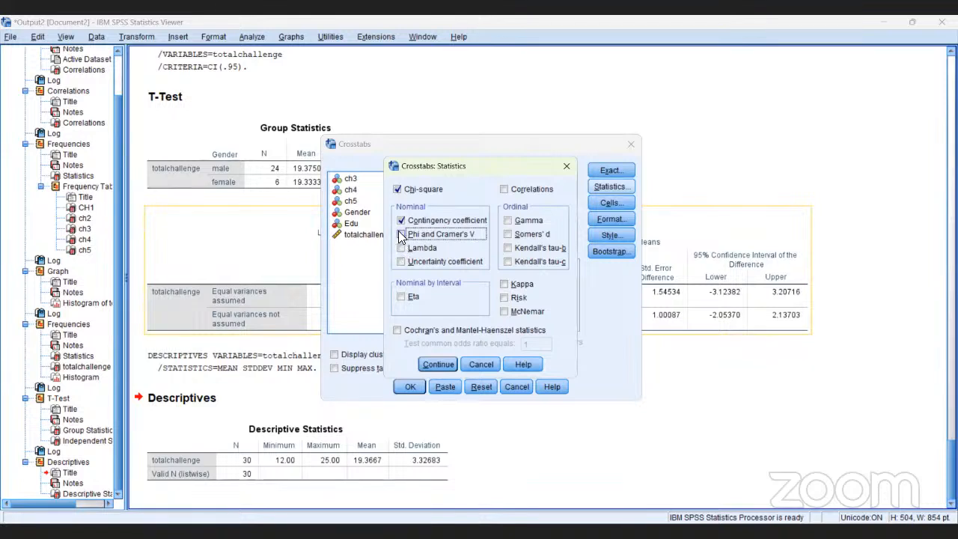
pyautogui.click(401, 235)
pyautogui.click(437, 364)
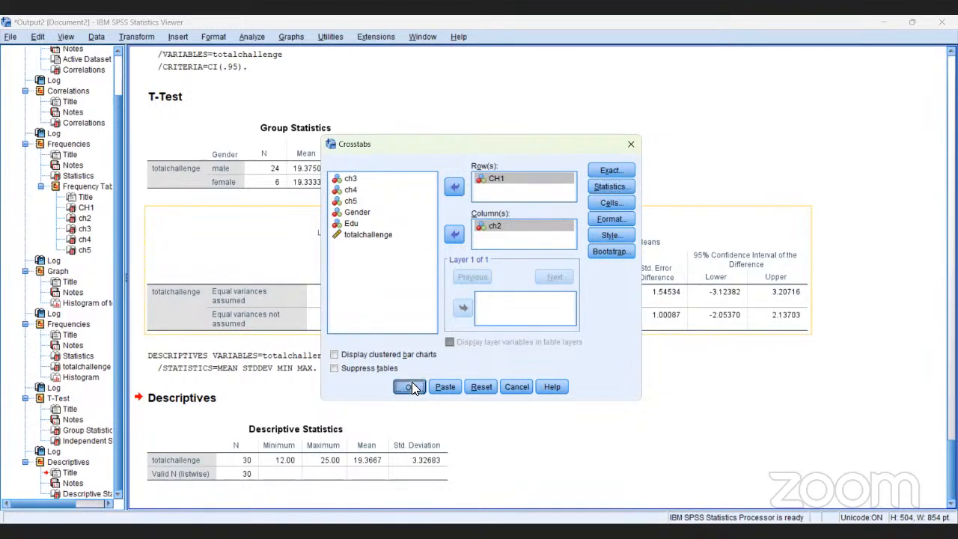
pyautogui.click(412, 386)
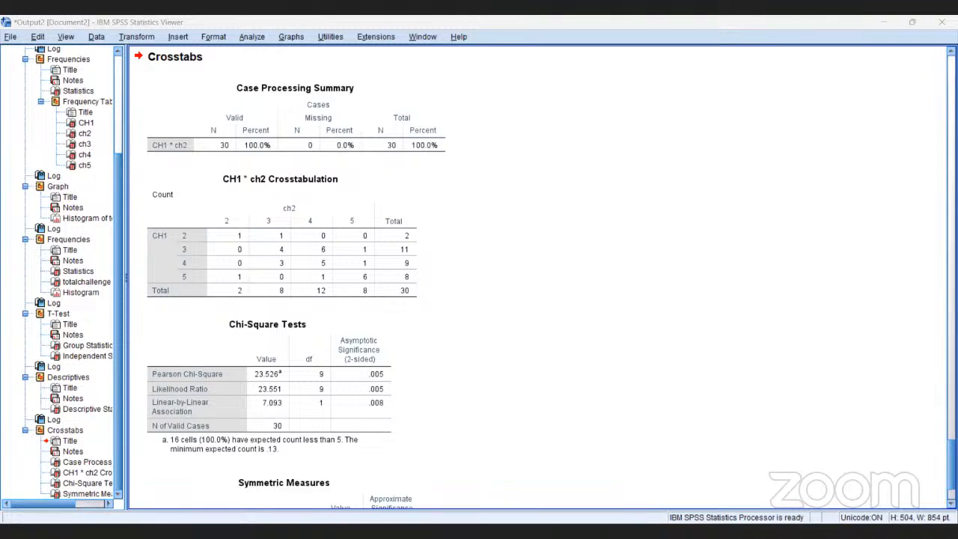
pyautogui.scroll(-3, 479, 277)
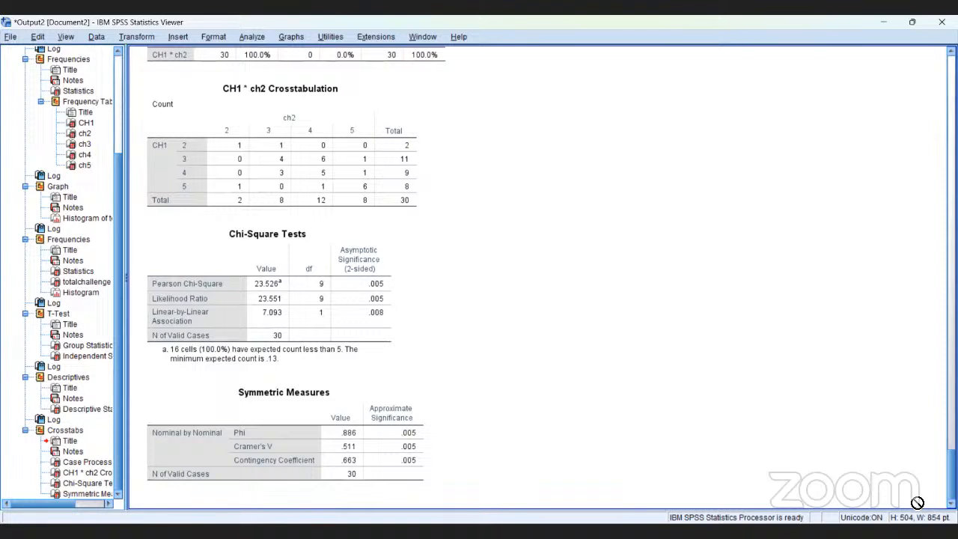
pyautogui.click(317, 452)
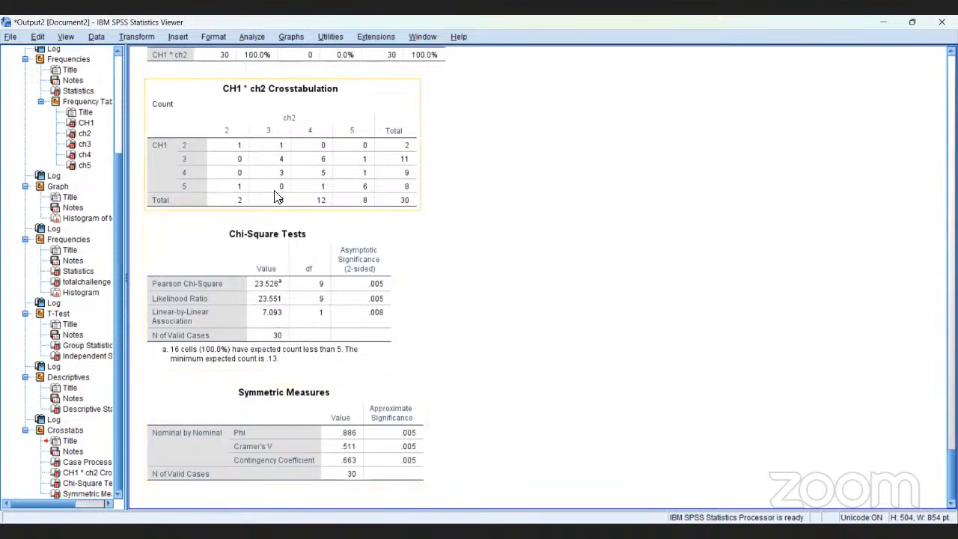
# Rerun Crosstabs with CH1 in the rows, adding ch3, ch4 and ch5 to ch2 as column variables
pyautogui.click(247, 36)
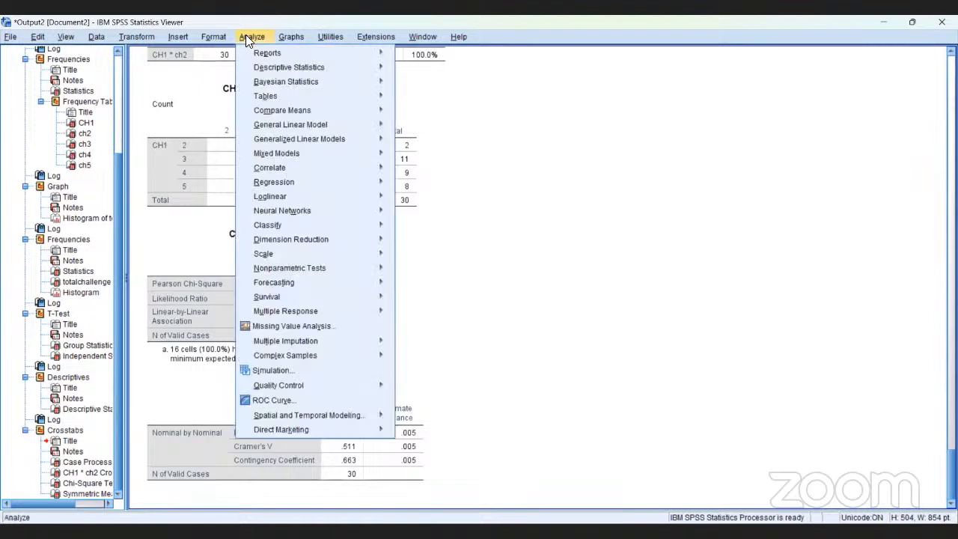
pyautogui.moveTo(261, 67)
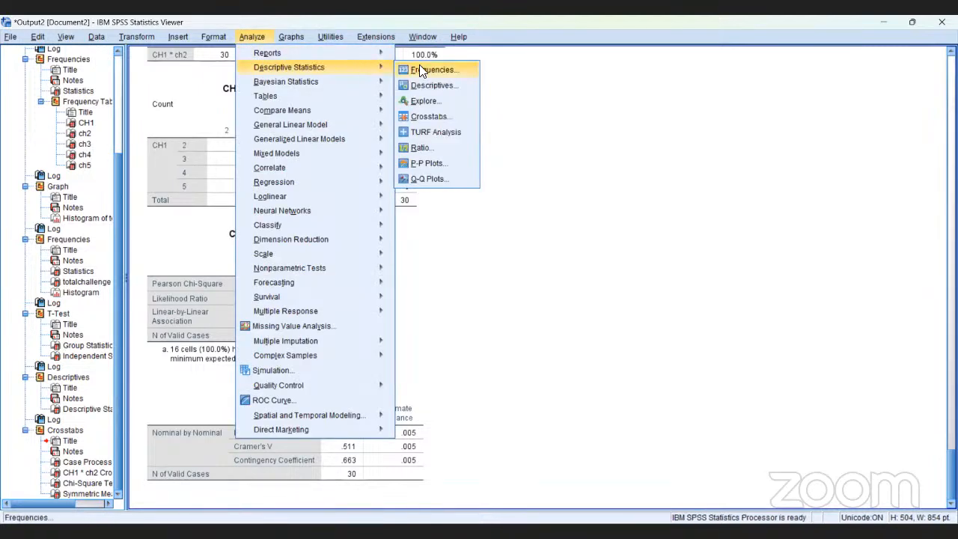
pyautogui.click(432, 118)
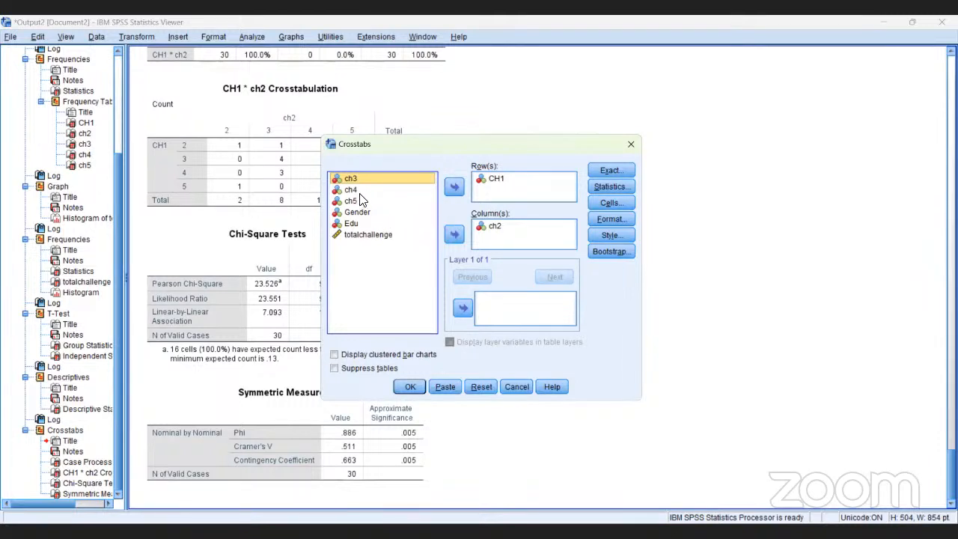
pyautogui.click(455, 235)
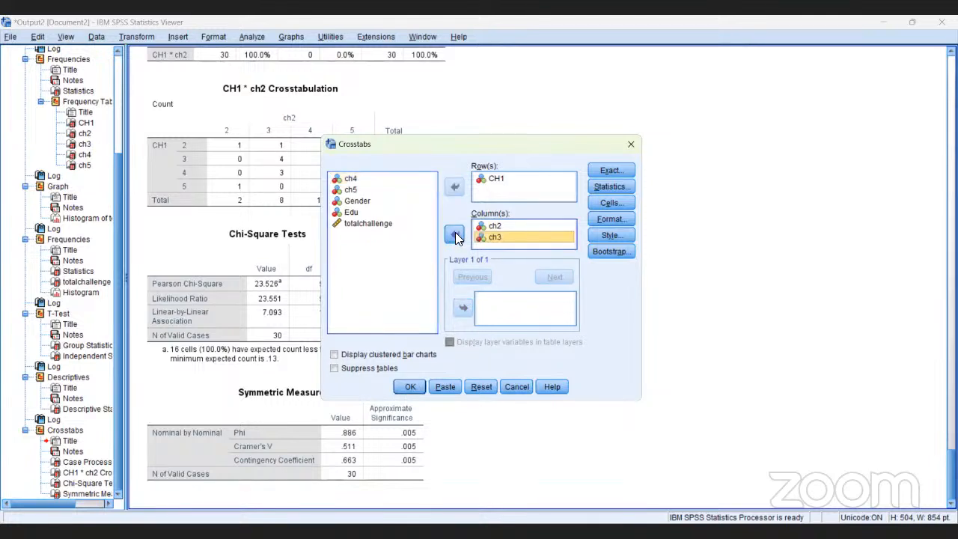
pyautogui.click(358, 180)
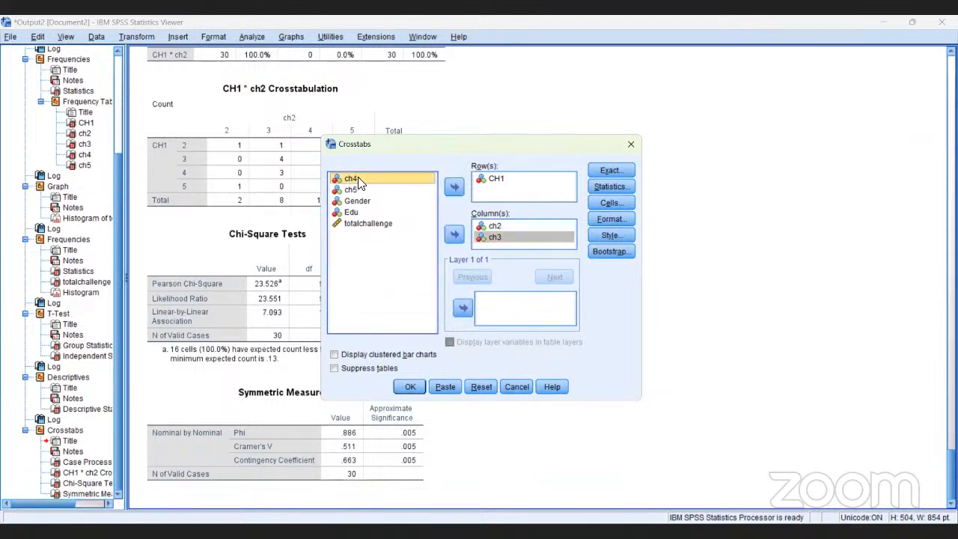
pyautogui.click(454, 236)
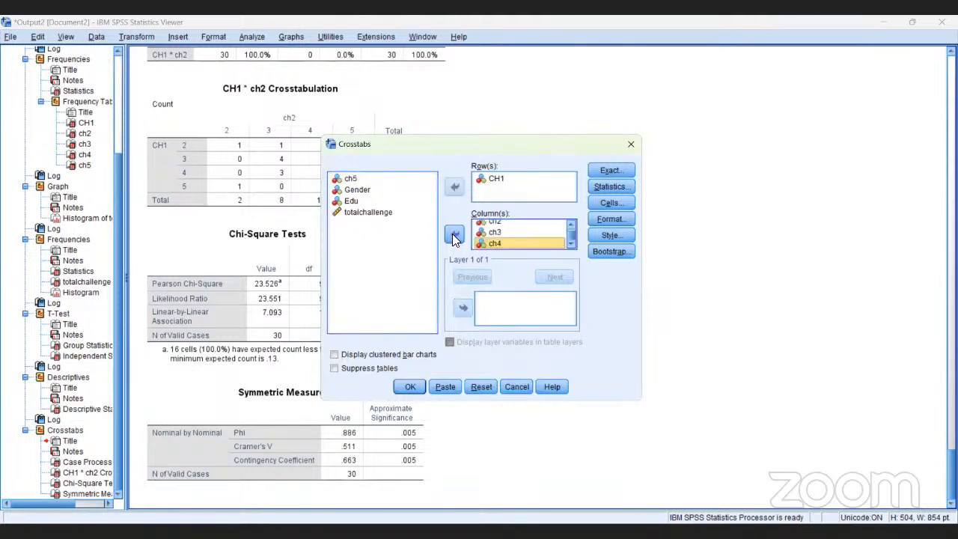
pyautogui.click(353, 179)
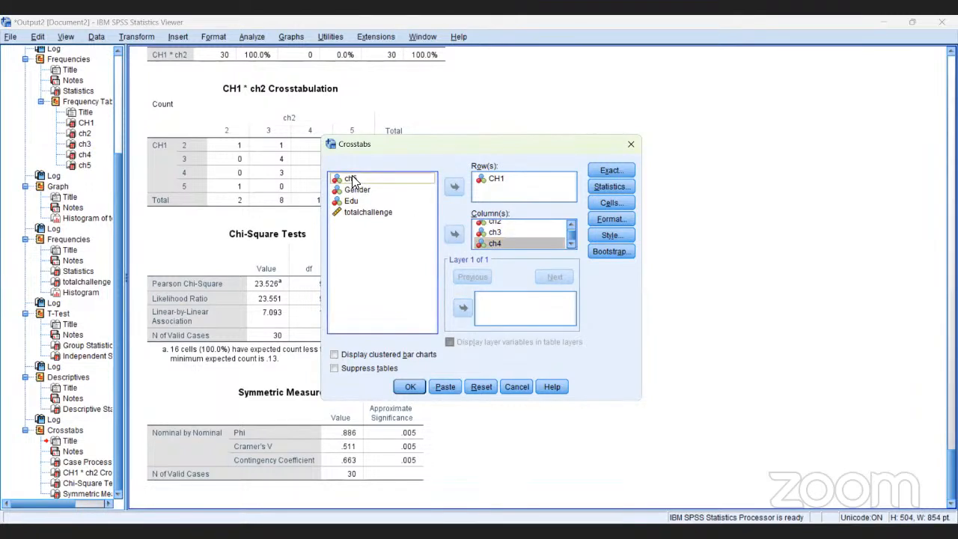
pyautogui.click(454, 236)
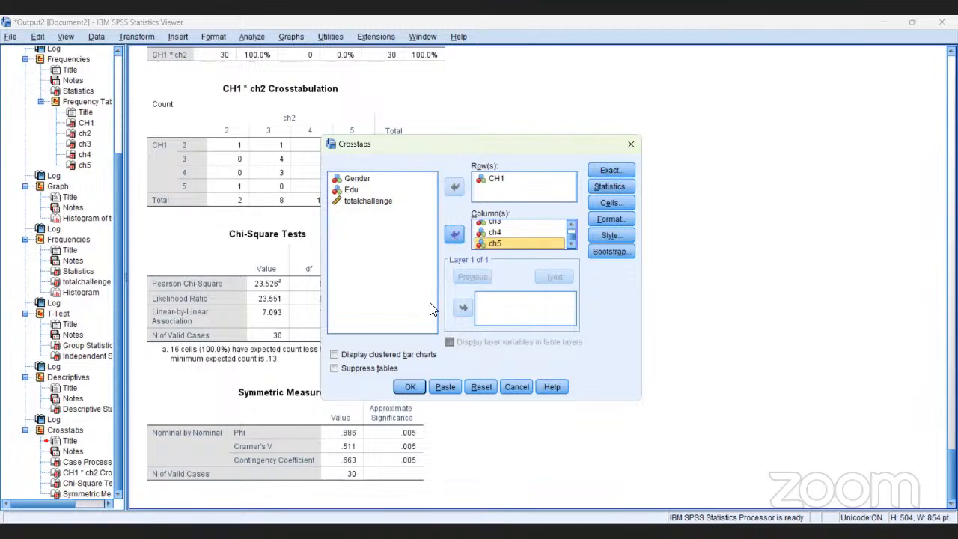
pyautogui.click(410, 387)
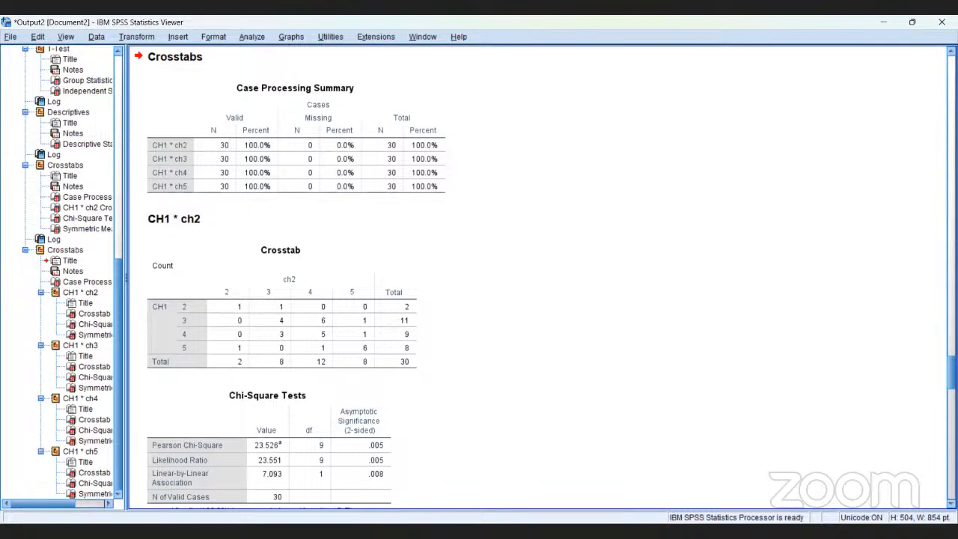
# Examine the crosstab, chi-square and symmetric measures tables for CH1 against ch2 and CH1 against ch3
pyautogui.click(951, 503)
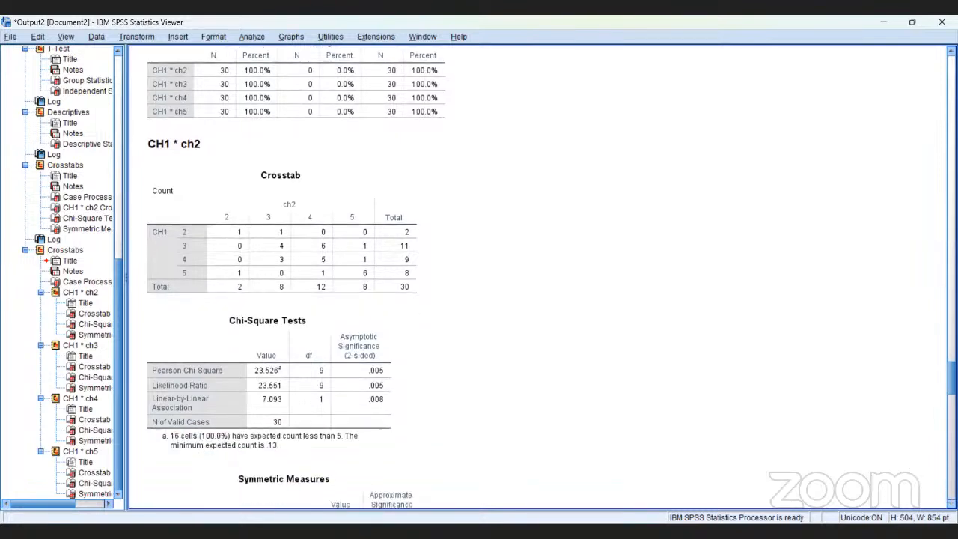
pyautogui.scroll(-4, 539, 277)
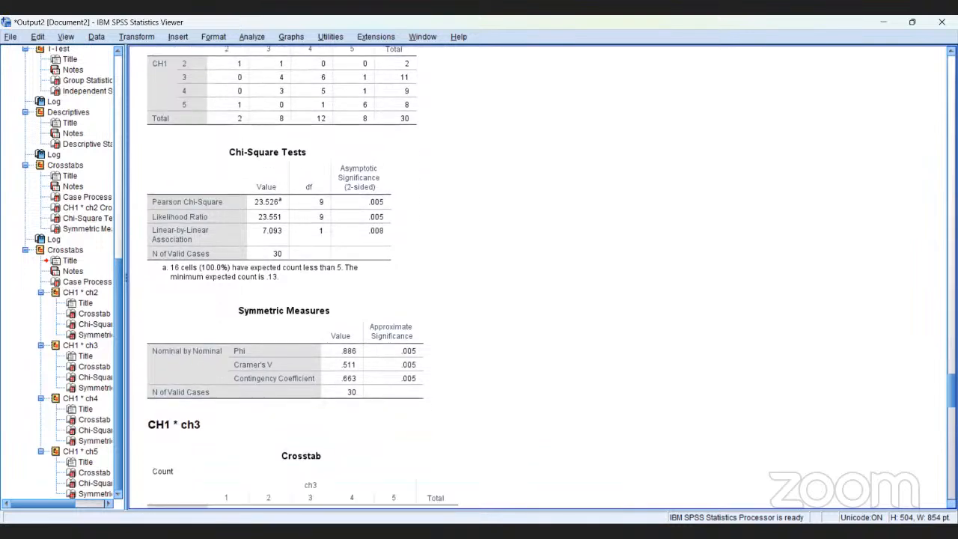
pyautogui.scroll(-4, 545, 279)
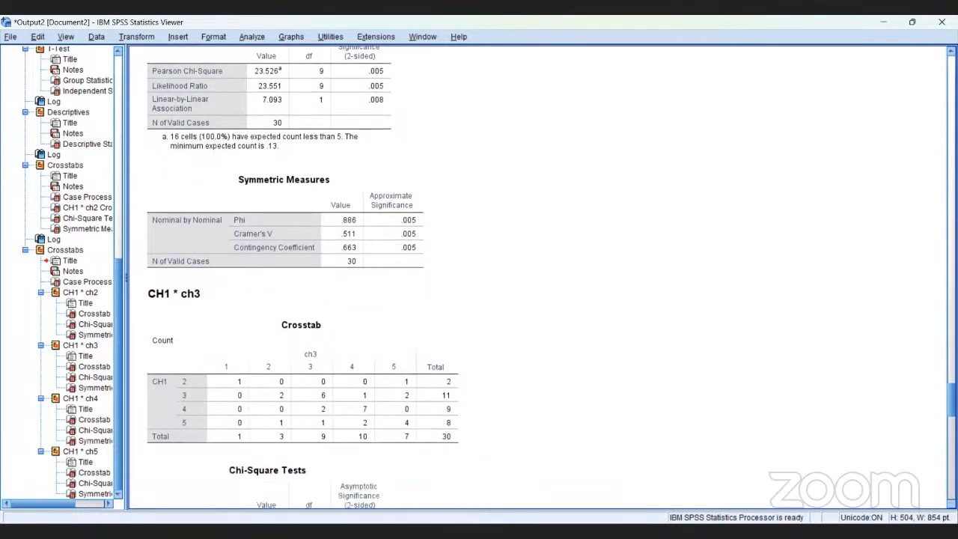
pyautogui.scroll(-2, 539, 277)
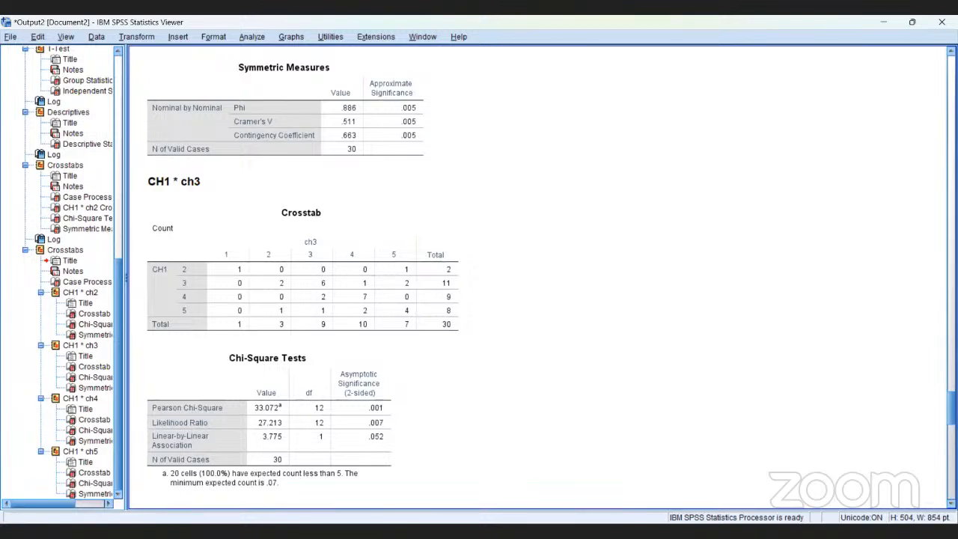
pyautogui.scroll(-4, 539, 277)
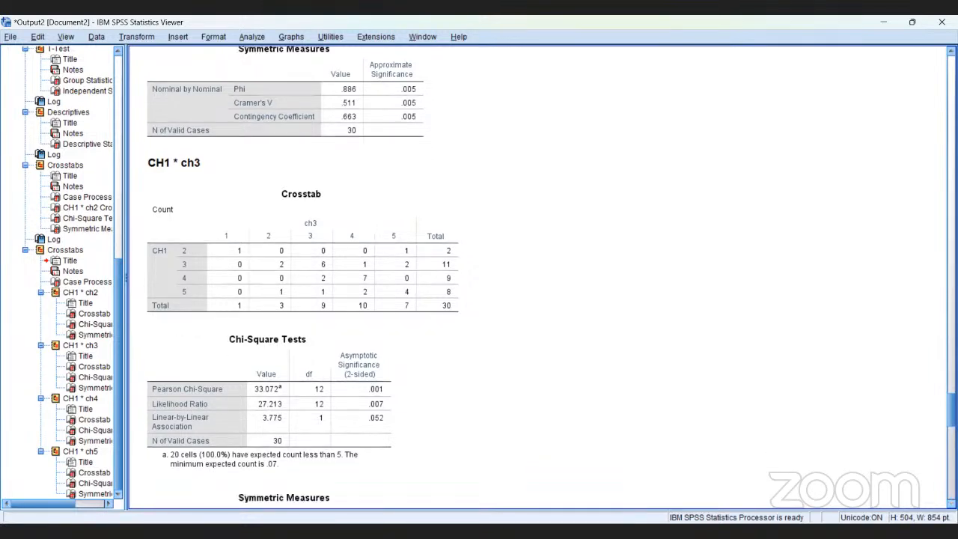
pyautogui.scroll(-4, 539, 277)
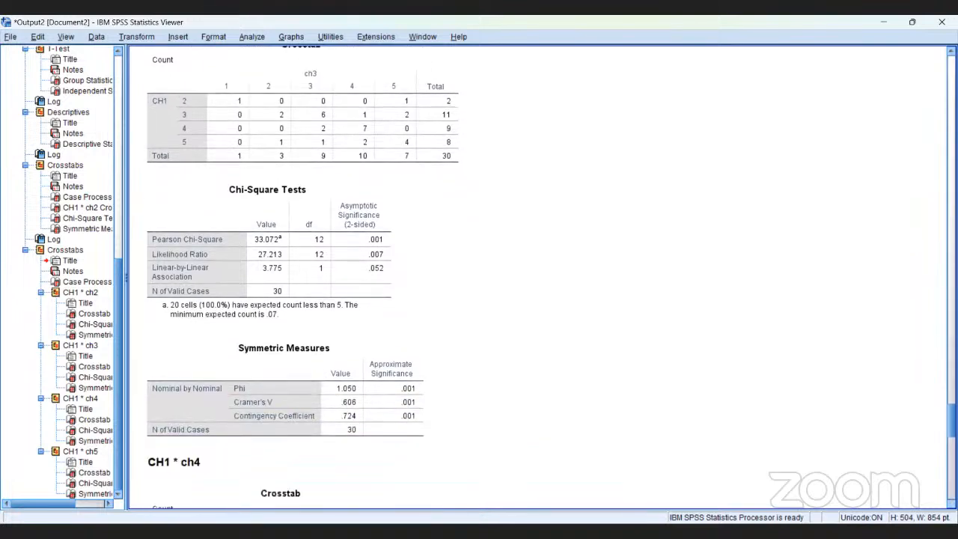
pyautogui.scroll(-5, 539, 277)
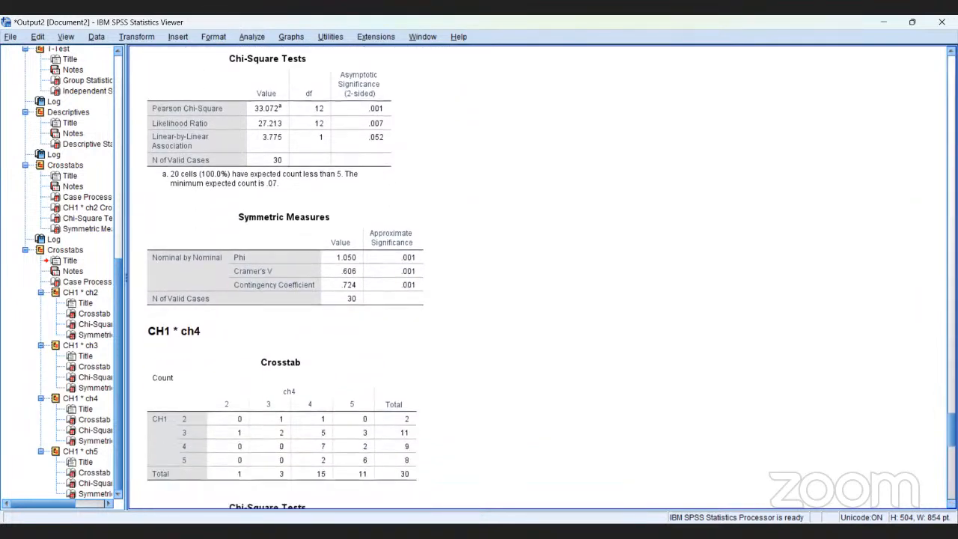
# Examine the crosstab, chi-square and symmetric measures tables for CH1 against ch4 and CH1 against ch5
pyautogui.scroll(-5, 539, 277)
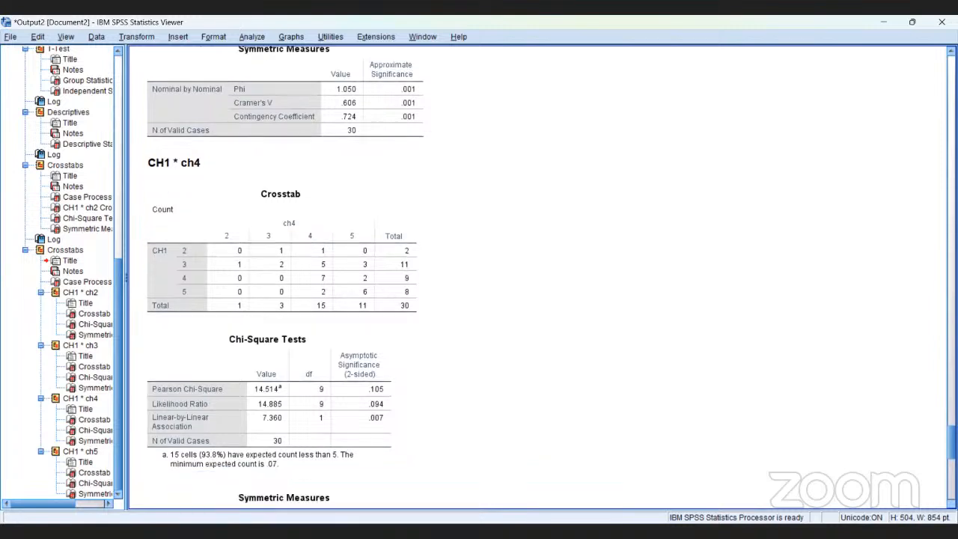
pyautogui.scroll(-3, 539, 277)
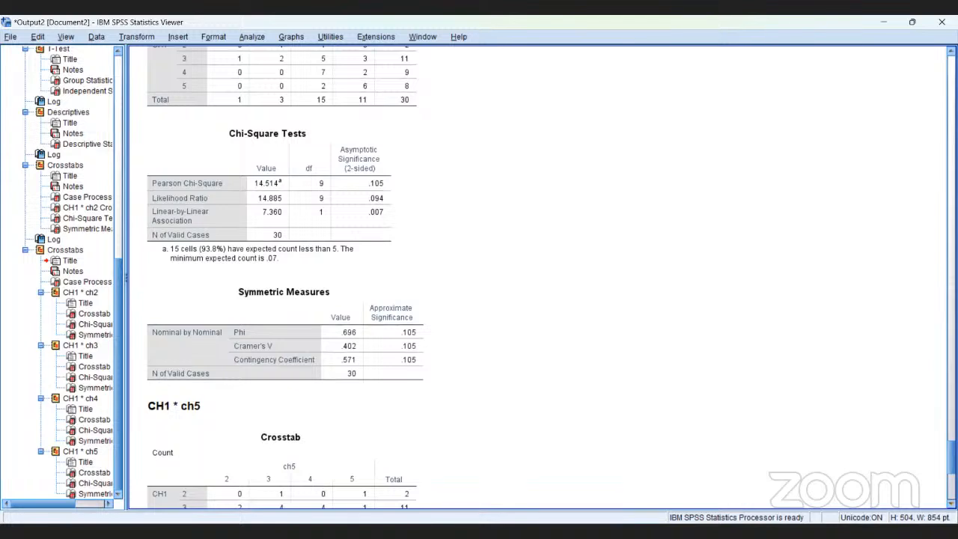
pyautogui.scroll(-5, 539, 277)
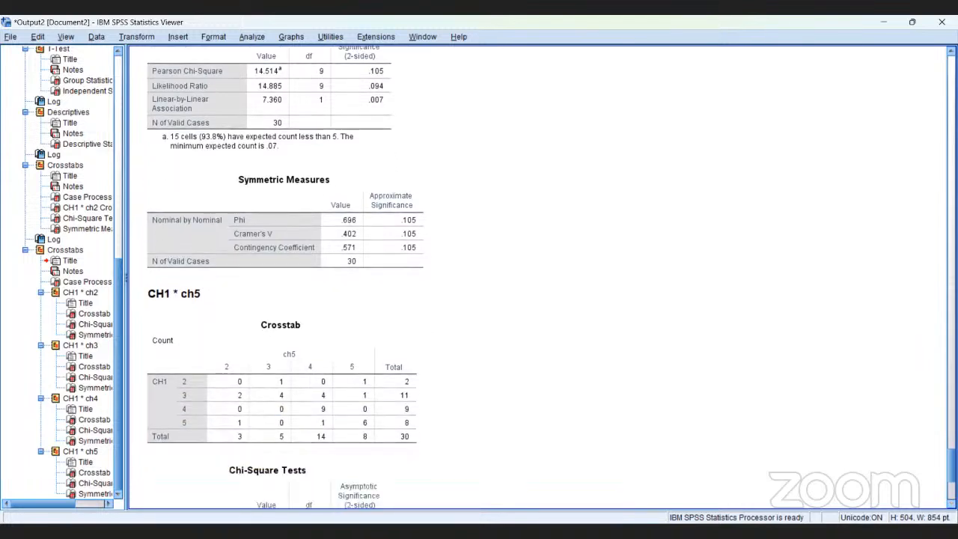
pyautogui.scroll(-1, 539, 277)
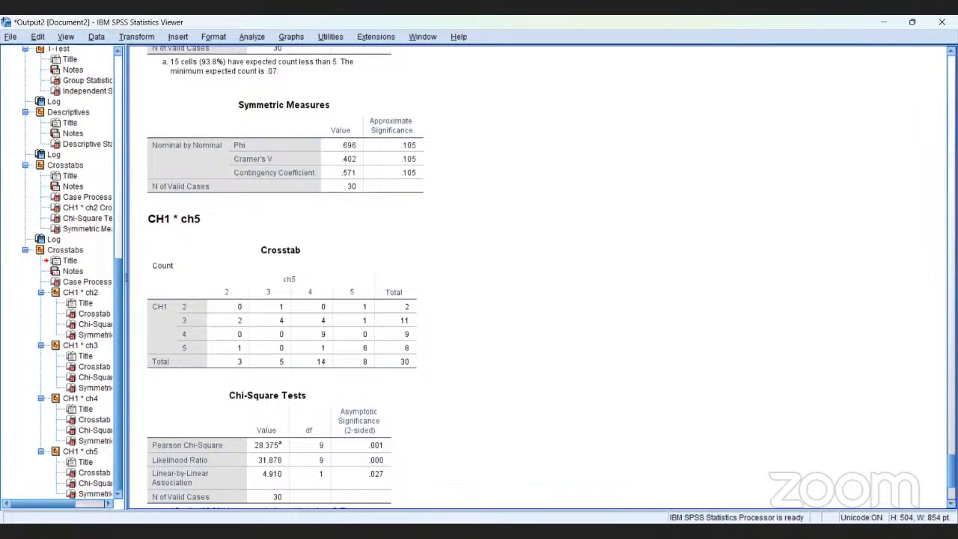
pyautogui.scroll(-4, 539, 277)
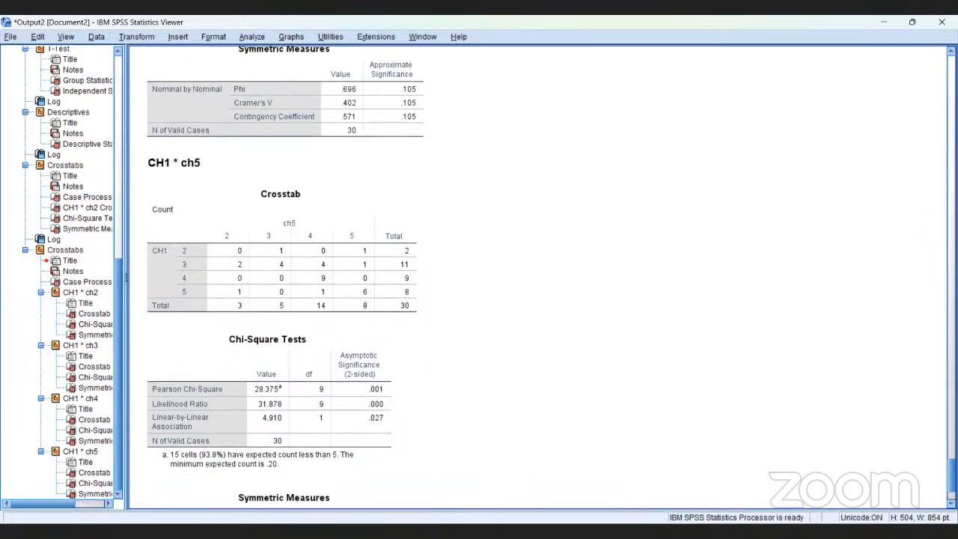
pyautogui.scroll(-5, 539, 277)
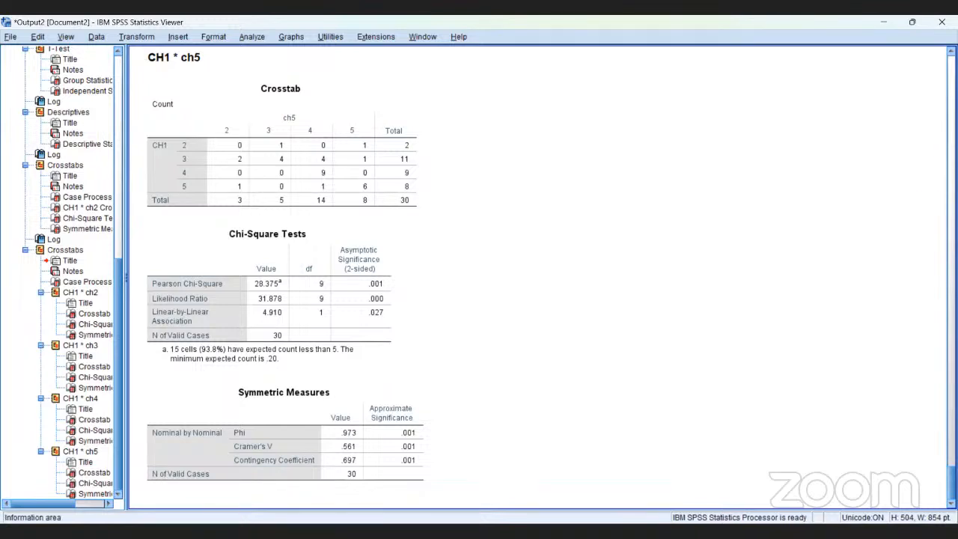
pyautogui.click(380, 455)
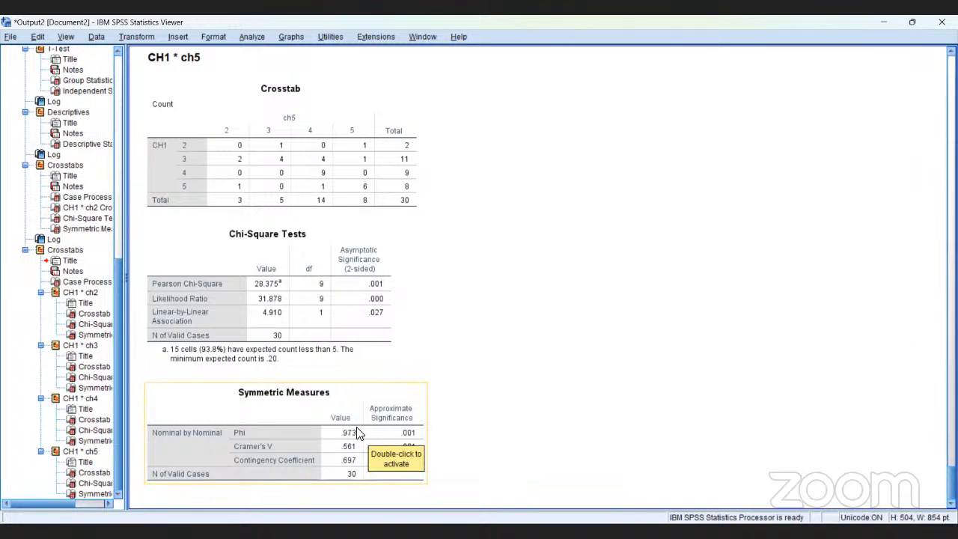
pyautogui.click(310, 374)
pyautogui.click(305, 364)
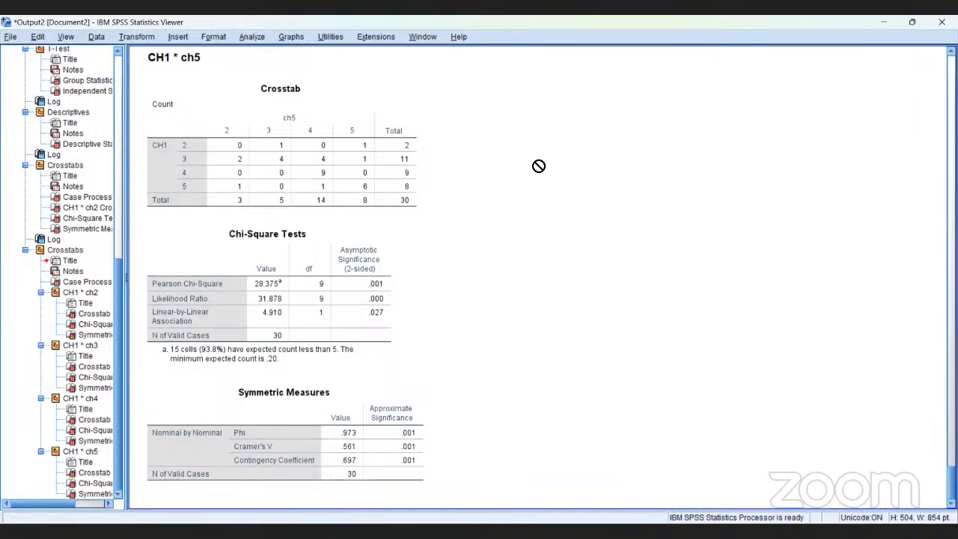
pyautogui.click(394, 126)
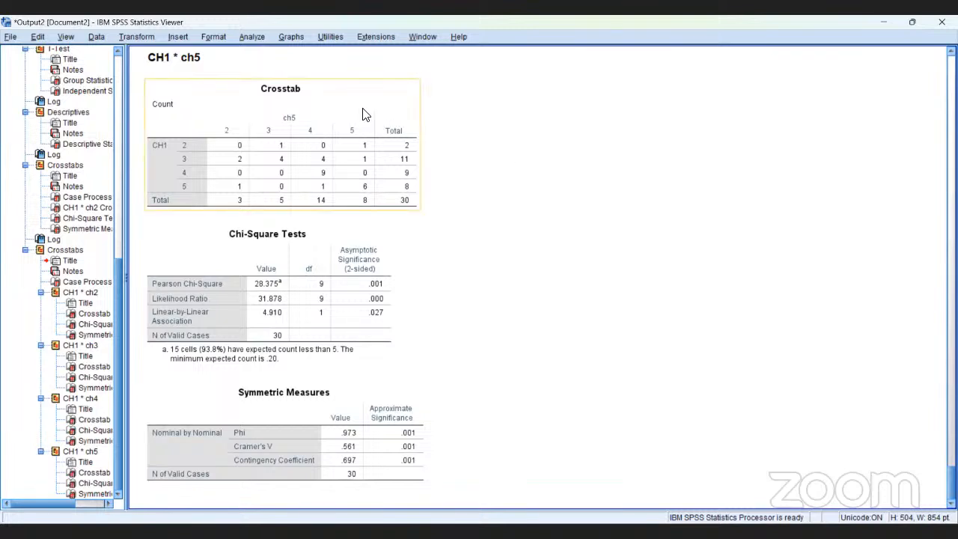
# Run a two-tailed Pearson bivariate correlation on CH1, ch2, ch3, ch4, ch5 and totalchallenge with significant correlations flagged
pyautogui.click(252, 37)
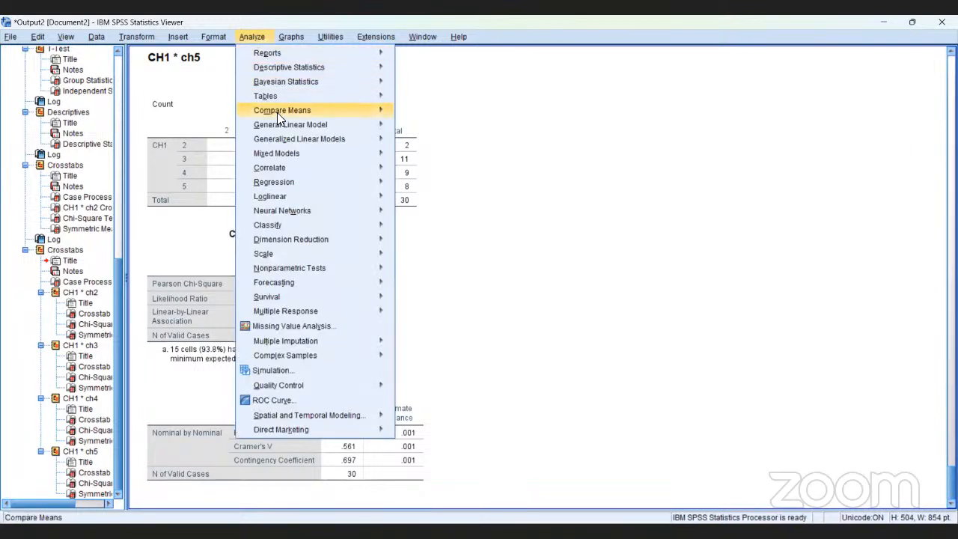
pyautogui.moveTo(298, 169)
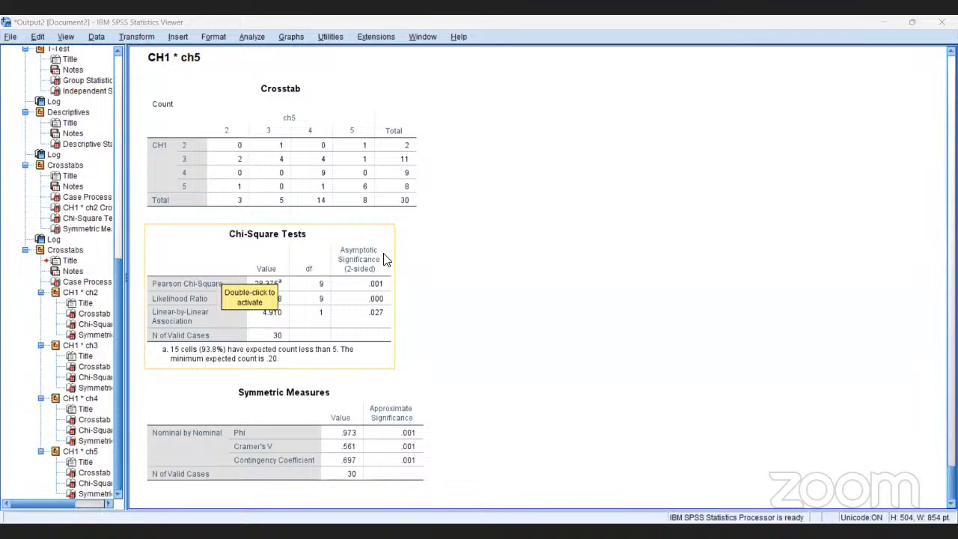
pyautogui.click(389, 187)
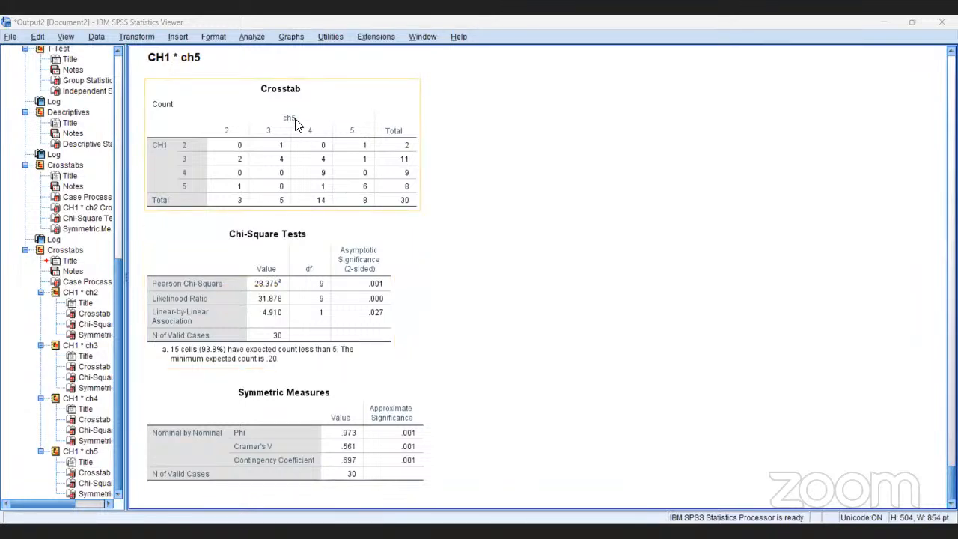
pyautogui.click(258, 34)
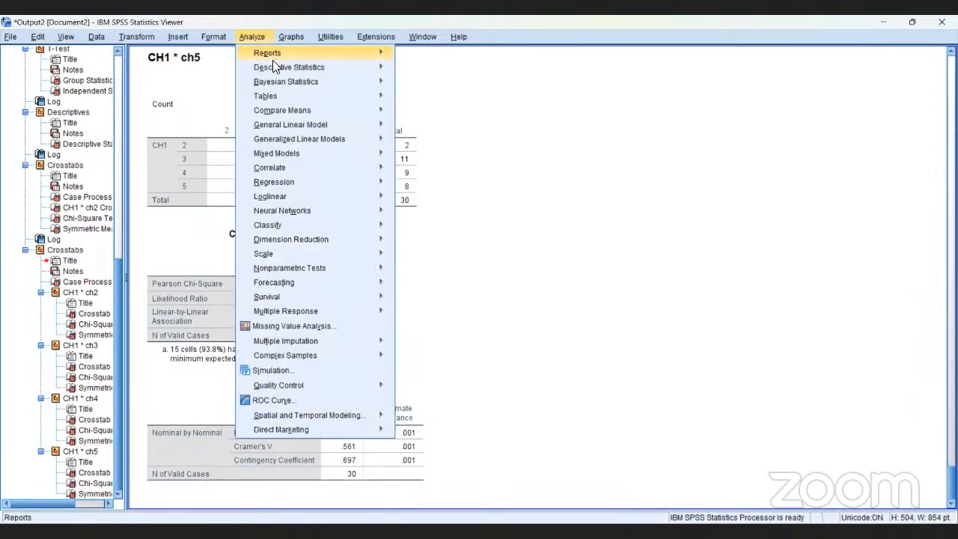
pyautogui.moveTo(298, 125)
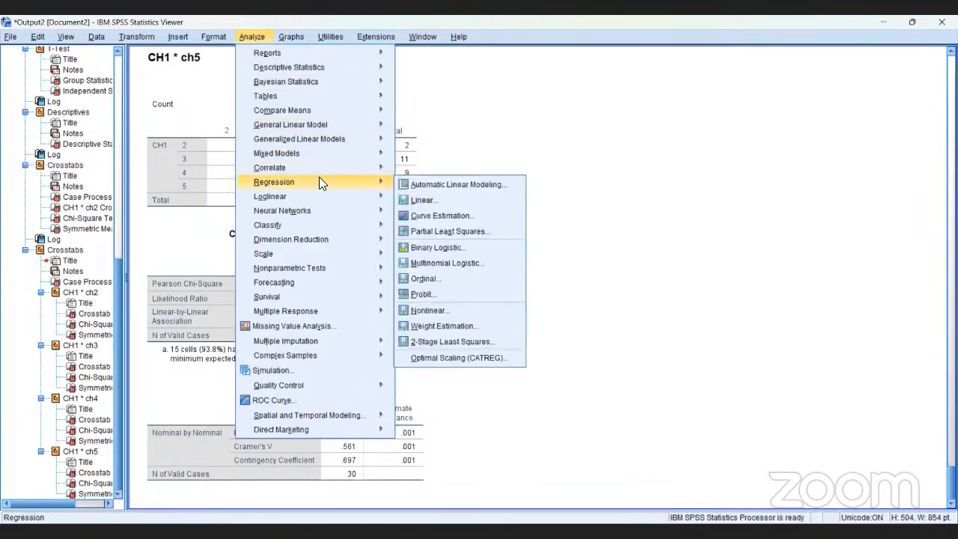
pyautogui.moveTo(320, 170)
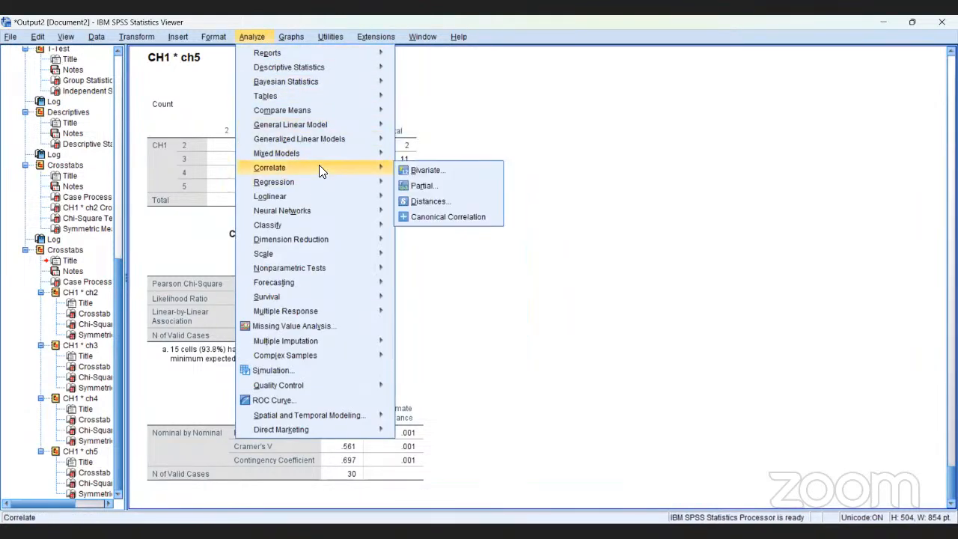
pyautogui.click(413, 171)
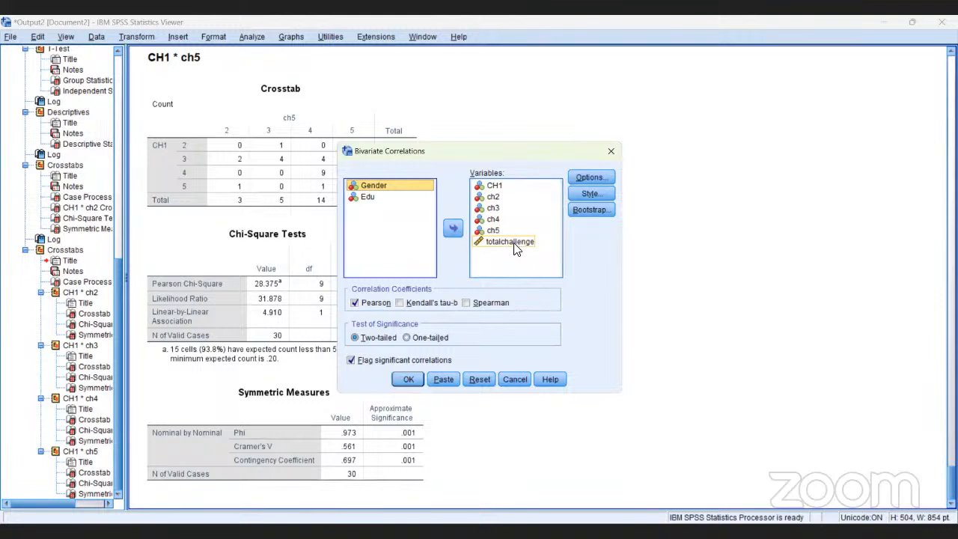
pyautogui.click(409, 379)
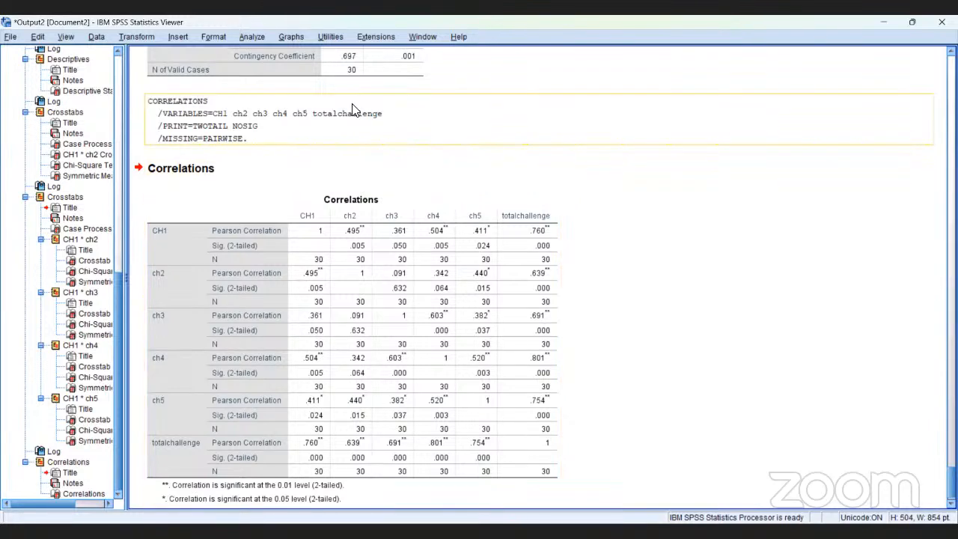
# Define a simple scatterplot with totalchallenge on the Y axis and CH1 on the X axis
pyautogui.click(292, 38)
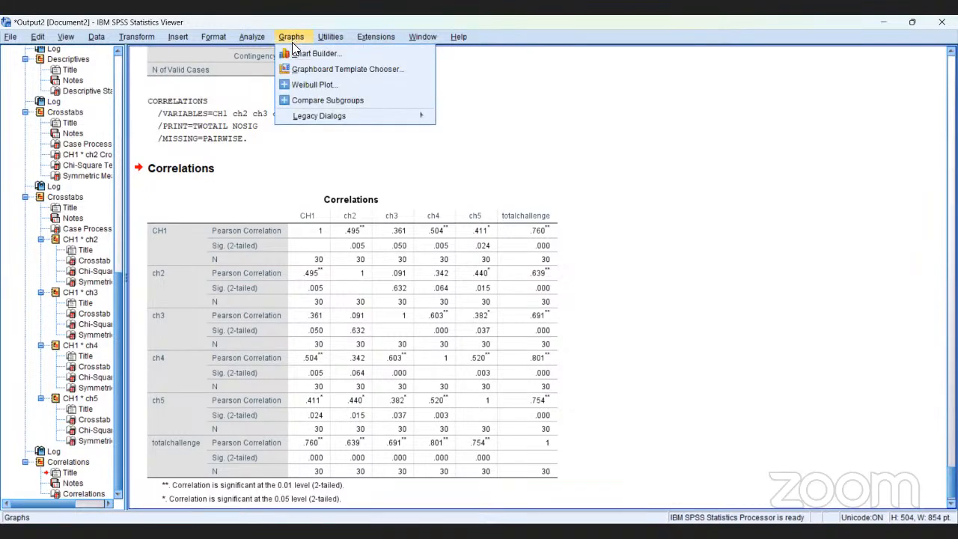
pyautogui.moveTo(315, 109)
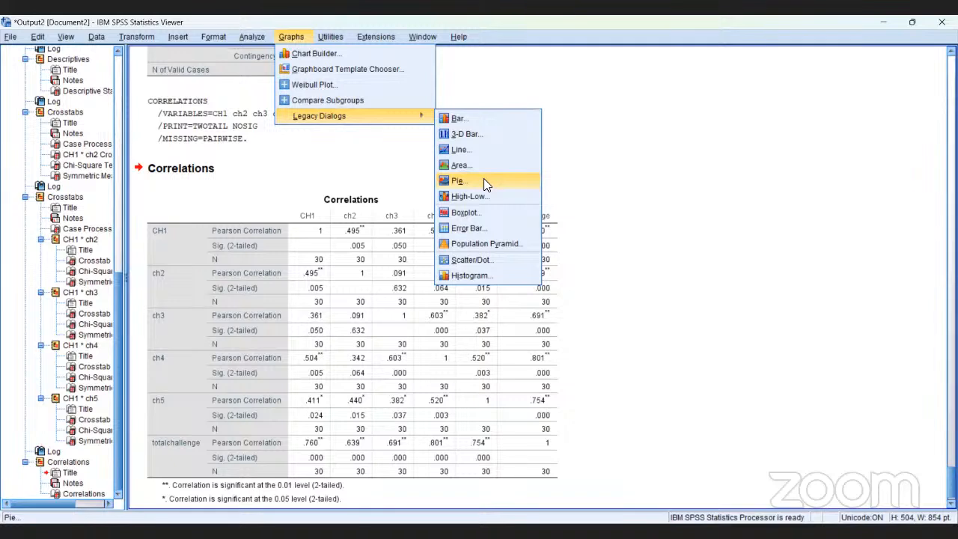
pyautogui.click(485, 260)
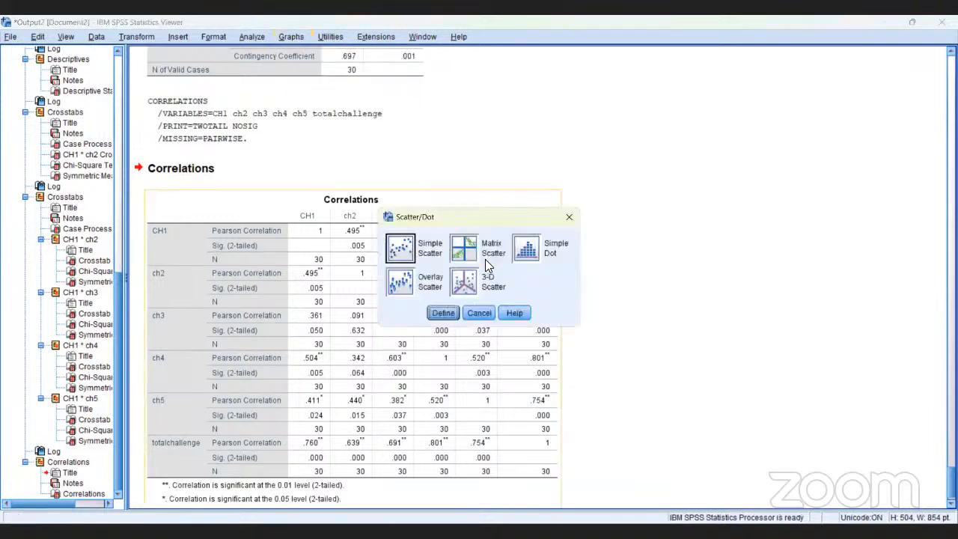
pyautogui.click(398, 255)
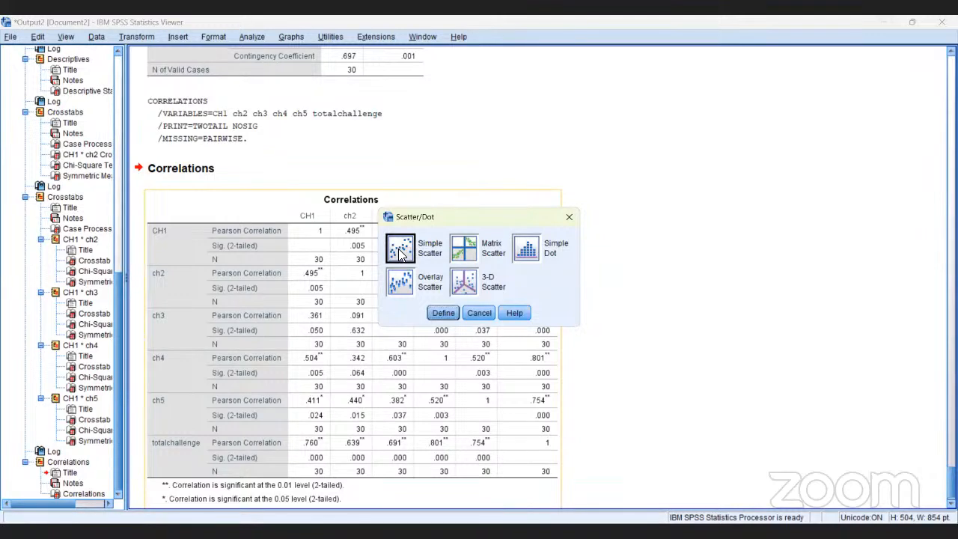
pyautogui.click(446, 309)
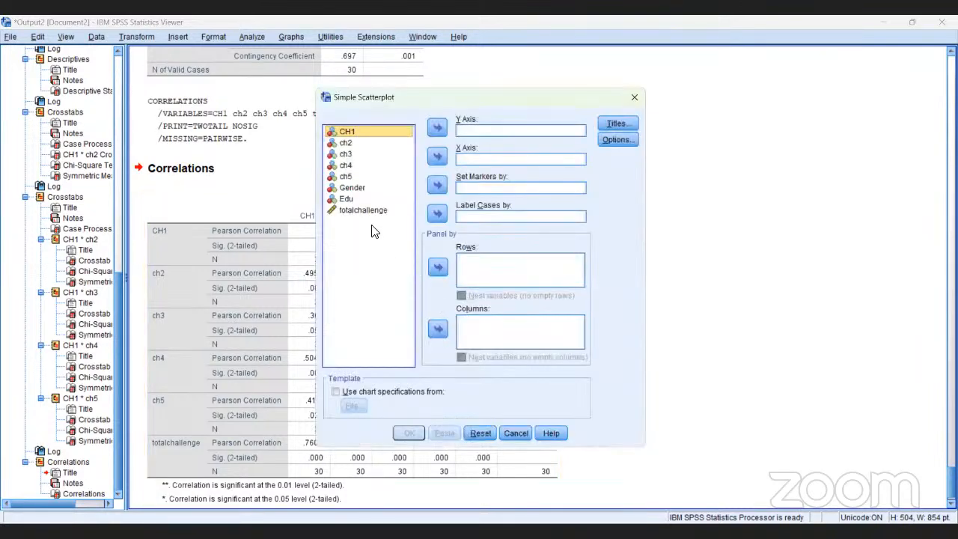
pyautogui.click(372, 212)
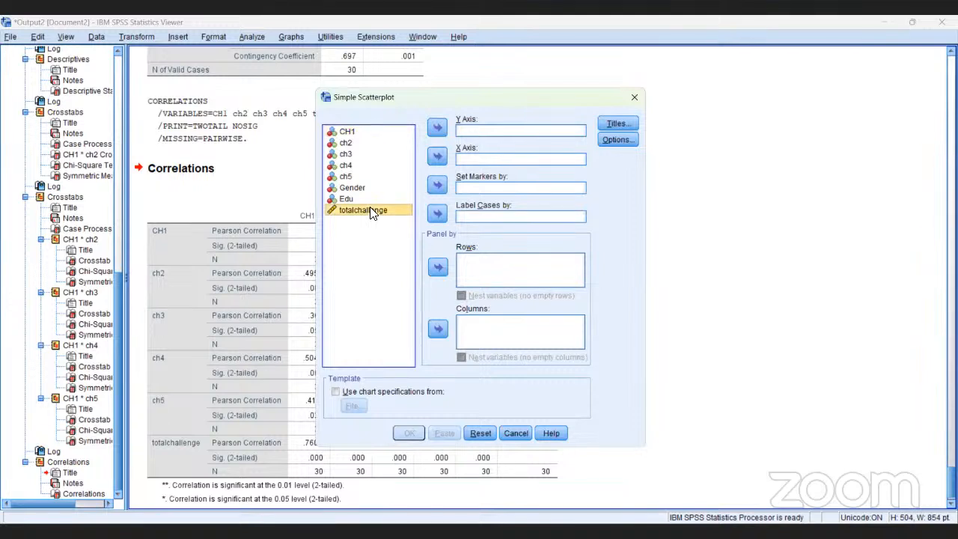
pyautogui.click(436, 129)
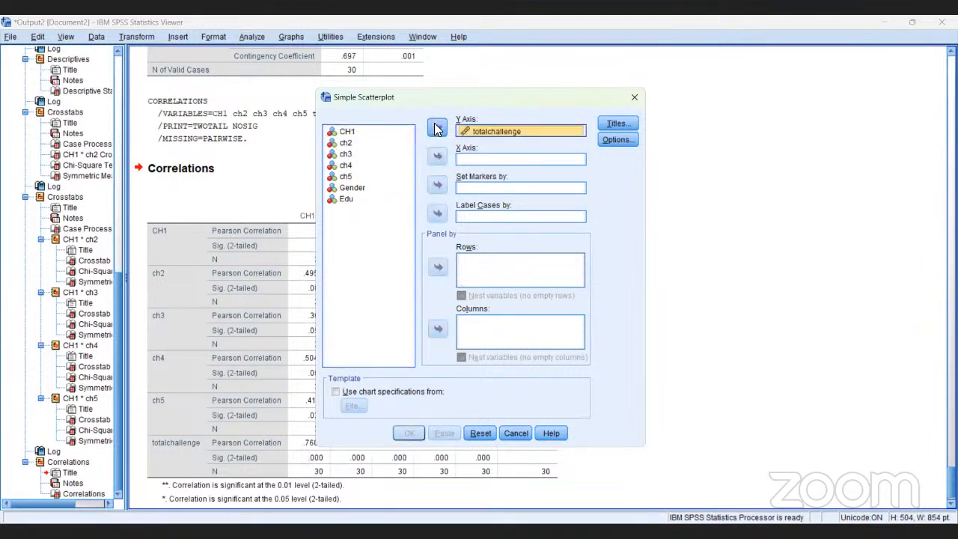
pyautogui.click(346, 131)
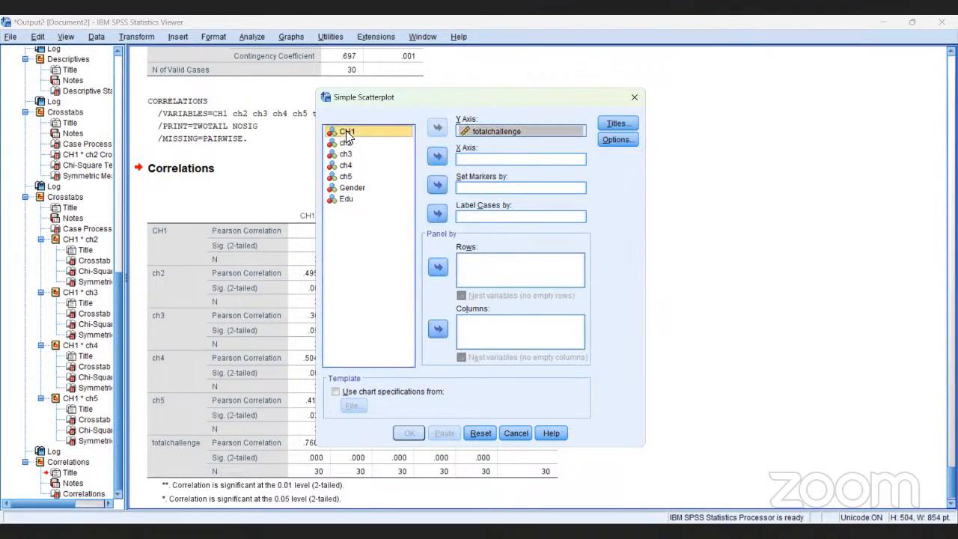
pyautogui.click(438, 158)
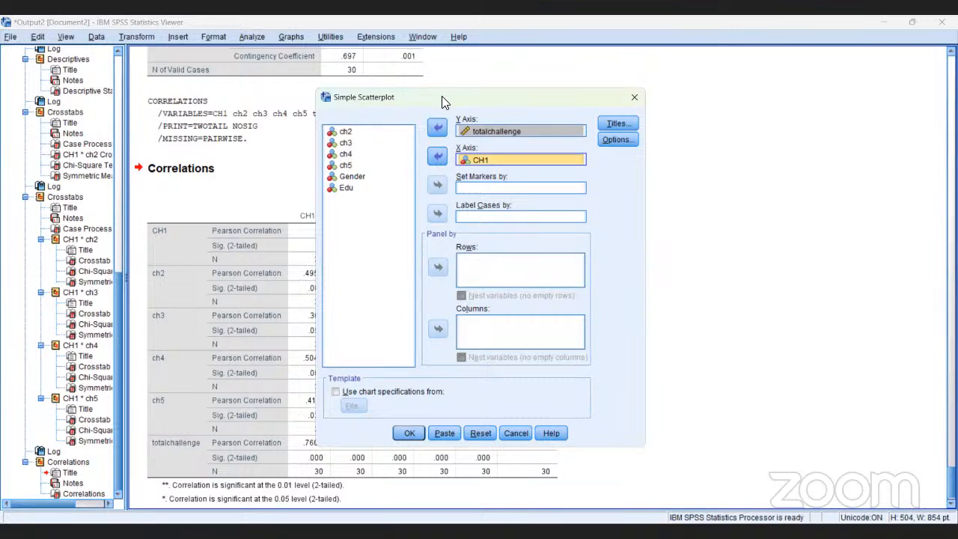
# Replace CH1 with ch4 as the X axis variable of the simple scatterplot
pyautogui.moveTo(442, 96); pyautogui.dragTo(453, 51)
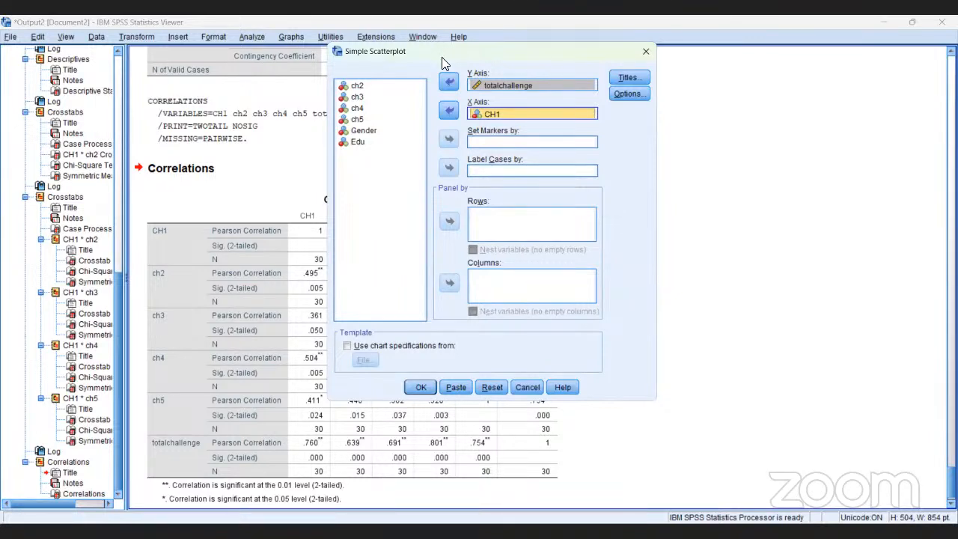
pyautogui.click(448, 111)
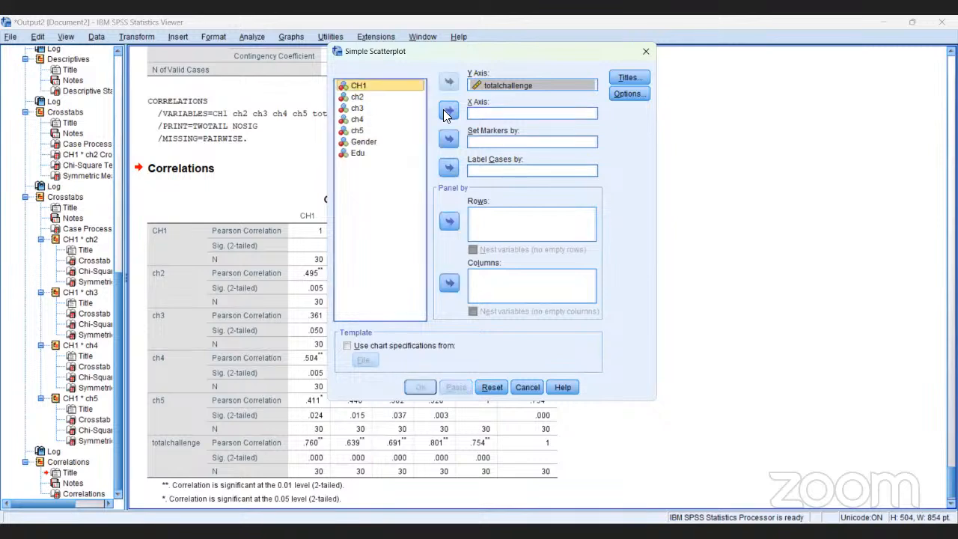
pyautogui.click(358, 120)
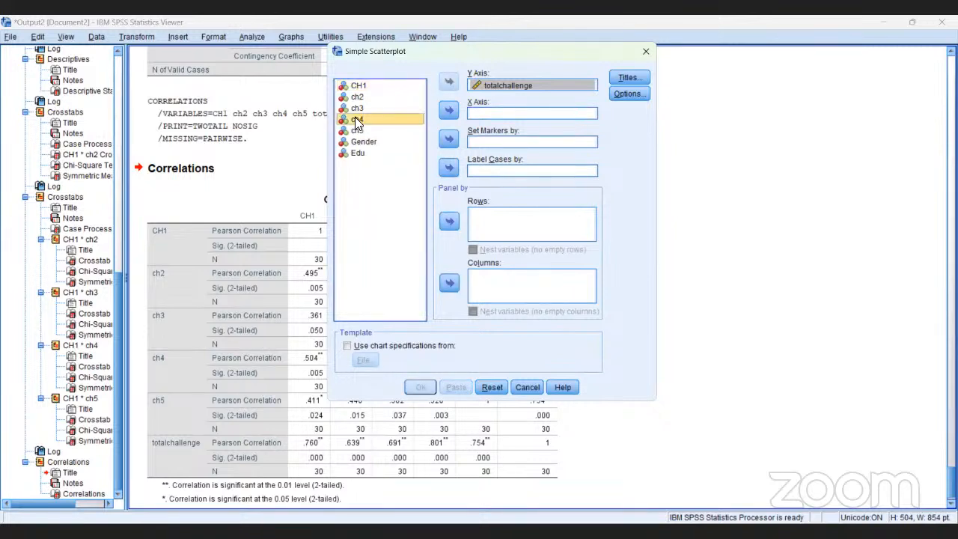
pyautogui.click(449, 112)
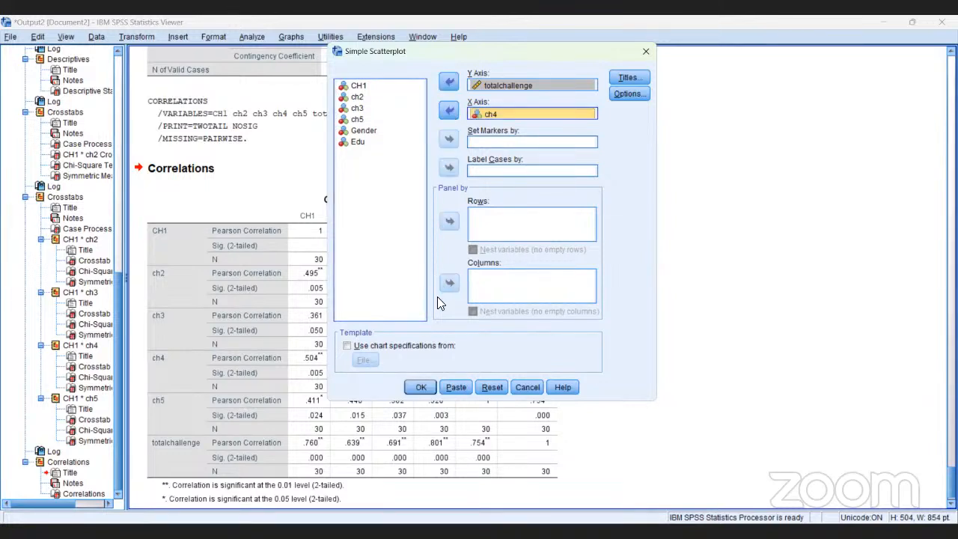
# Generate the simple scatterplot of totalchallenge against ch4 and view the resulting chart
pyautogui.click(420, 389)
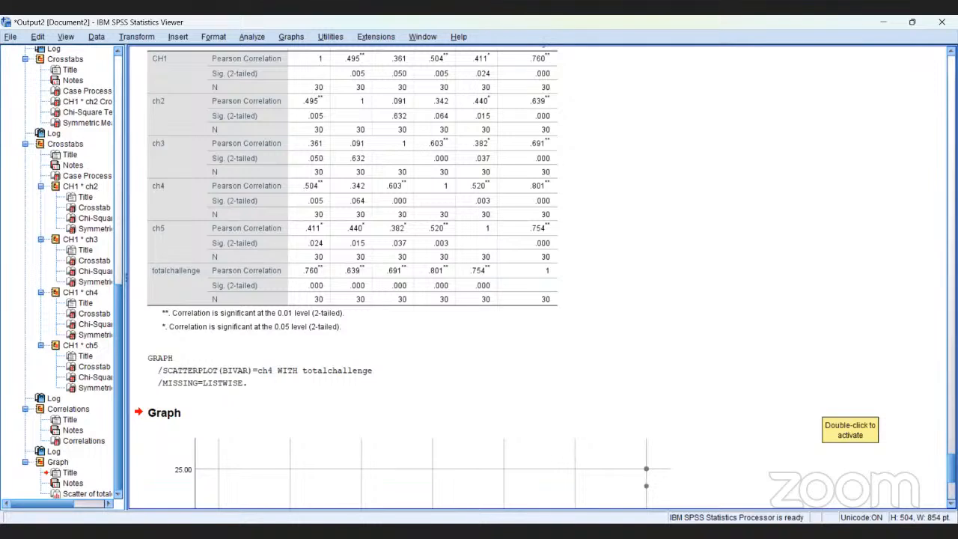
pyautogui.scroll(-5, 538, 277)
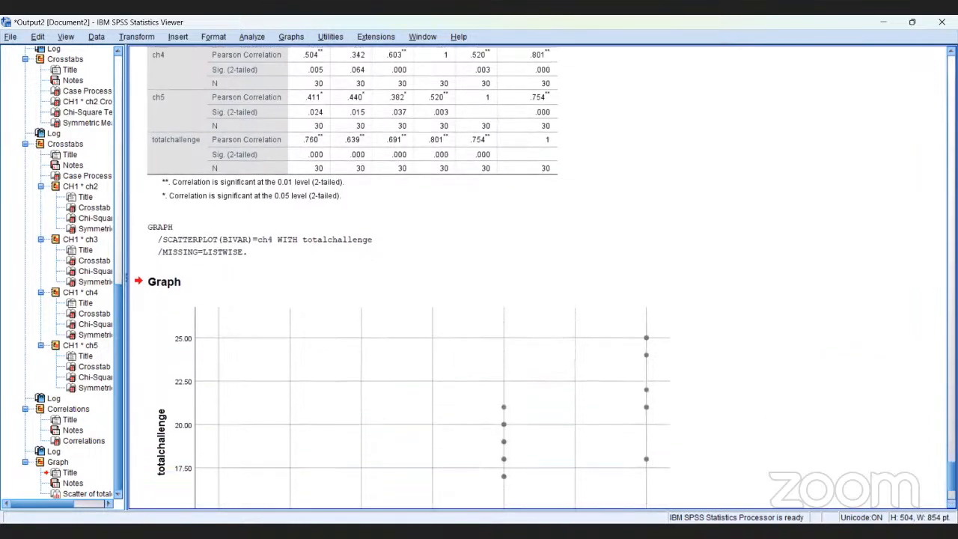
pyautogui.scroll(-3, 538, 277)
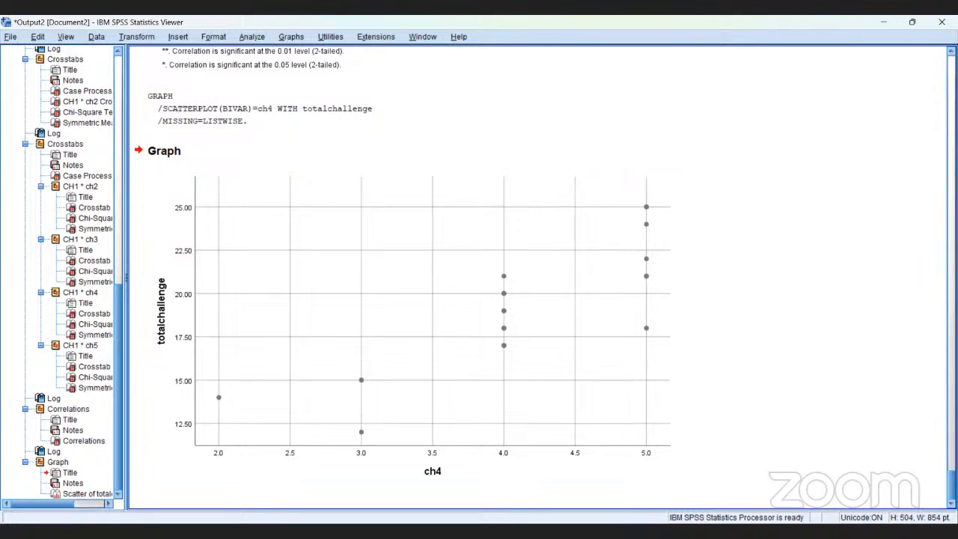
pyautogui.scroll(3, 539, 277)
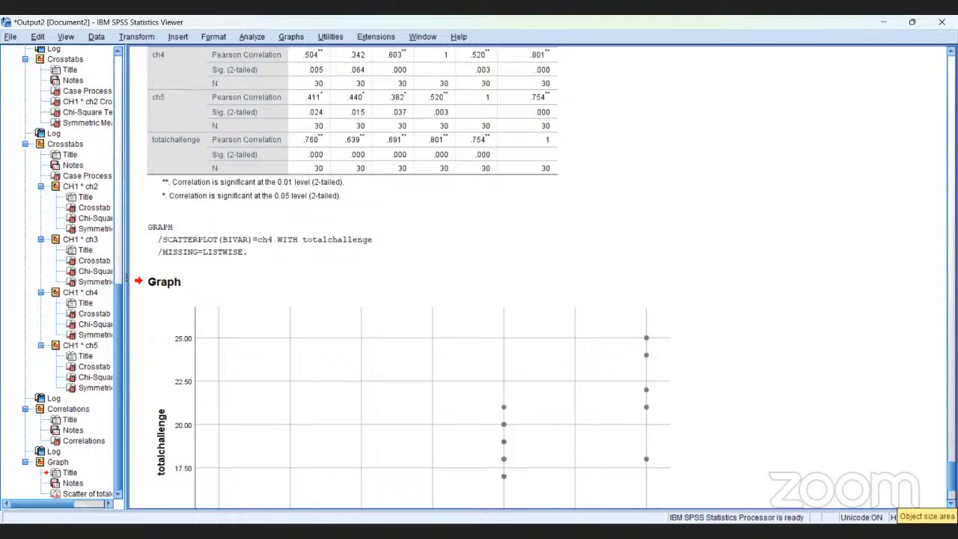
pyautogui.scroll(-3, 524, 277)
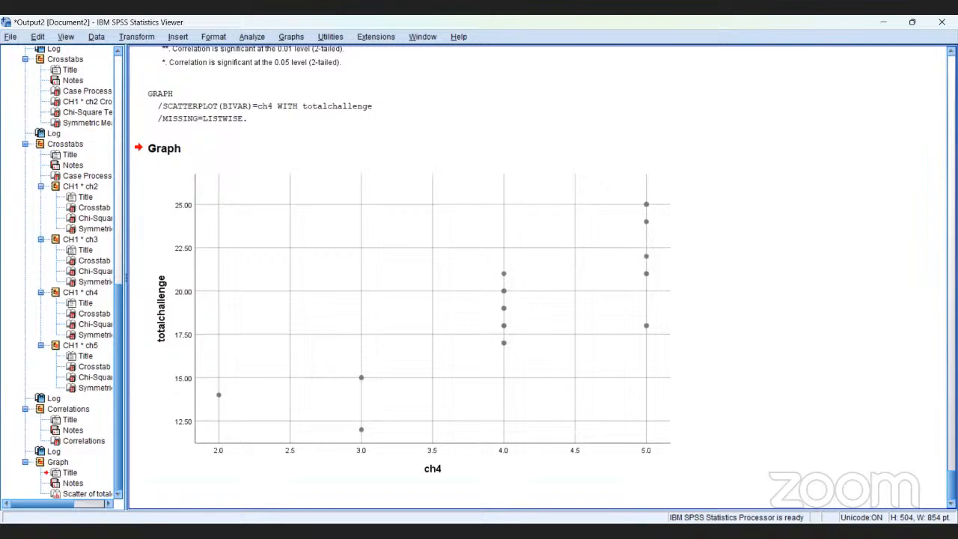
# Add a linear fit line with its equation label to the scatterplot of totalchallenge against ch4
pyautogui.click(503, 447)
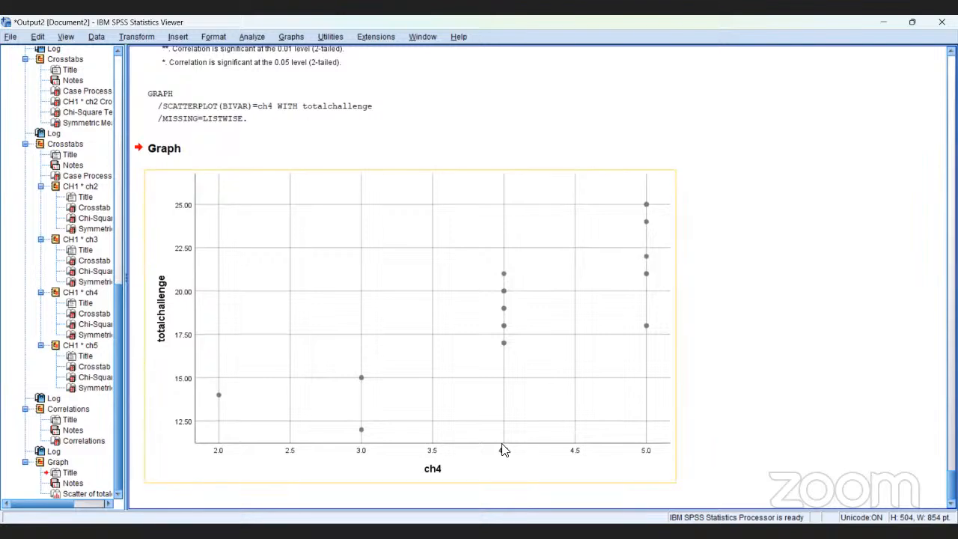
pyautogui.doubleClick(444, 332)
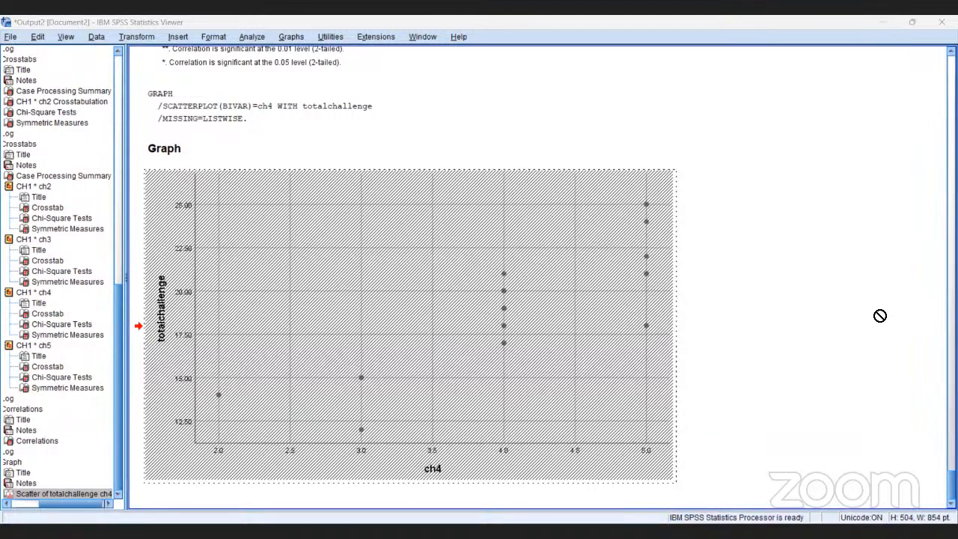
pyautogui.scroll(3, 460, 262)
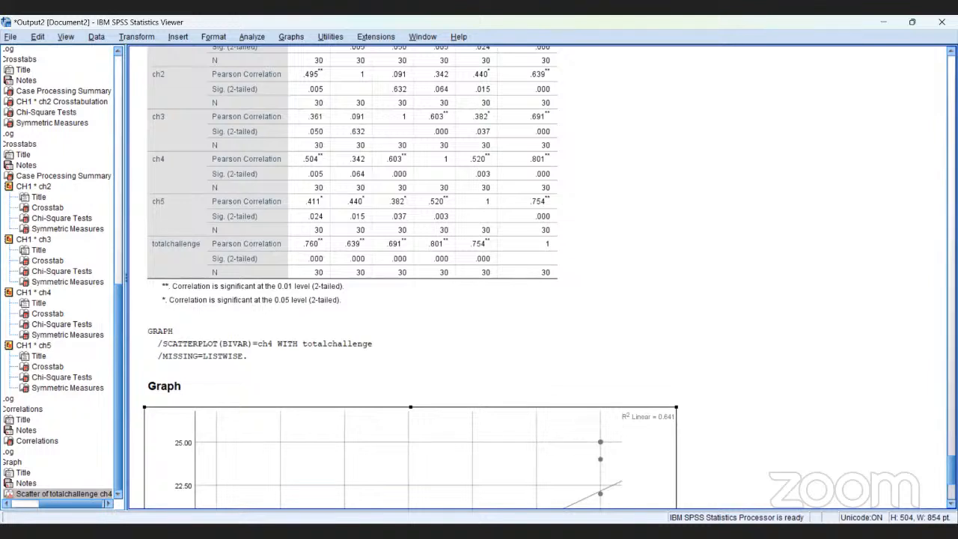
pyautogui.scroll(-5, 410, 299)
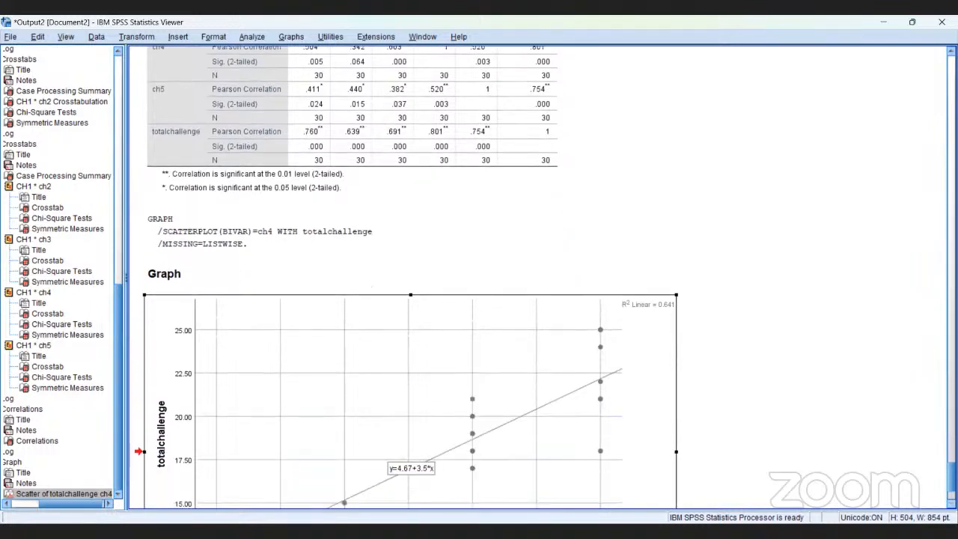
pyautogui.scroll(-2, 410, 300)
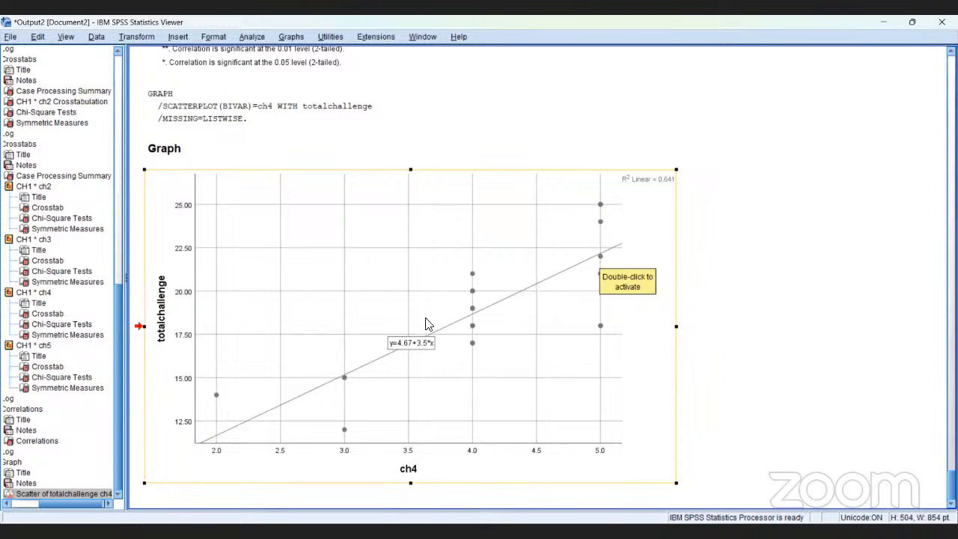
# Recolour the data markers of the totalchallenge against ch4 scatterplot to dark pink
pyautogui.click(599, 262)
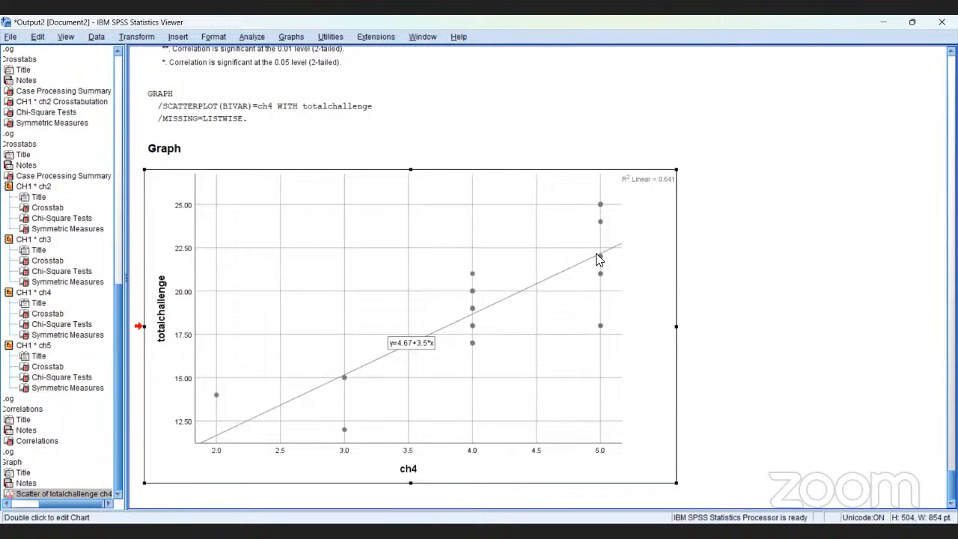
pyautogui.doubleClick(597, 258)
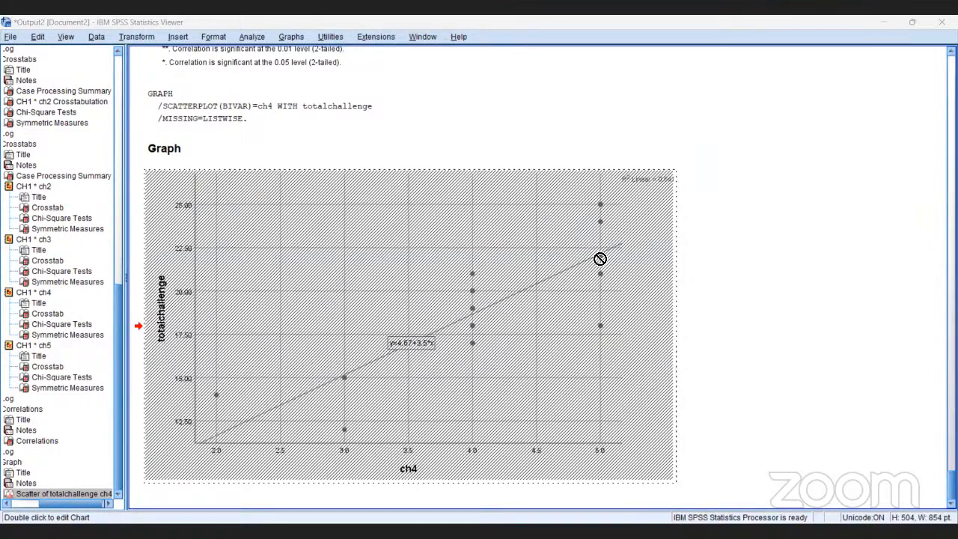
pyautogui.click(873, 306)
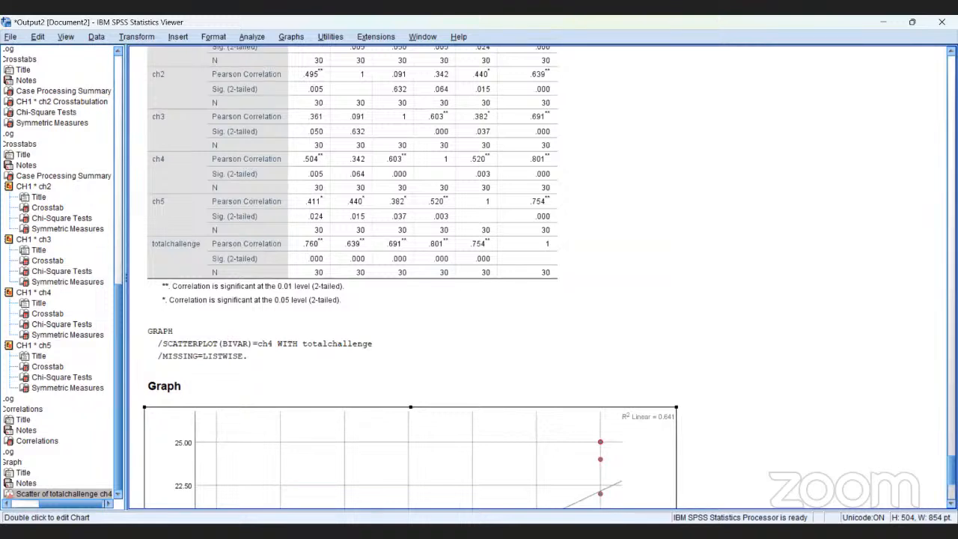
pyautogui.scroll(-5, 411, 277)
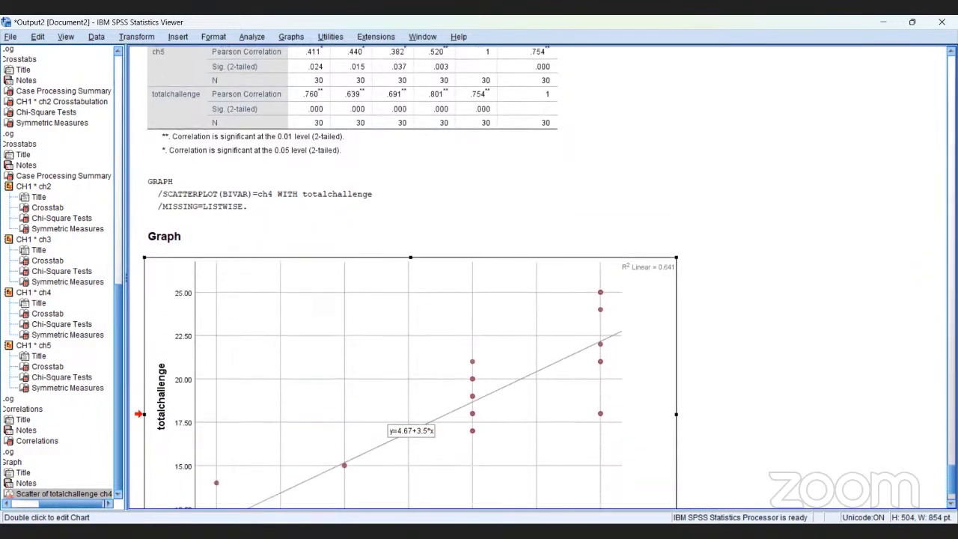
pyautogui.scroll(-1, 410, 277)
pyautogui.scroll(-1, 410, 277)
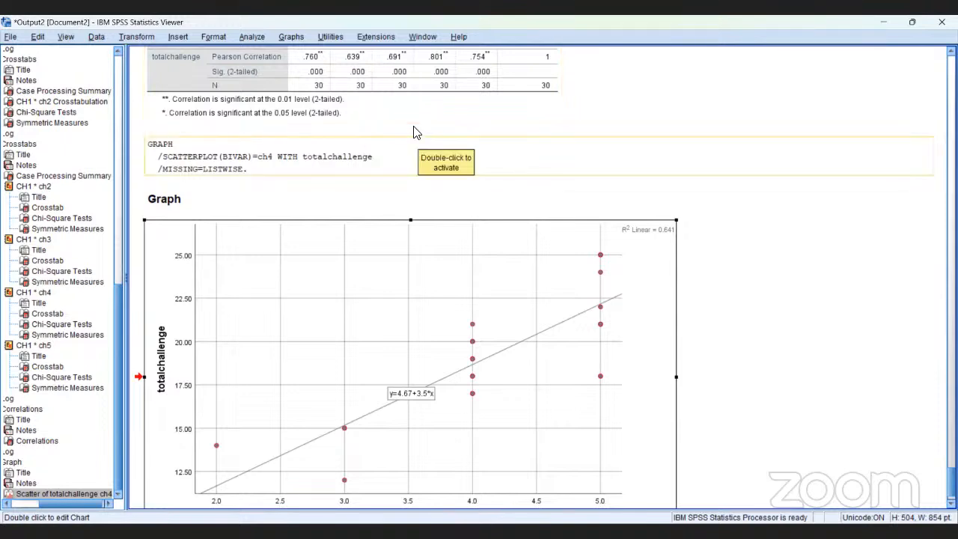
# Start another simple scatterplot with totalchallenge on the Y axis and remove ch4 from the X axis
pyautogui.click(289, 37)
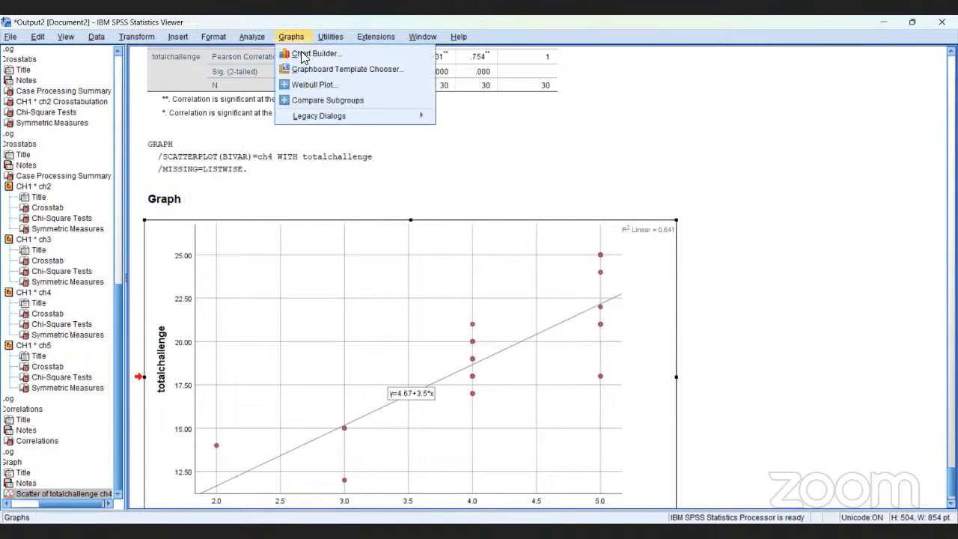
pyautogui.moveTo(321, 116)
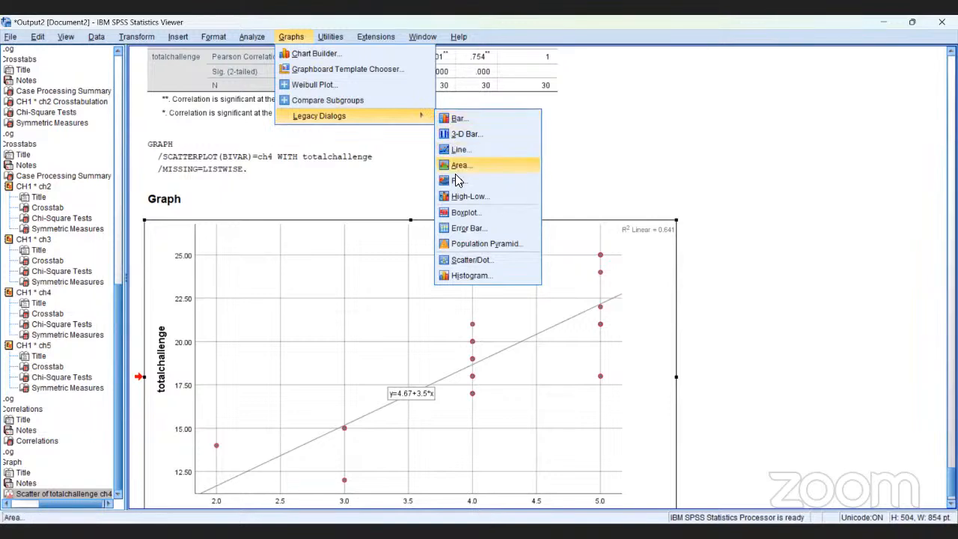
pyautogui.click(491, 260)
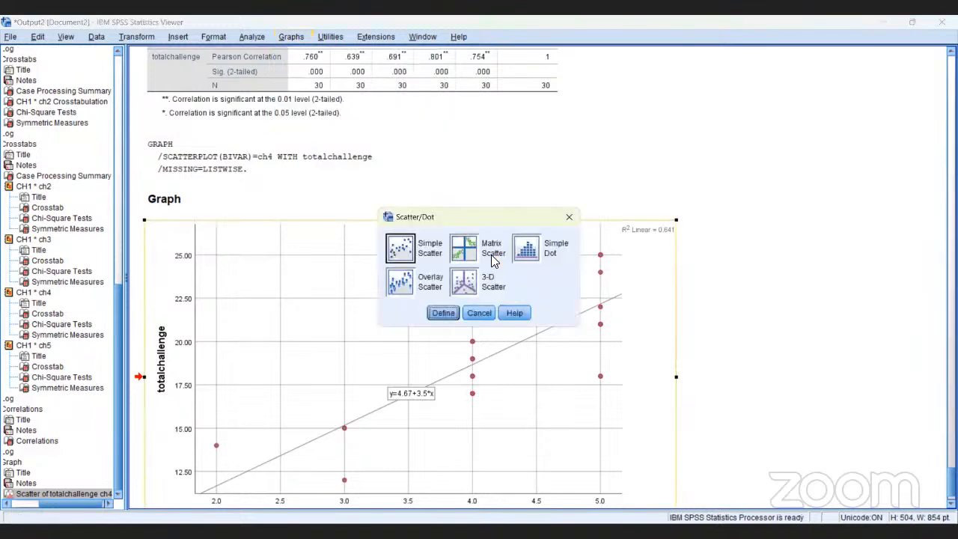
pyautogui.click(401, 253)
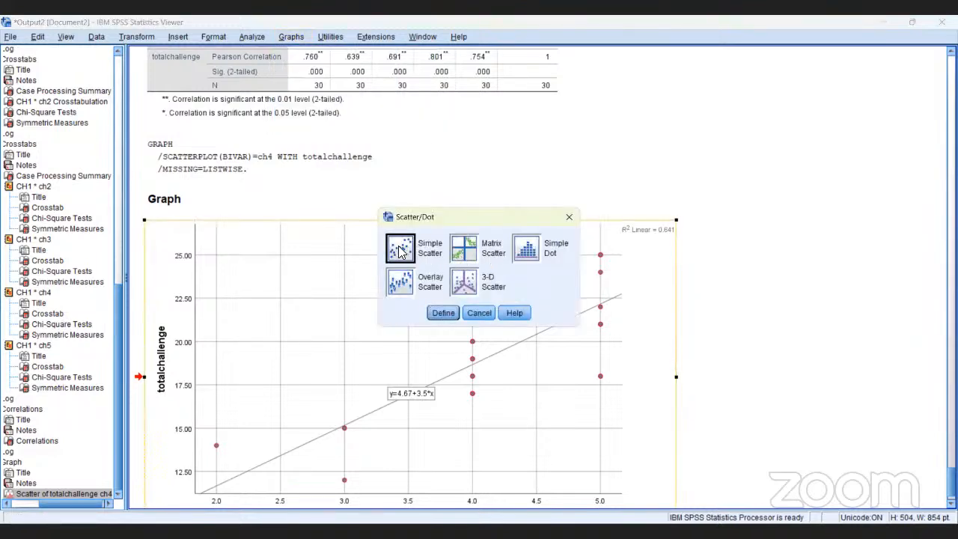
pyautogui.click(443, 313)
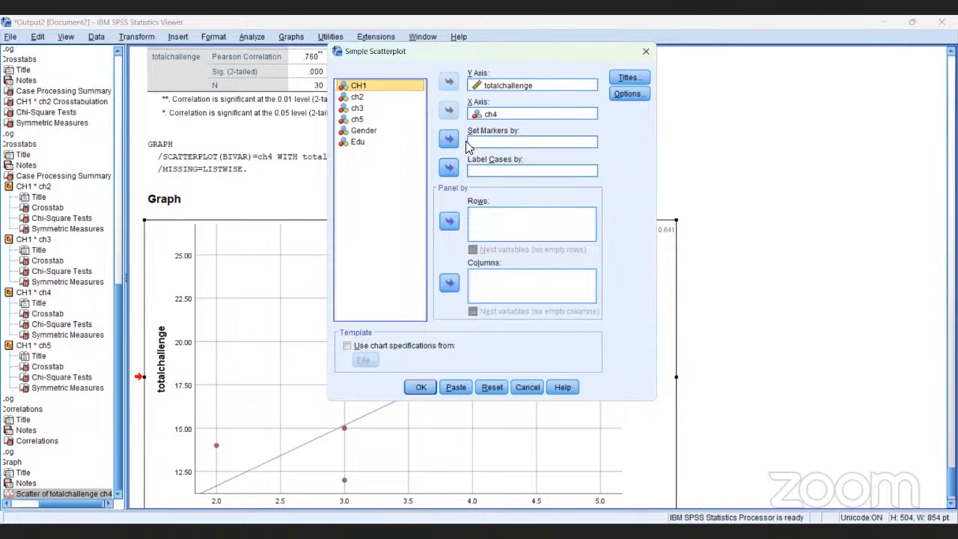
pyautogui.click(504, 115)
pyautogui.click(503, 114)
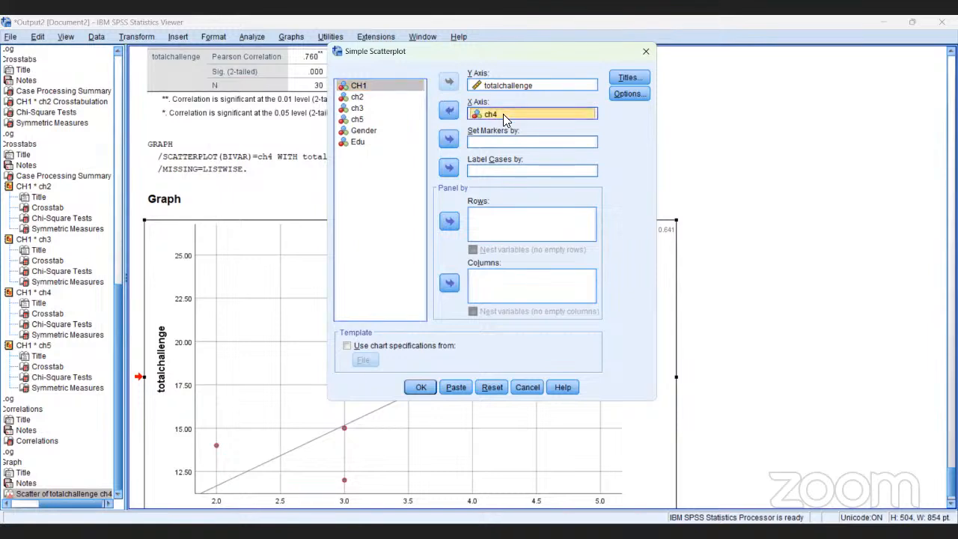
pyautogui.click(447, 110)
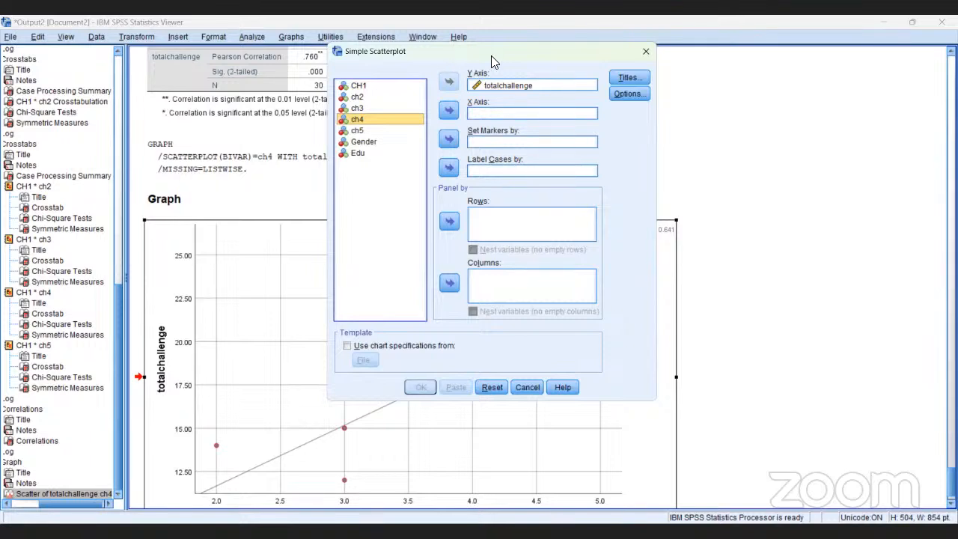
# Assign ch2 to the X axis and generate the scatterplot of totalchallenge against ch2
pyautogui.moveTo(491, 56); pyautogui.dragTo(474, 128)
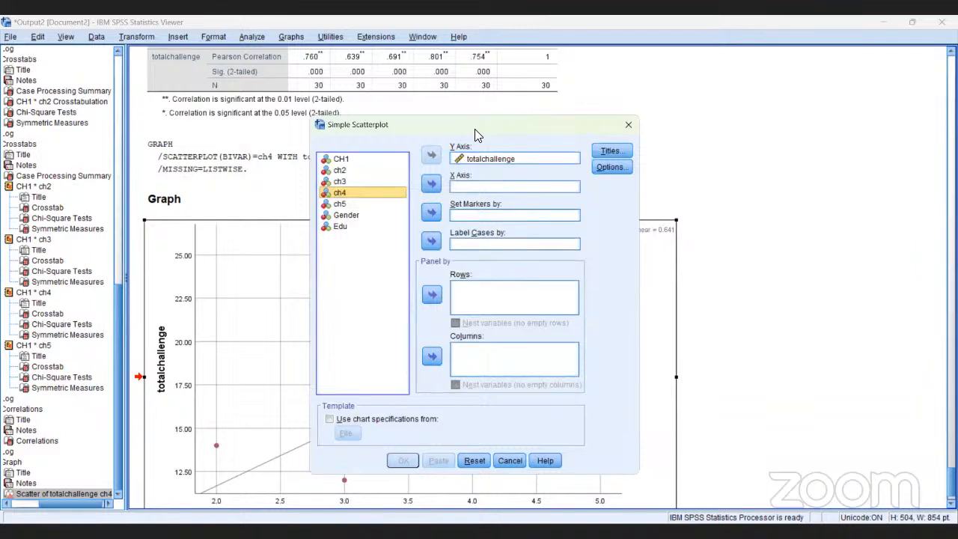
pyautogui.click(341, 171)
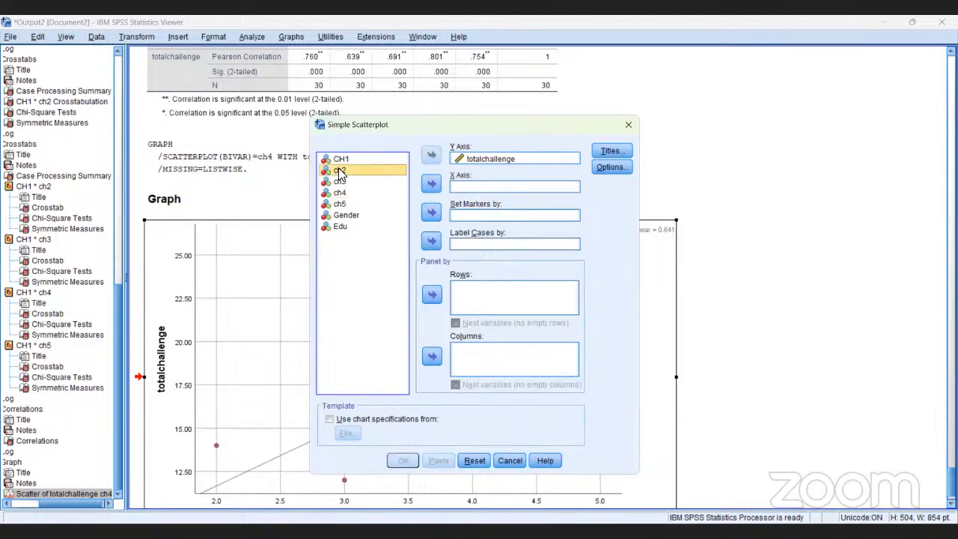
pyautogui.click(432, 185)
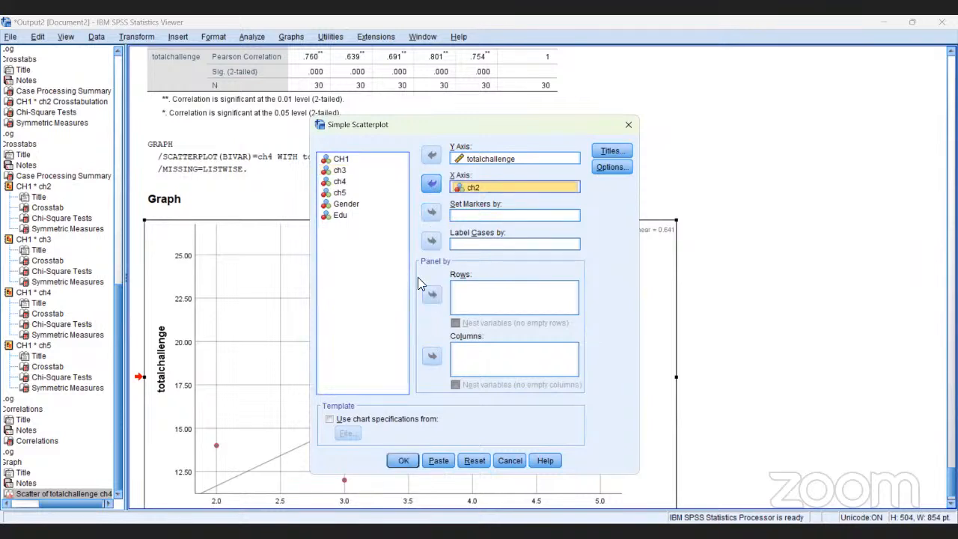
pyautogui.click(400, 461)
pyautogui.click(402, 460)
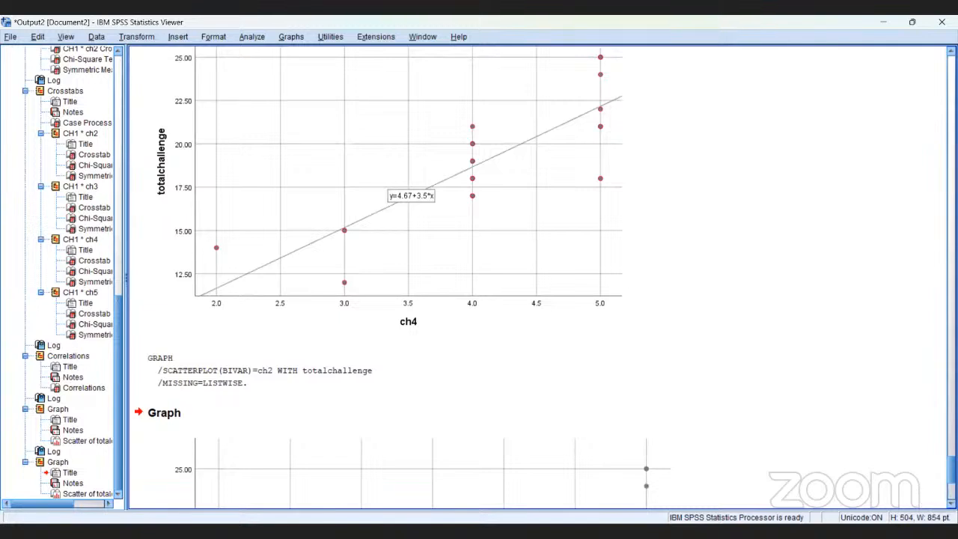
pyautogui.scroll(-9, 539, 277)
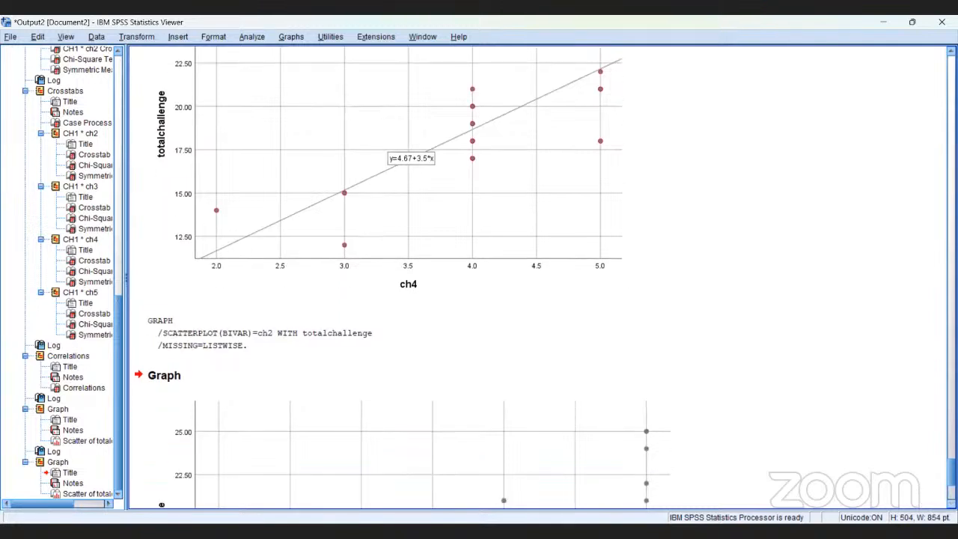
pyautogui.scroll(-3, 403, 279)
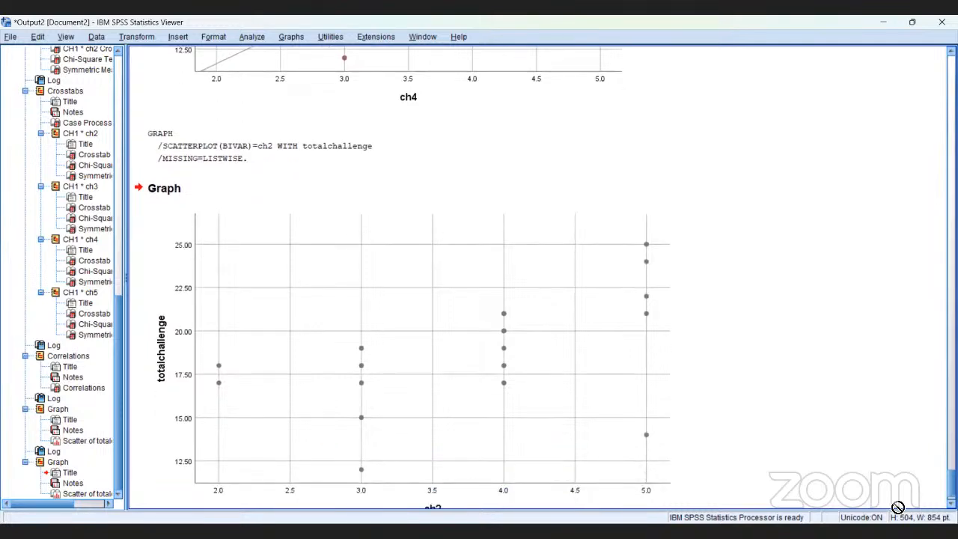
# Add a linear fit line with its equation label to the scatterplot of totalchallenge against ch2
pyautogui.click(608, 452)
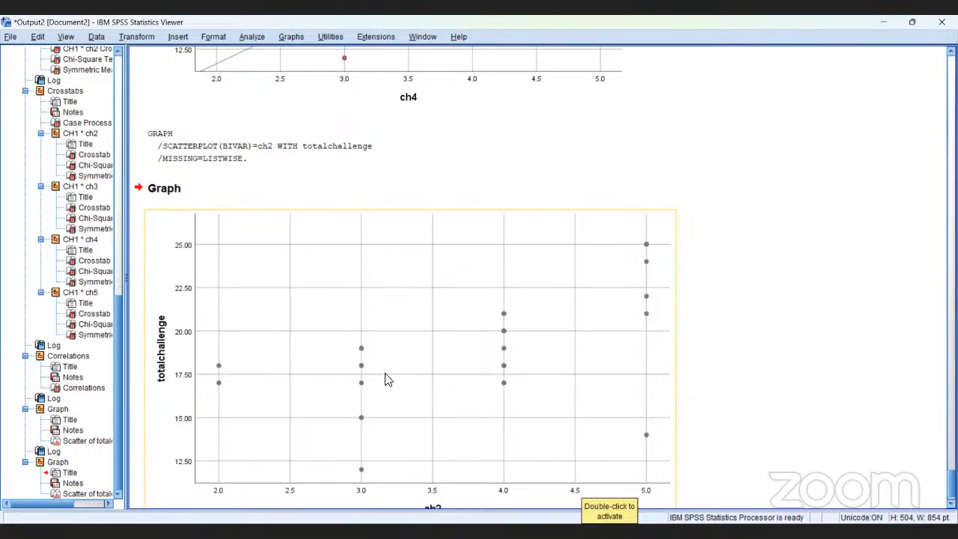
pyautogui.click(387, 342)
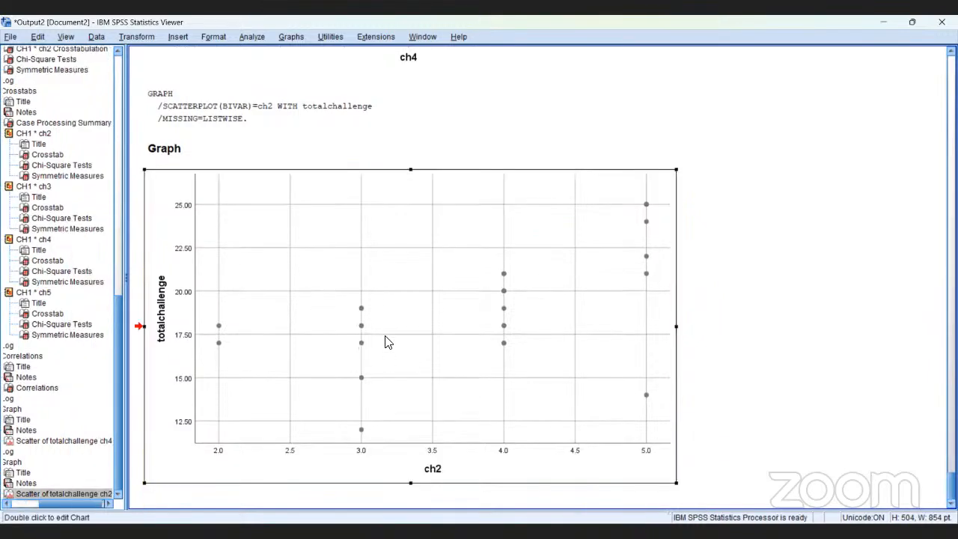
pyautogui.doubleClick(387, 343)
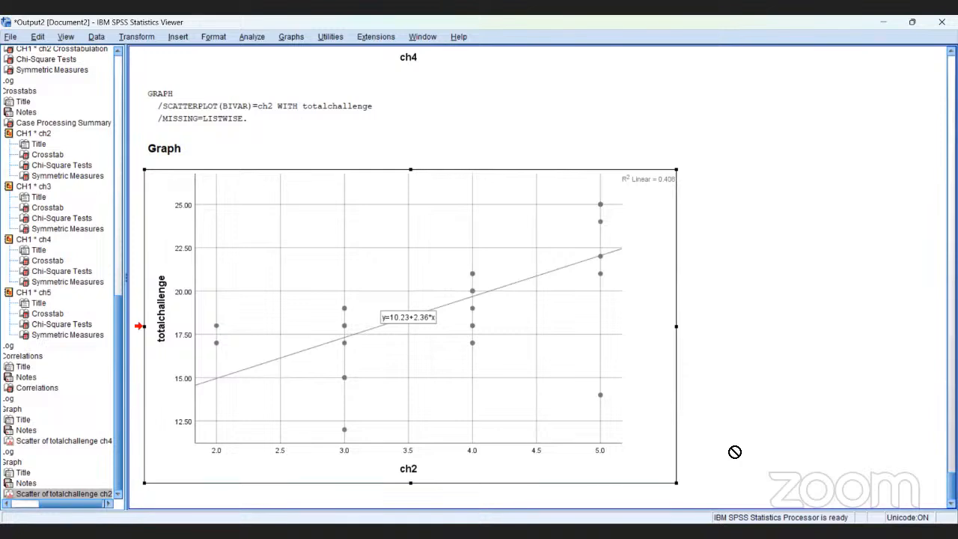
pyautogui.moveTo(735, 452); pyautogui.dragTo(645, 409)
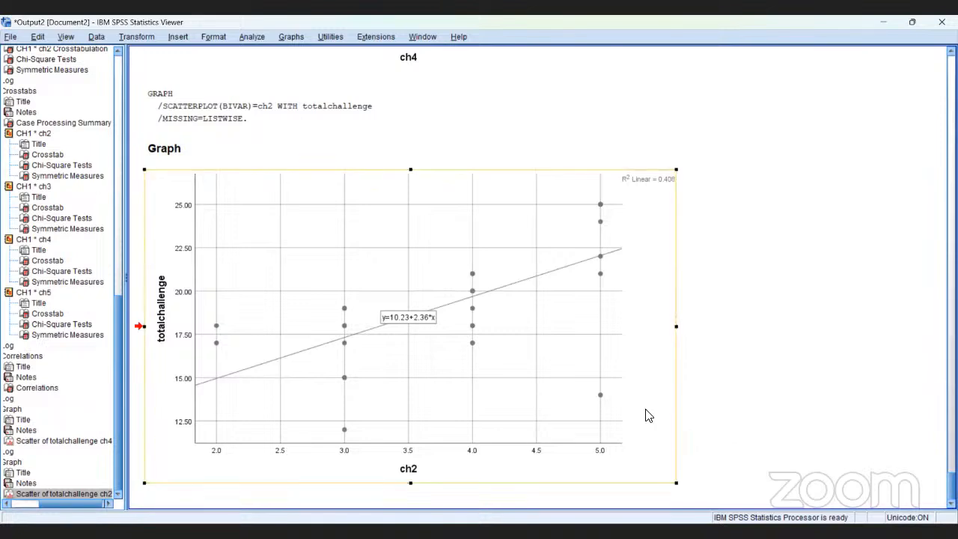
# Add a second, non-linear fit line to the totalchallenge against ch2 scatterplot, keeping the linear one
pyautogui.click(634, 366)
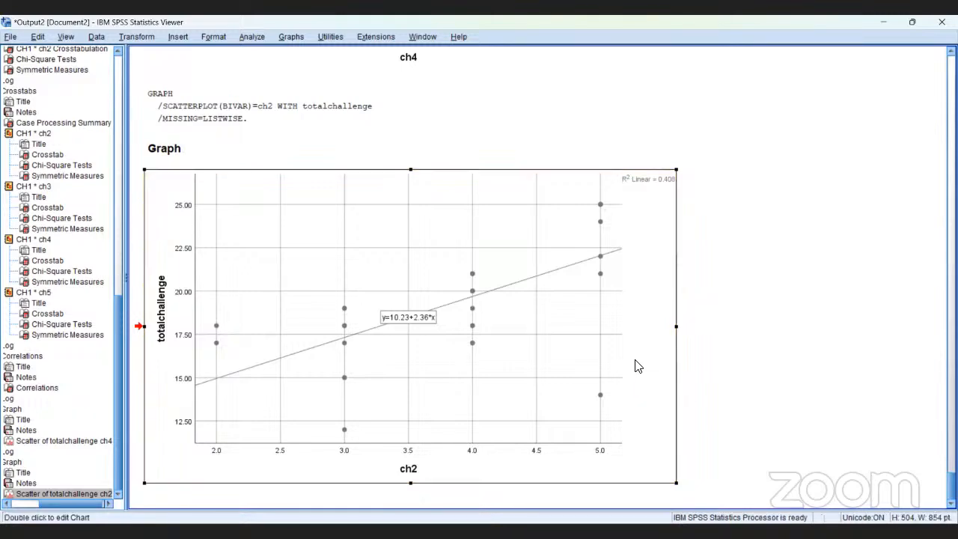
pyautogui.doubleClick(634, 367)
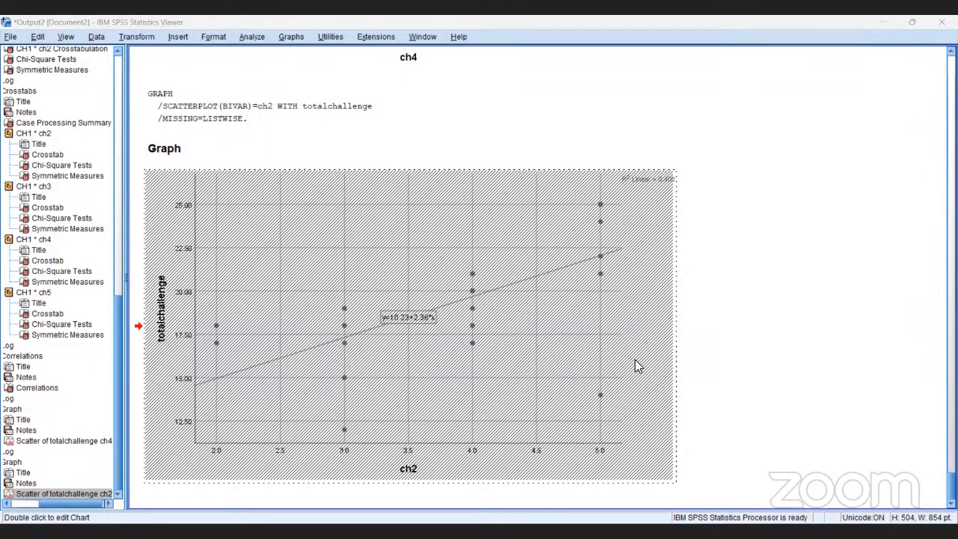
pyautogui.click(841, 114)
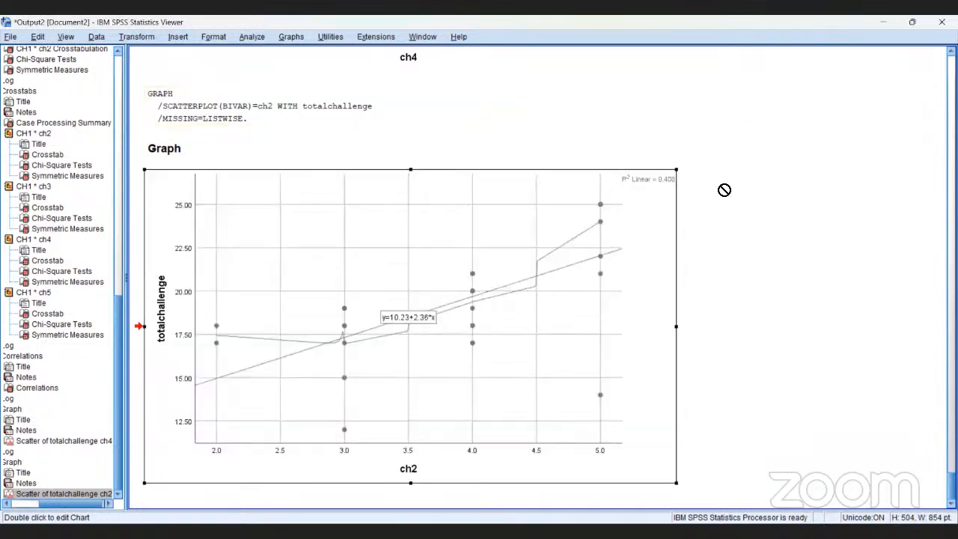
# Cut the totalchallenge against ch2 scatterplot with the two fit lines out of the output
pyautogui.rightClick(507, 231)
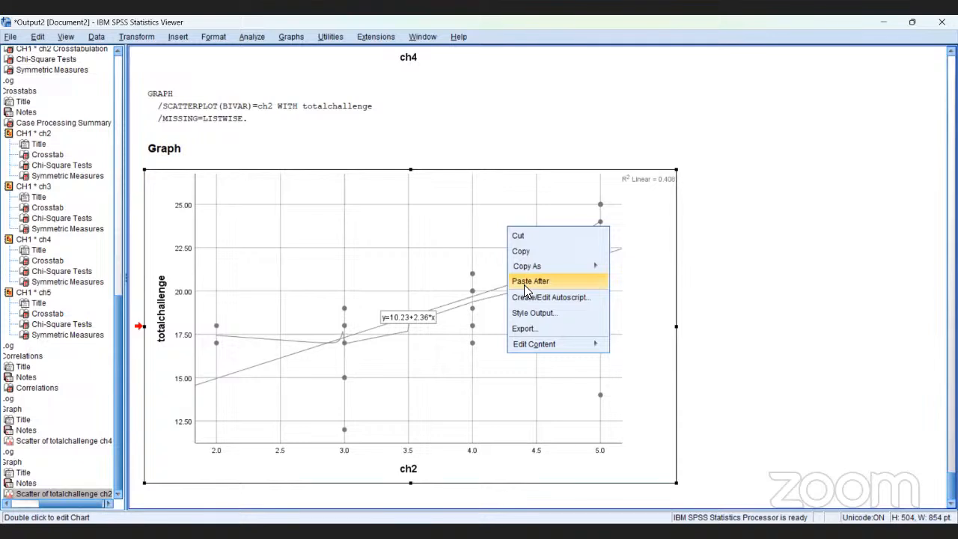
pyautogui.click(520, 236)
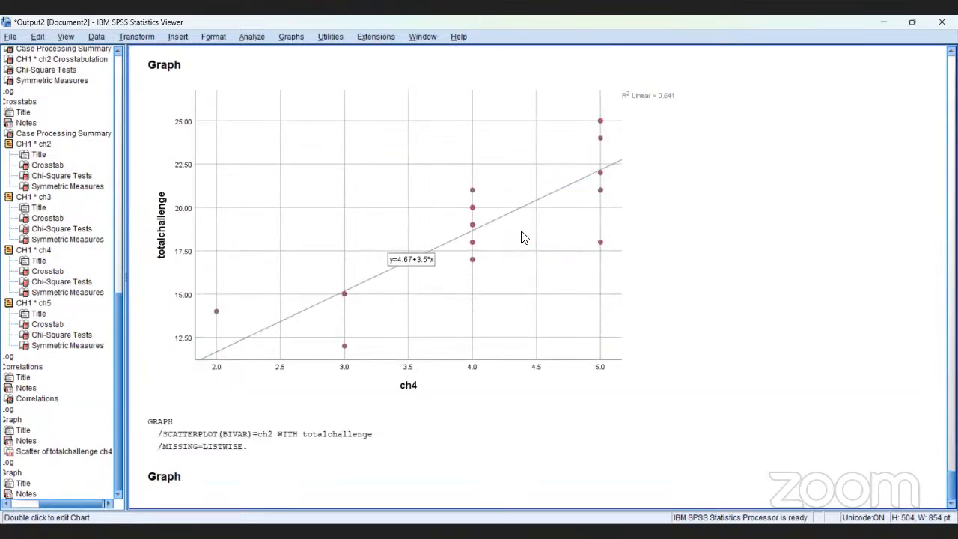
pyautogui.click(521, 238)
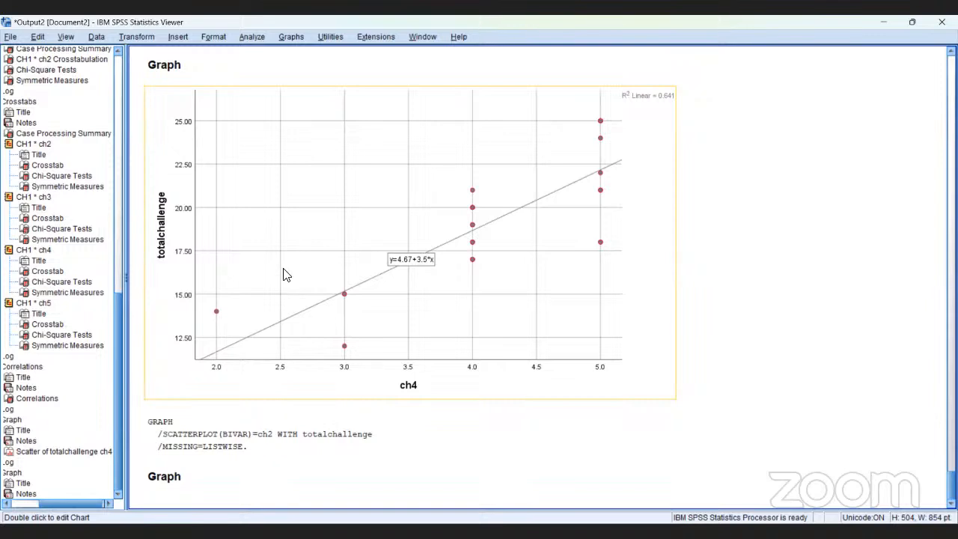
pyautogui.click(228, 80)
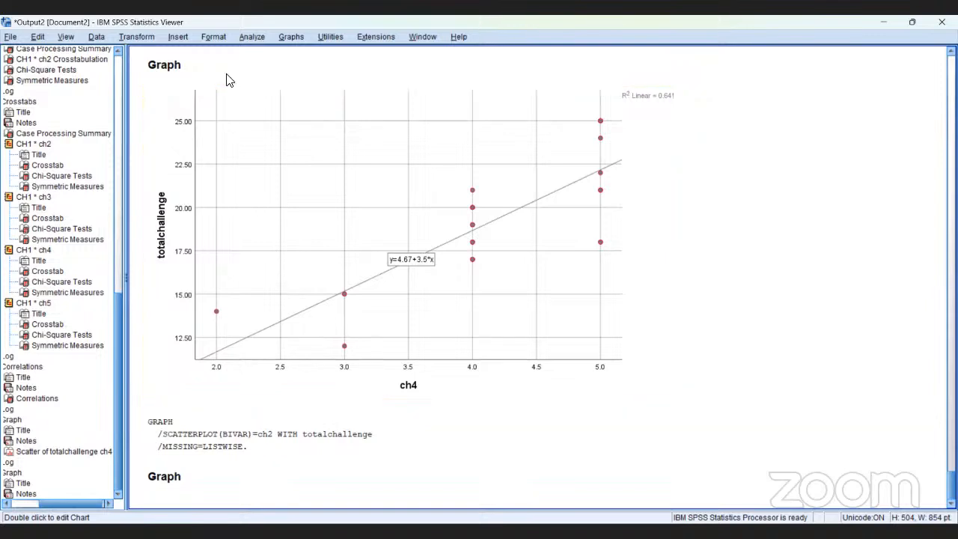
# Generate a fresh simple scatterplot with totalchallenge on the Y axis and ch2 on the X axis
pyautogui.click(250, 38)
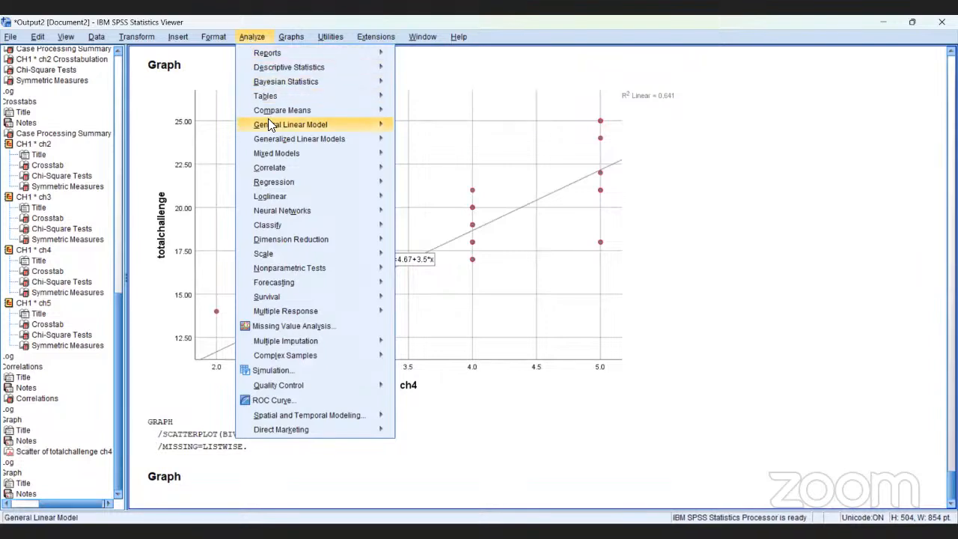
pyautogui.moveTo(268, 119)
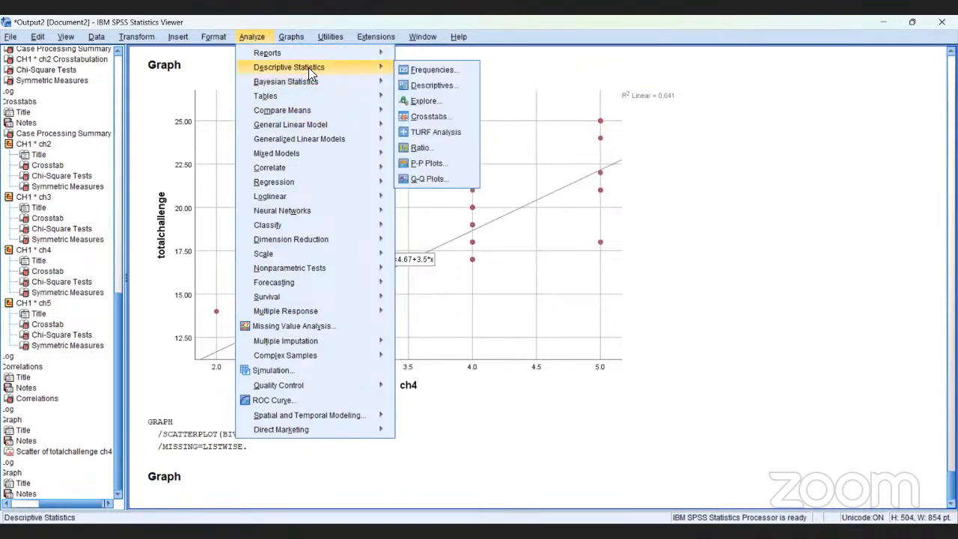
pyautogui.moveTo(318, 33)
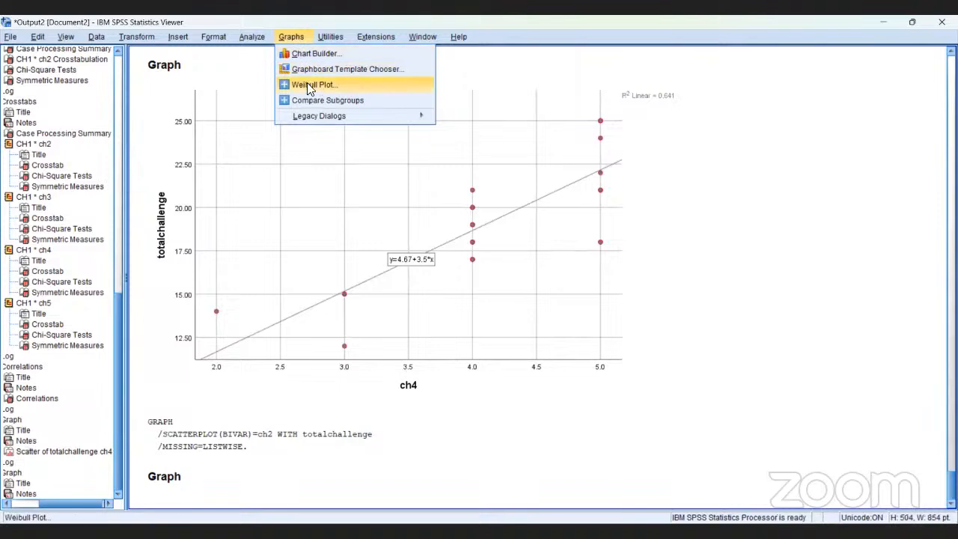
pyautogui.moveTo(322, 122)
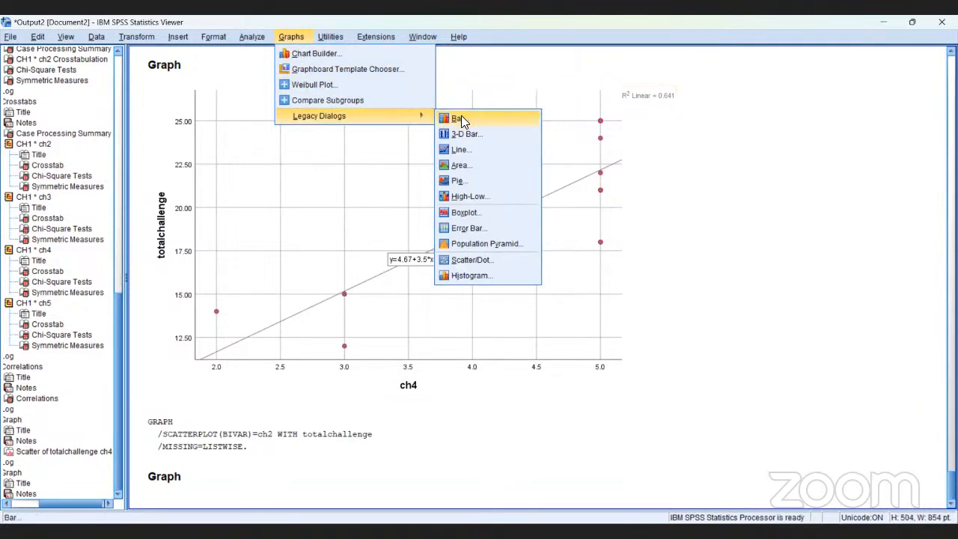
pyautogui.click(479, 260)
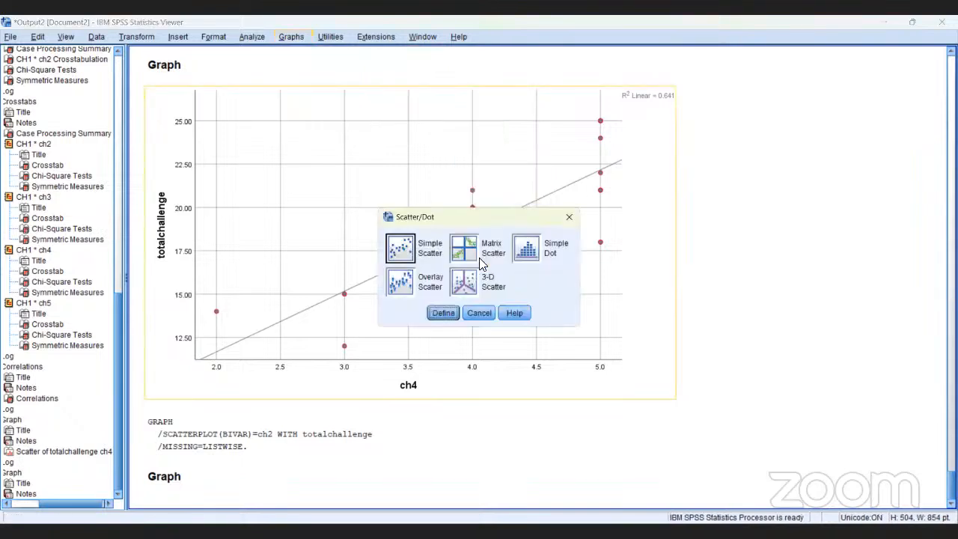
pyautogui.click(402, 253)
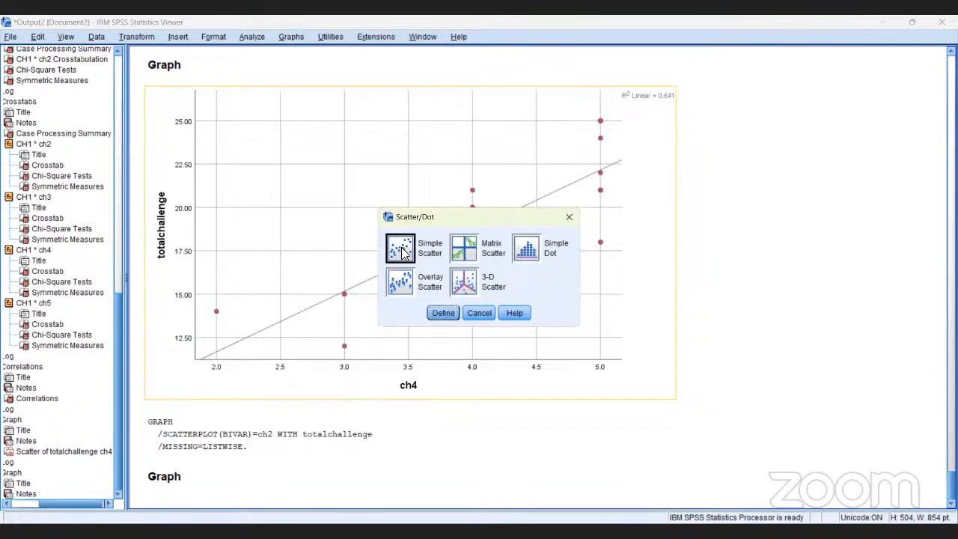
pyautogui.click(445, 316)
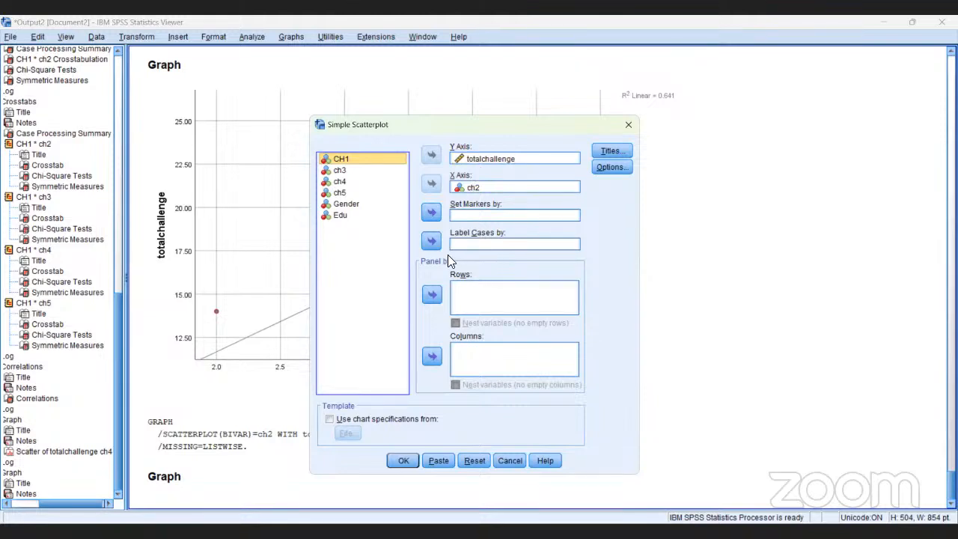
pyautogui.click(402, 460)
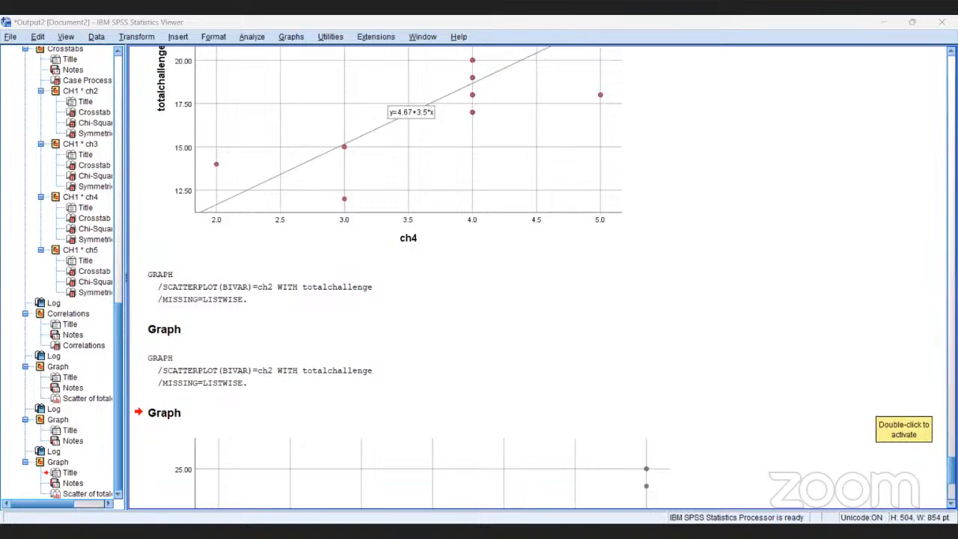
# Open the new totalchallenge against ch2 scatterplot for editing and add a linear fit line with its equation label
pyautogui.scroll(-5, 546, 272)
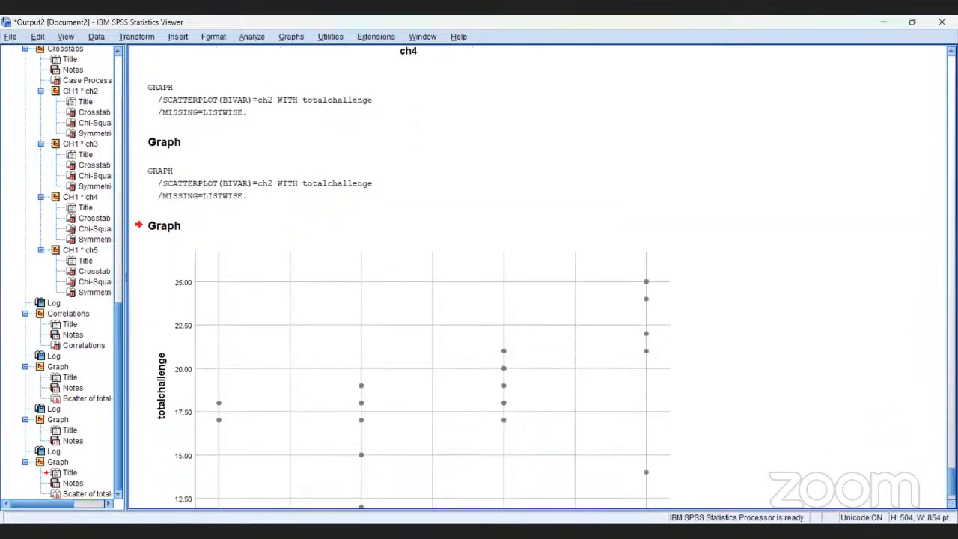
pyautogui.scroll(-3, 546, 272)
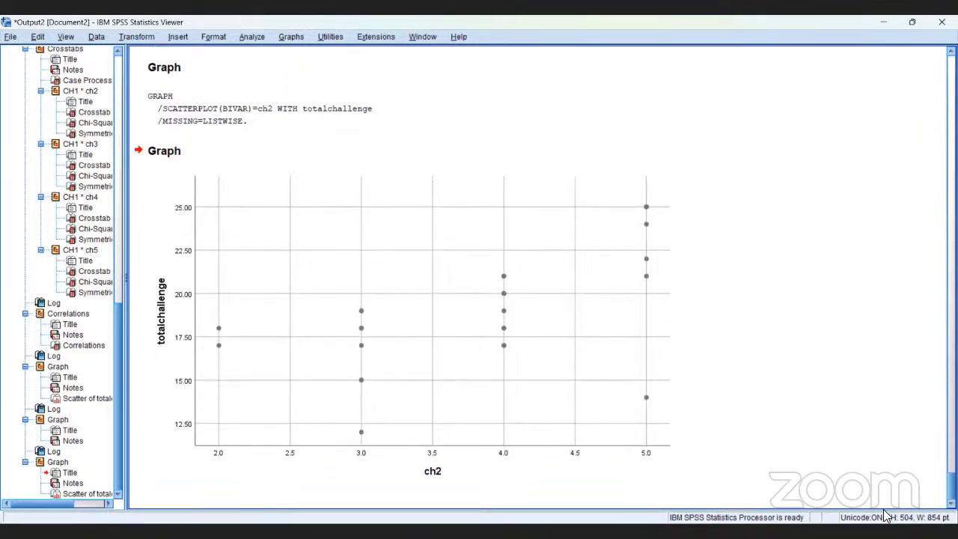
pyautogui.press('Down')
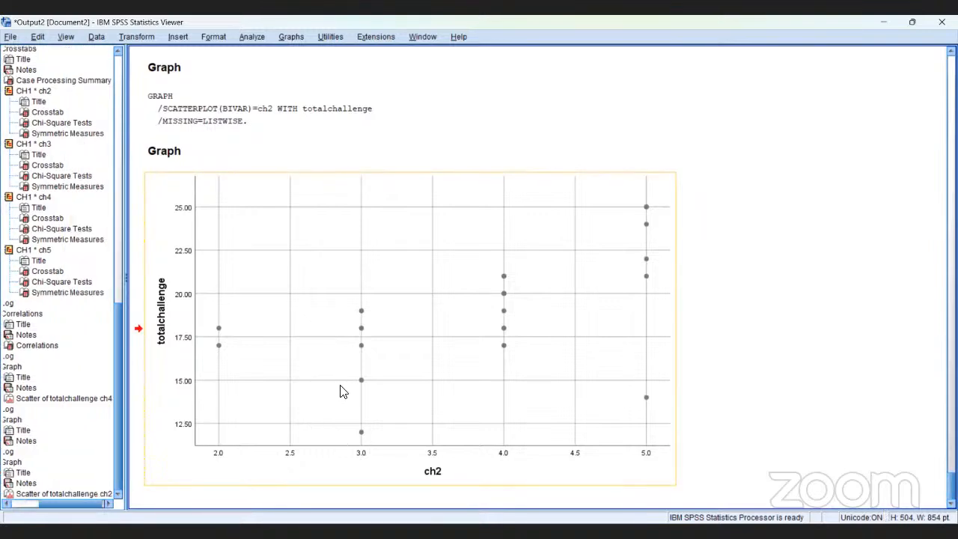
pyautogui.click(307, 316)
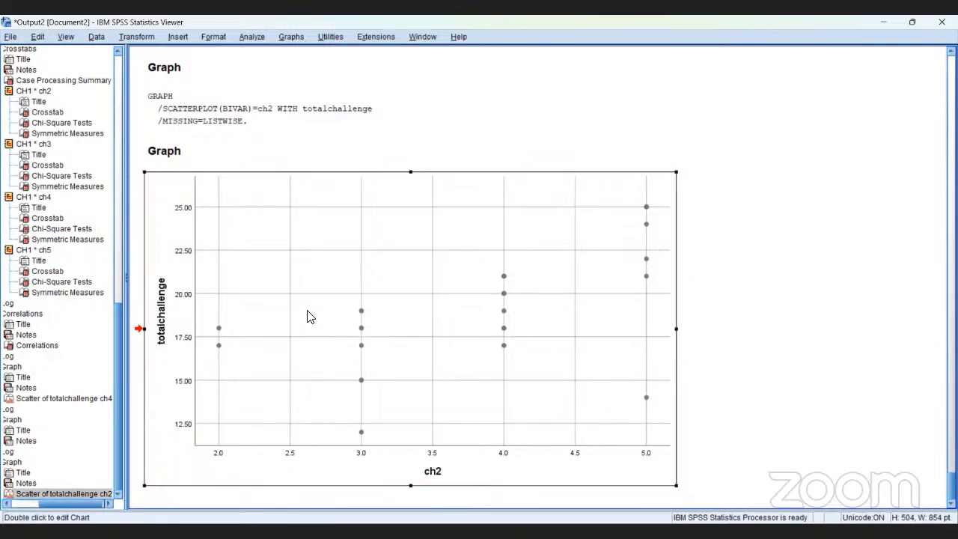
pyautogui.doubleClick(307, 316)
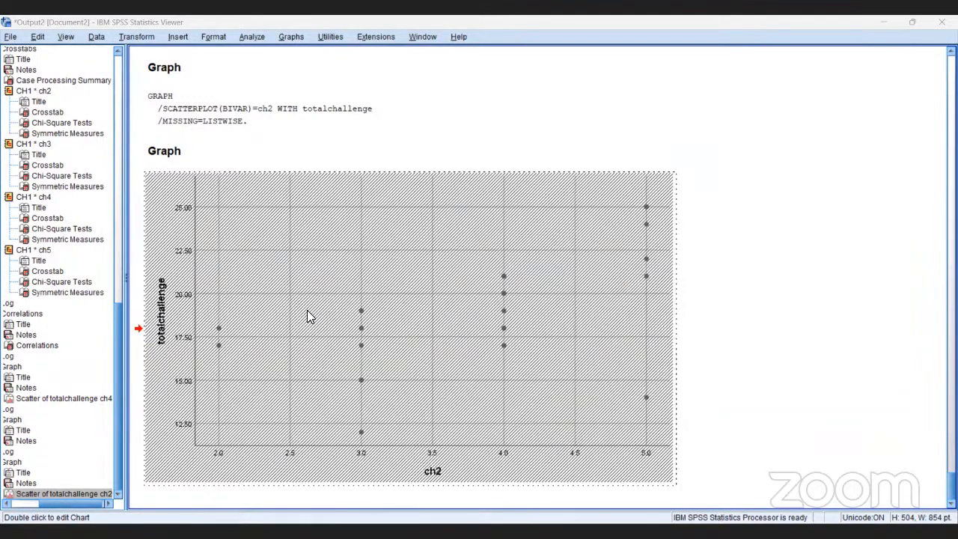
# Compare the fit lines, equations and R² values of the ch4 and ch2 scatterplots in the output
pyautogui.scroll(3, 337, 197)
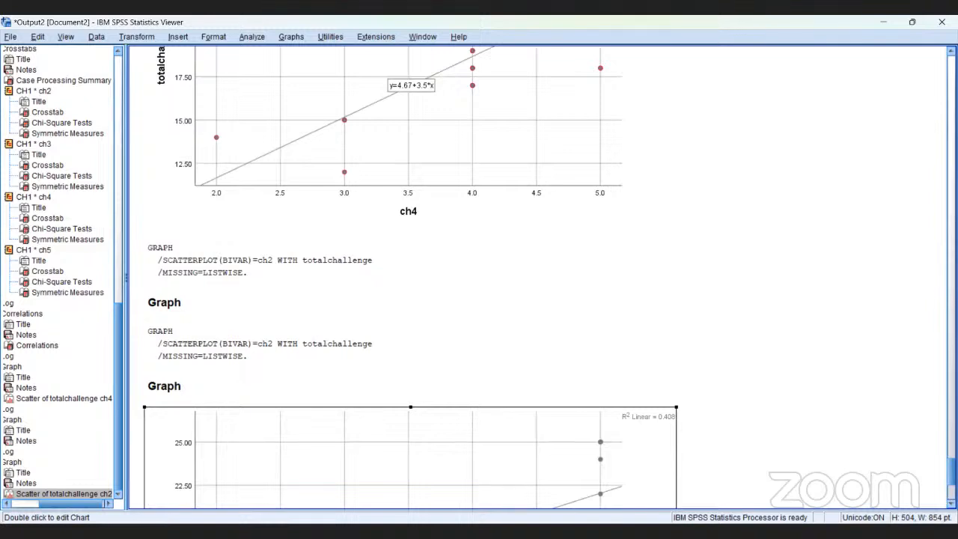
pyautogui.scroll(-5, 404, 277)
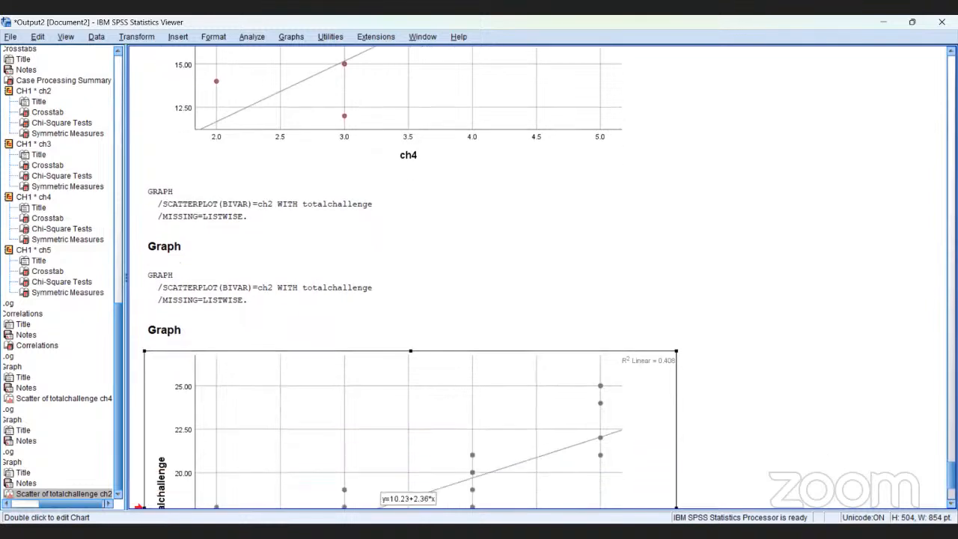
pyautogui.scroll(-3, 404, 277)
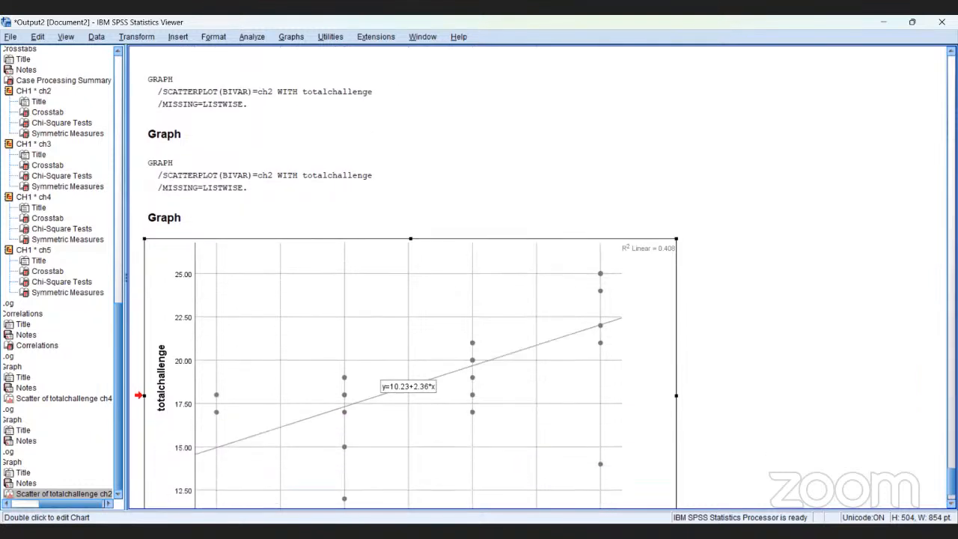
pyautogui.scroll(-2, 405, 277)
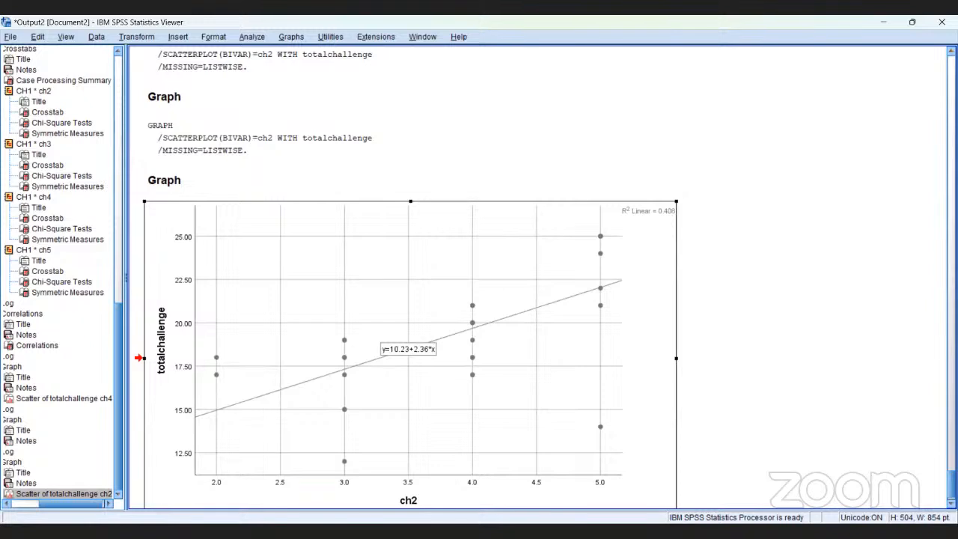
pyautogui.scroll(5, 405, 277)
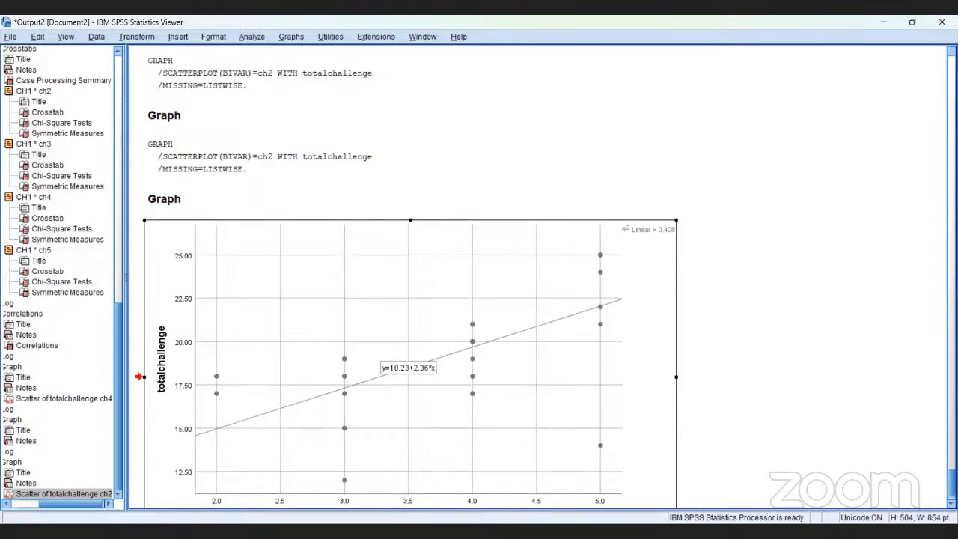
pyautogui.scroll(5, 406, 277)
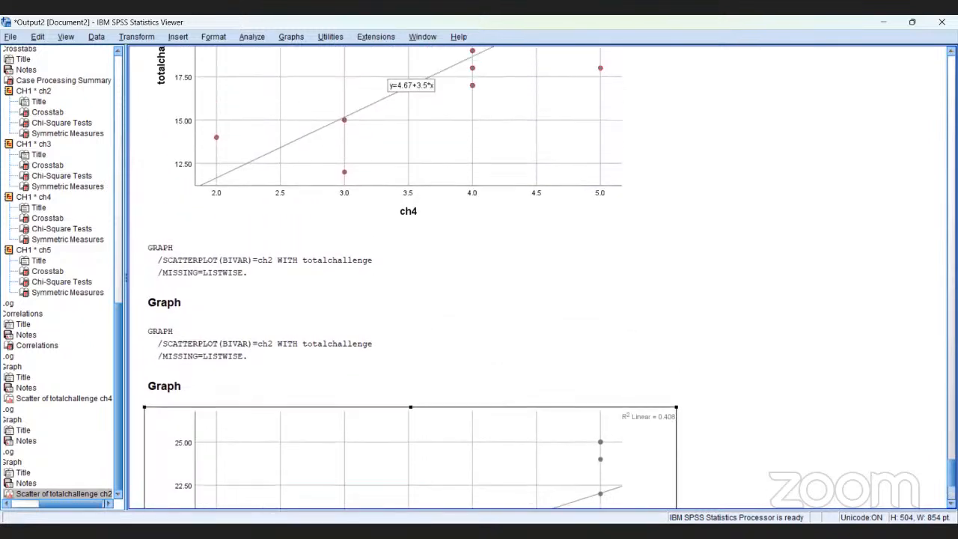
pyautogui.scroll(1, 406, 277)
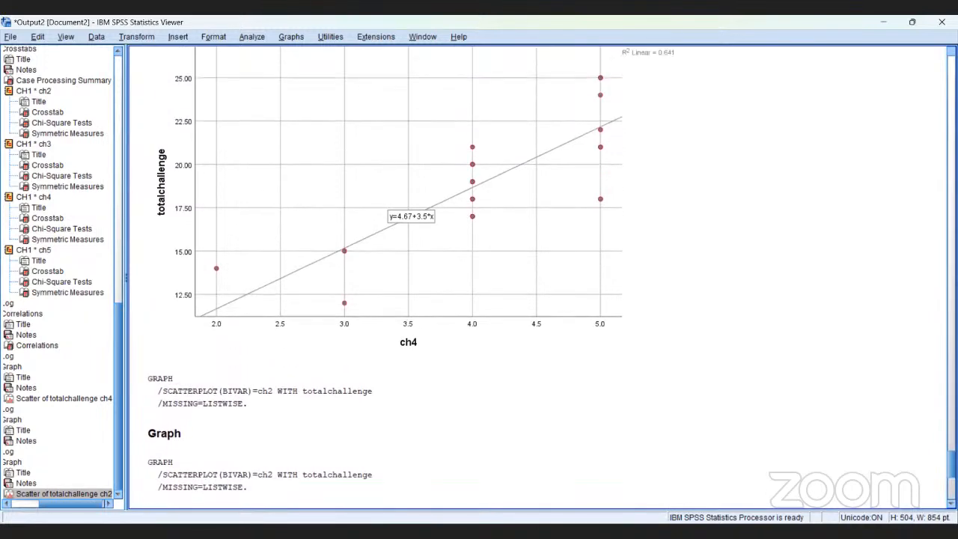
pyautogui.scroll(2, 405, 277)
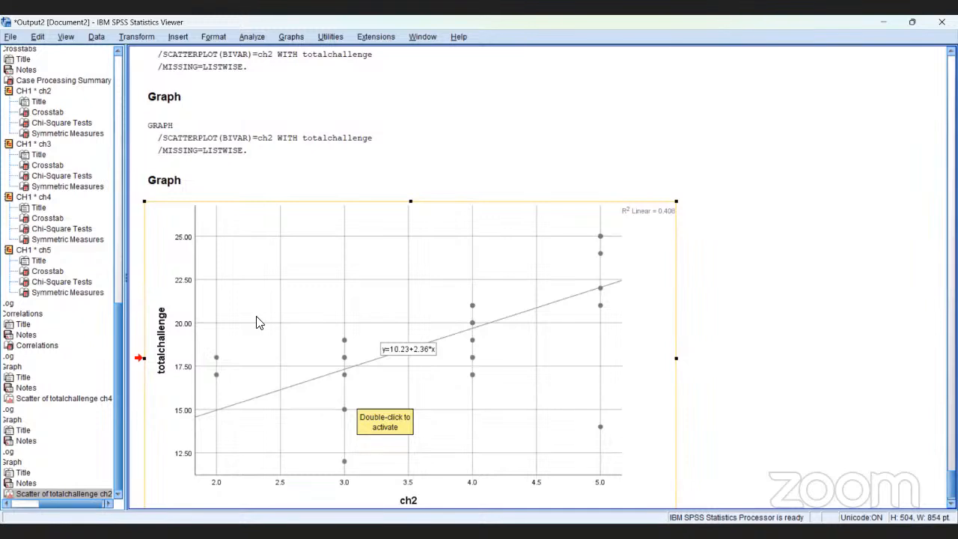
pyautogui.moveTo(250, 255); pyautogui.dragTo(246, 177)
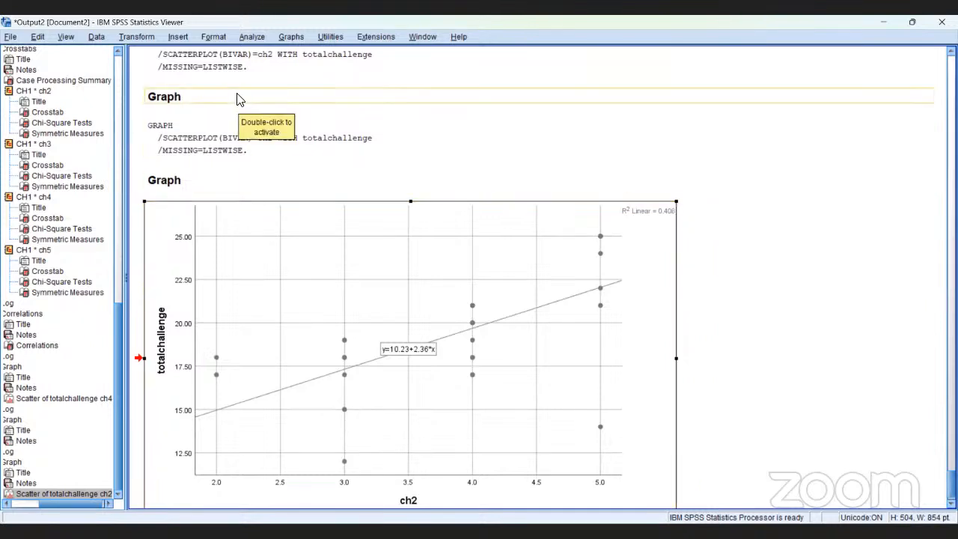
pyautogui.click(251, 35)
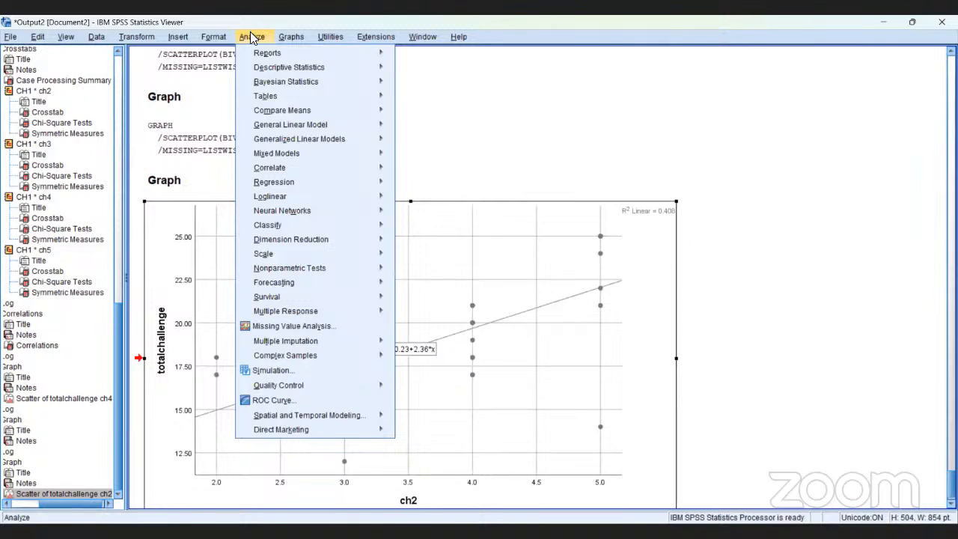
pyautogui.moveTo(259, 67)
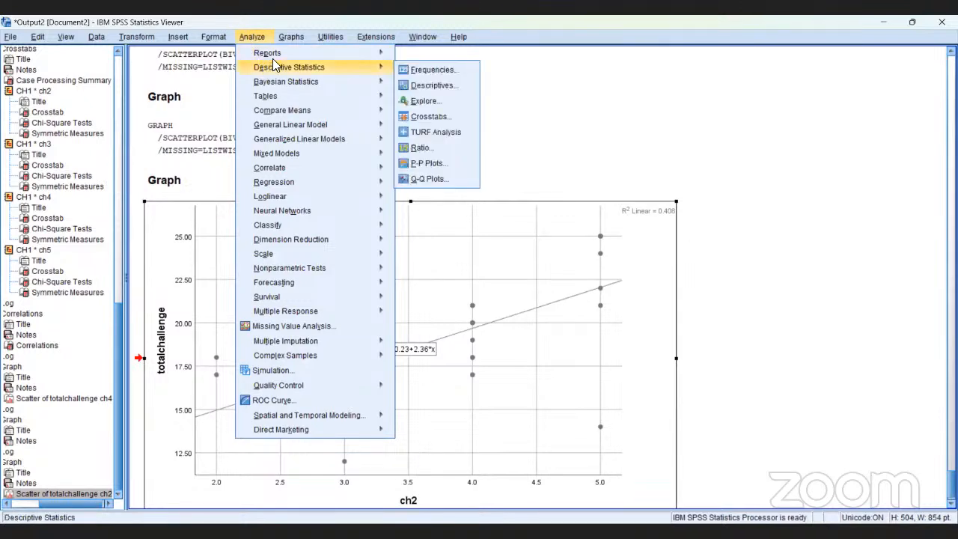
pyautogui.moveTo(298, 33)
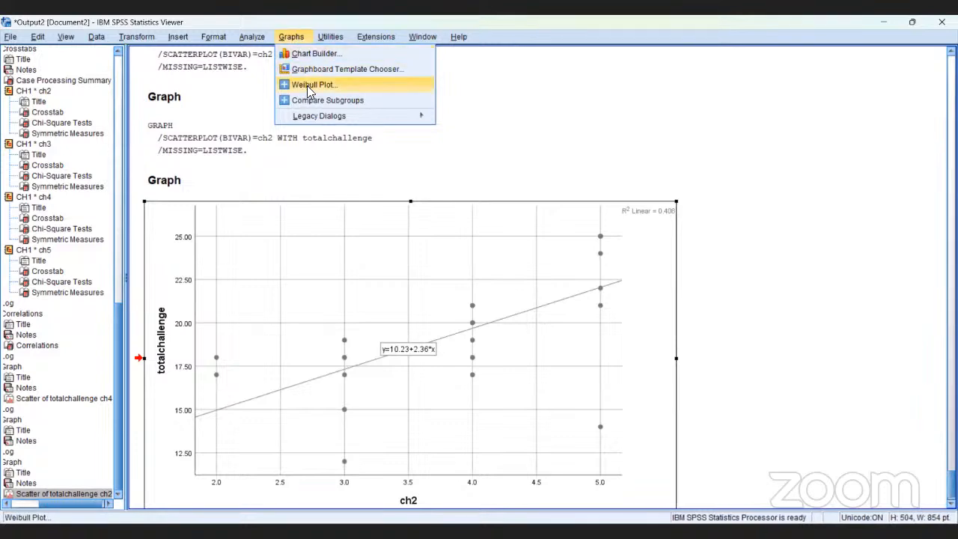
pyautogui.moveTo(315, 115)
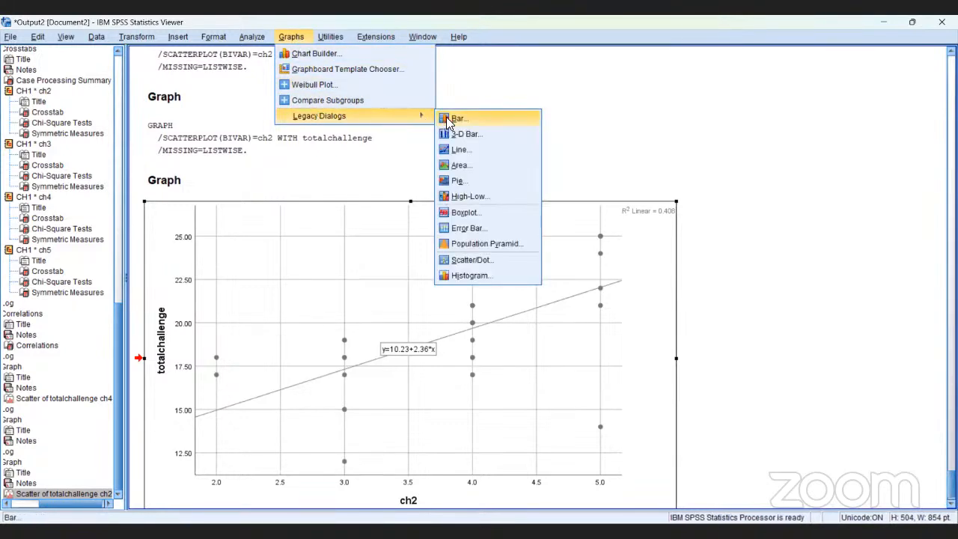
pyautogui.click(470, 213)
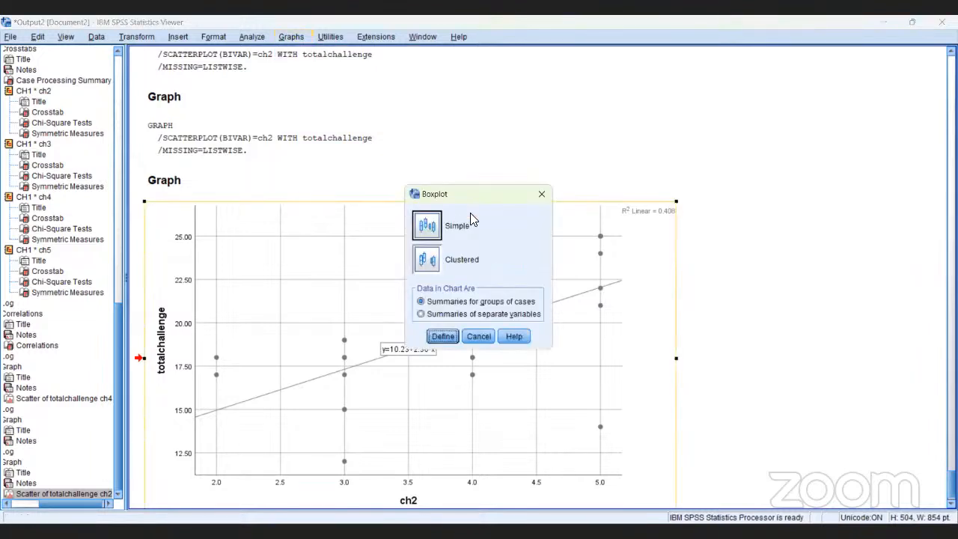
pyautogui.click(429, 229)
pyautogui.click(442, 335)
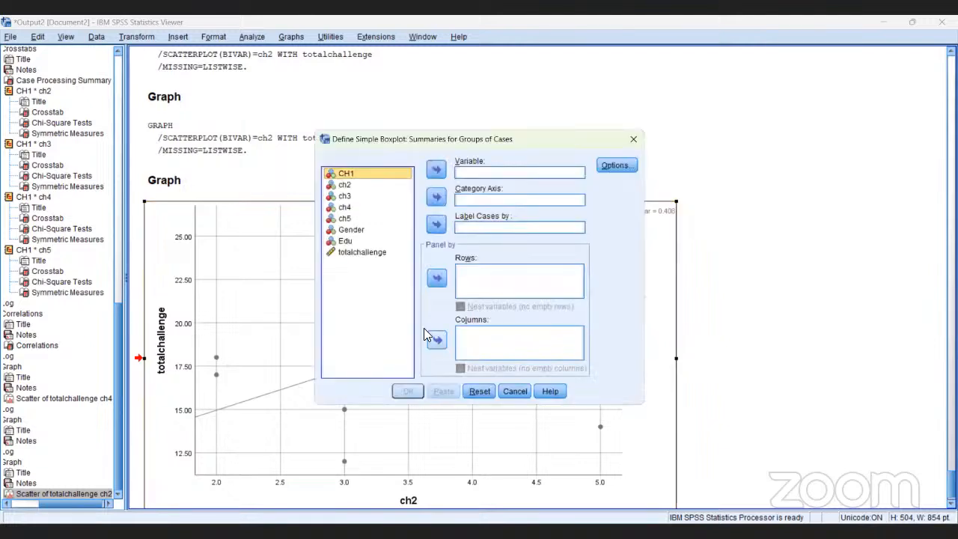
pyautogui.click(357, 255)
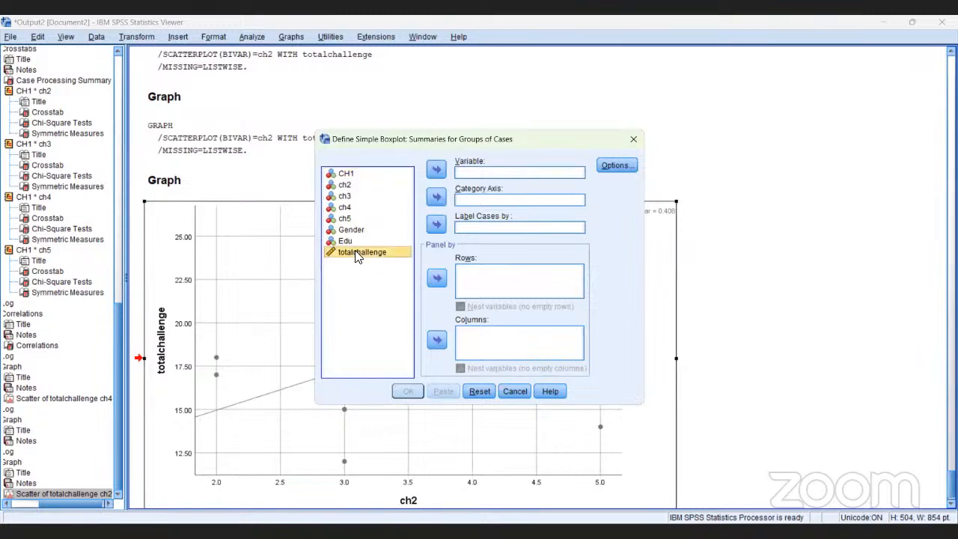
pyautogui.click(437, 171)
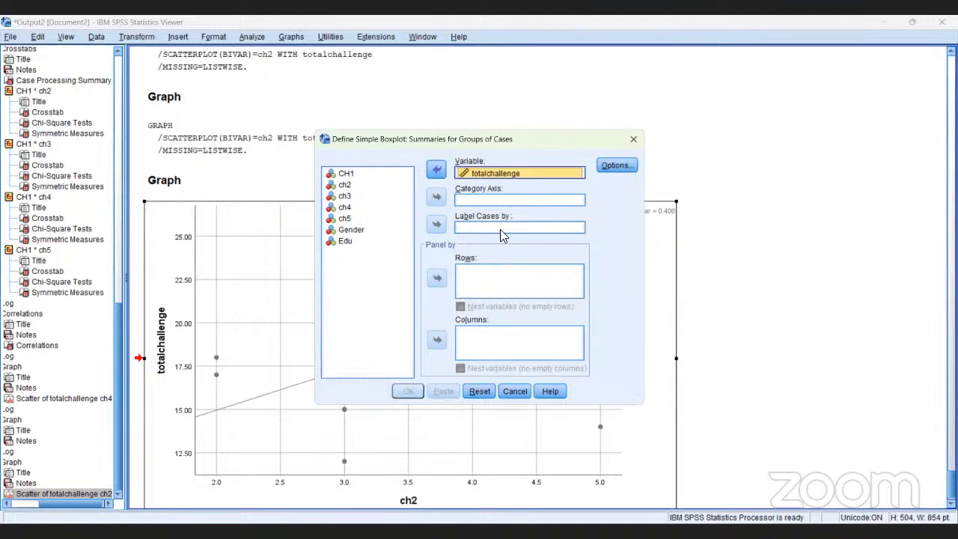
pyautogui.click(523, 393)
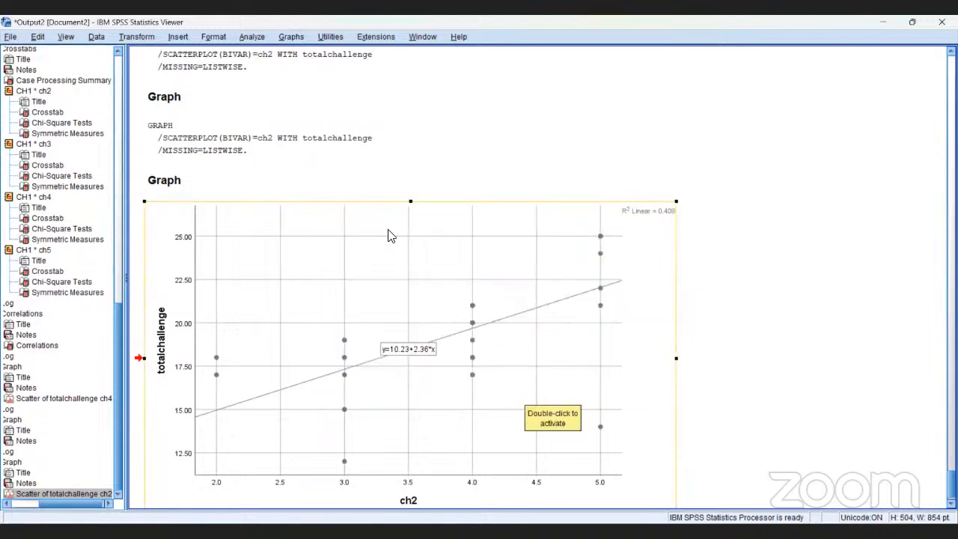
# Generate a simple boxplot of totalchallenge using summaries of separate variables, and show the boxplot in the output
pyautogui.click(291, 37)
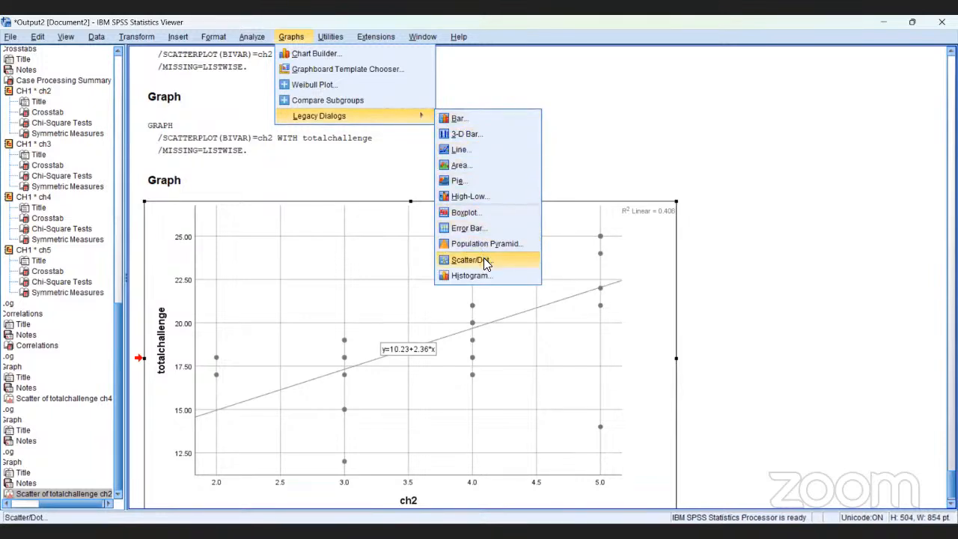
pyautogui.click(476, 212)
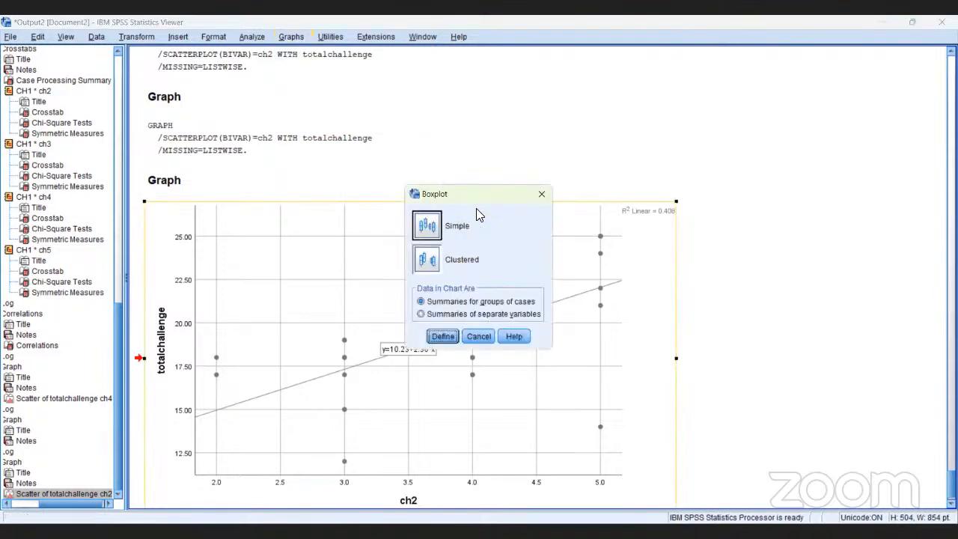
pyautogui.click(473, 311)
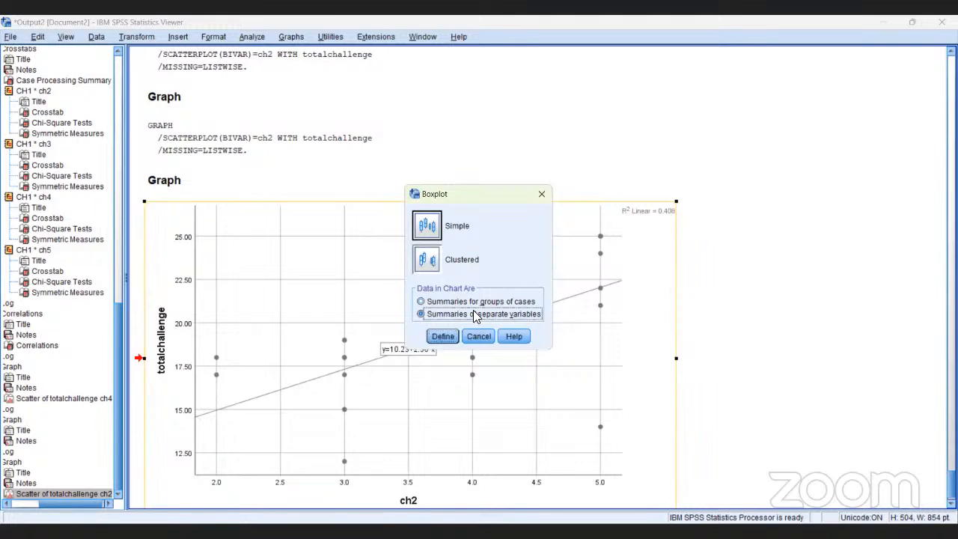
pyautogui.click(444, 337)
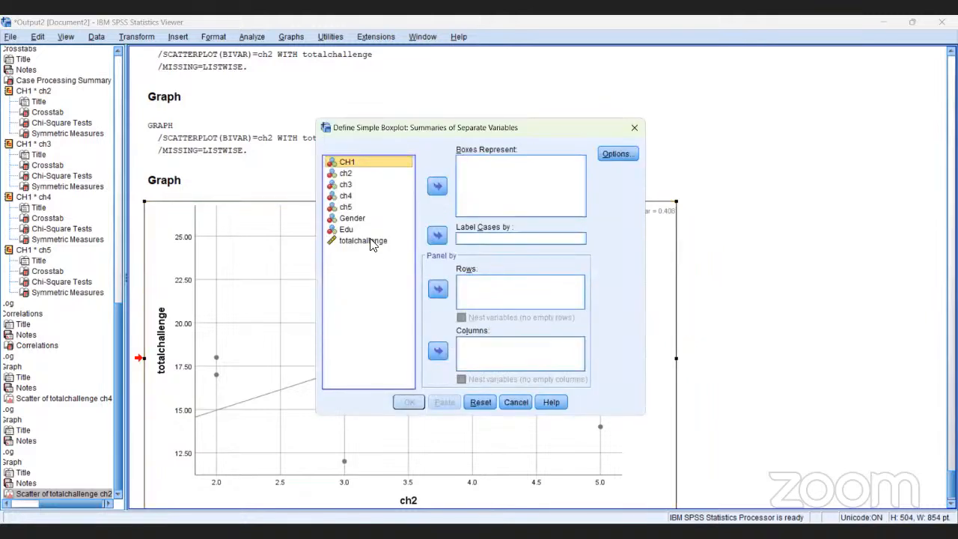
pyautogui.click(371, 241)
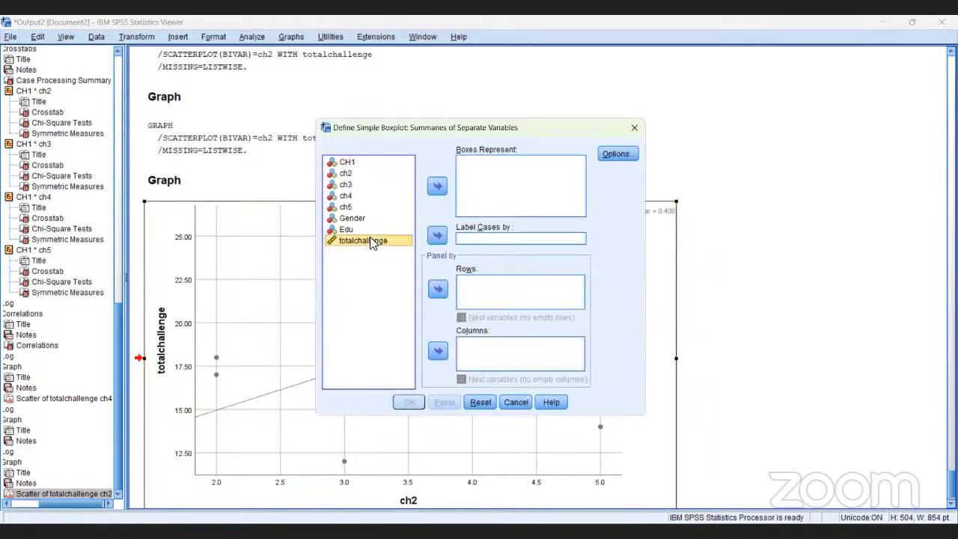
pyautogui.click(437, 187)
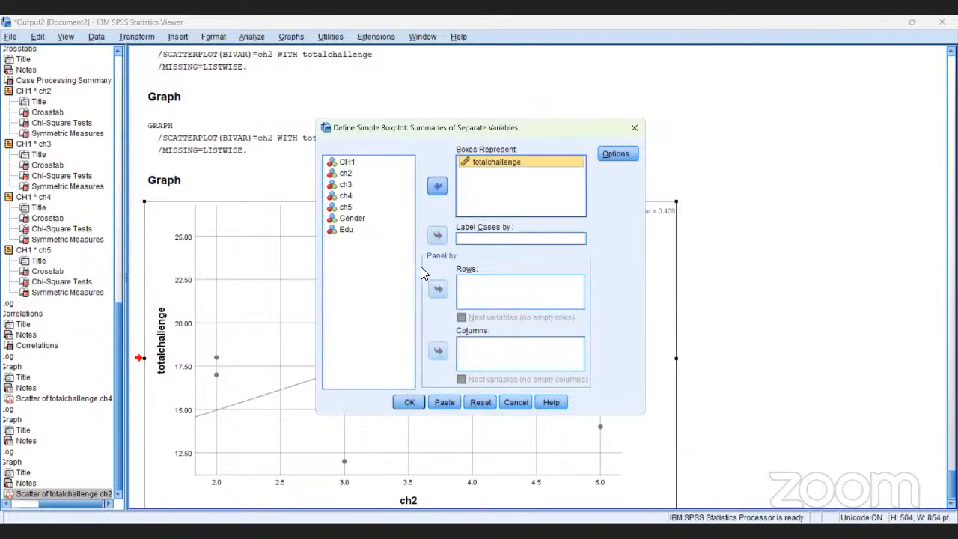
pyautogui.click(410, 402)
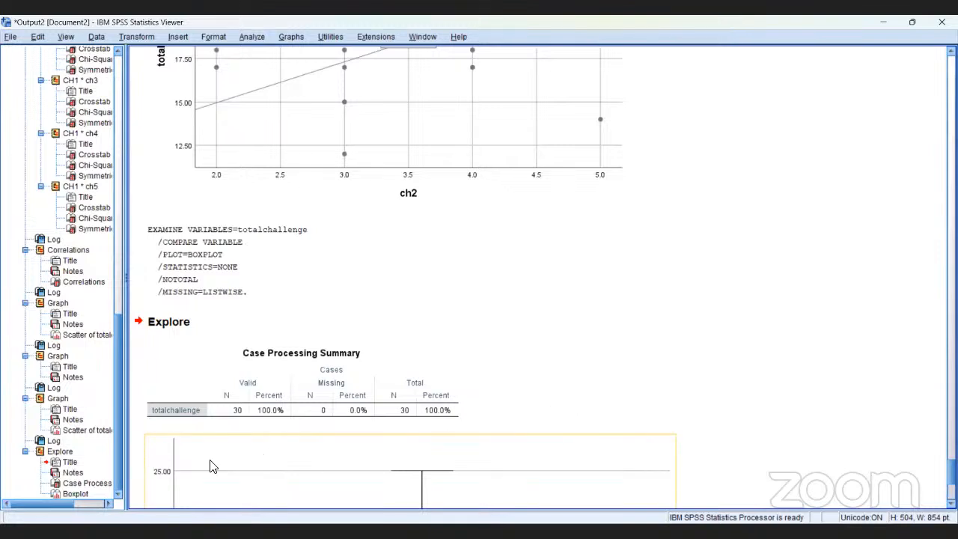
pyautogui.click(74, 494)
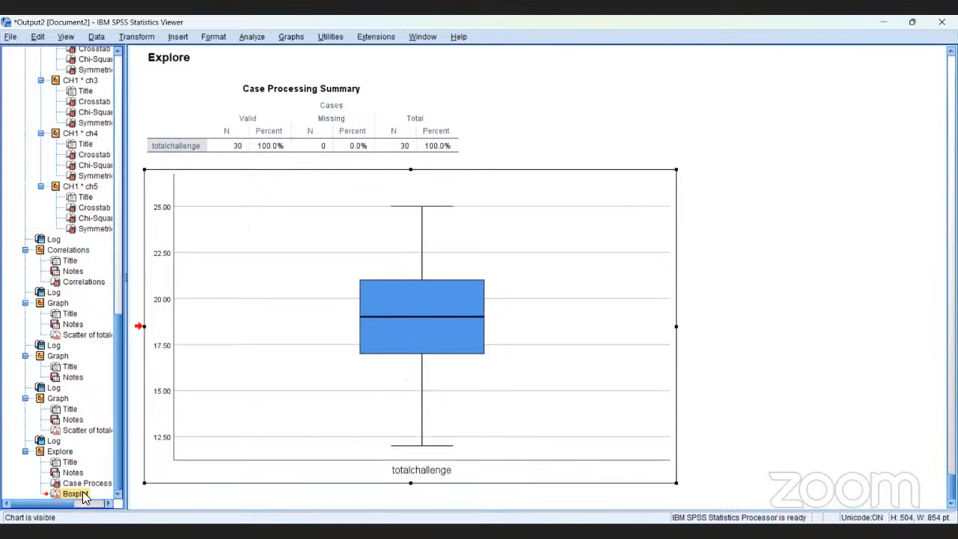